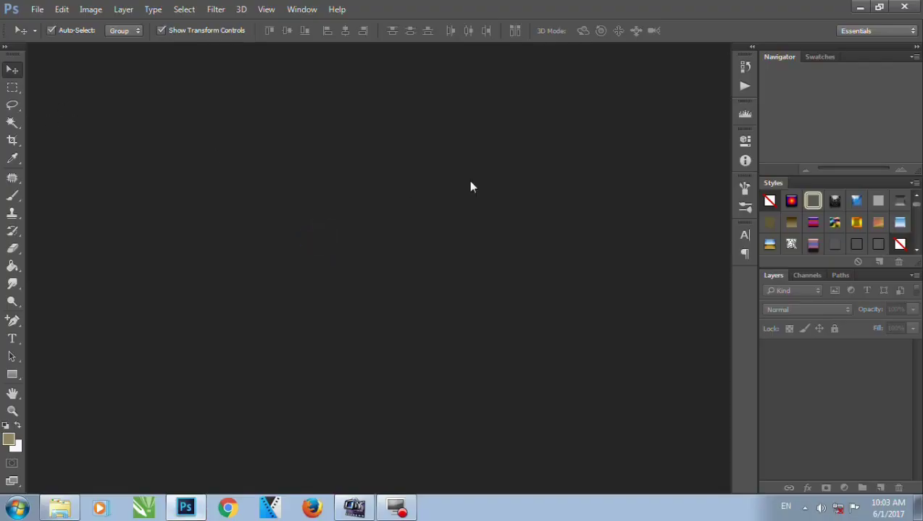
Create a new International Paper A4 document, 210×297 mm at 300 pixels per inch.
left_click(470, 186)
left_click(37, 9)
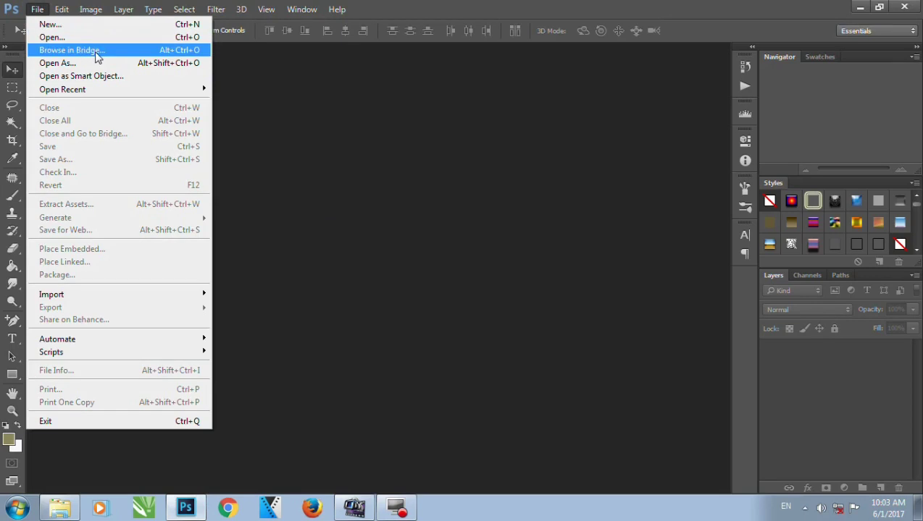
left_click(76, 25)
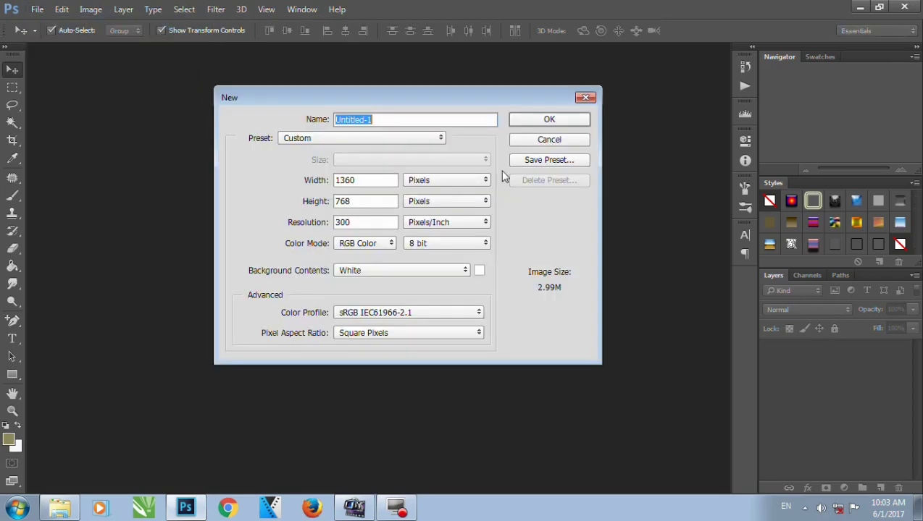
left_click(376, 137)
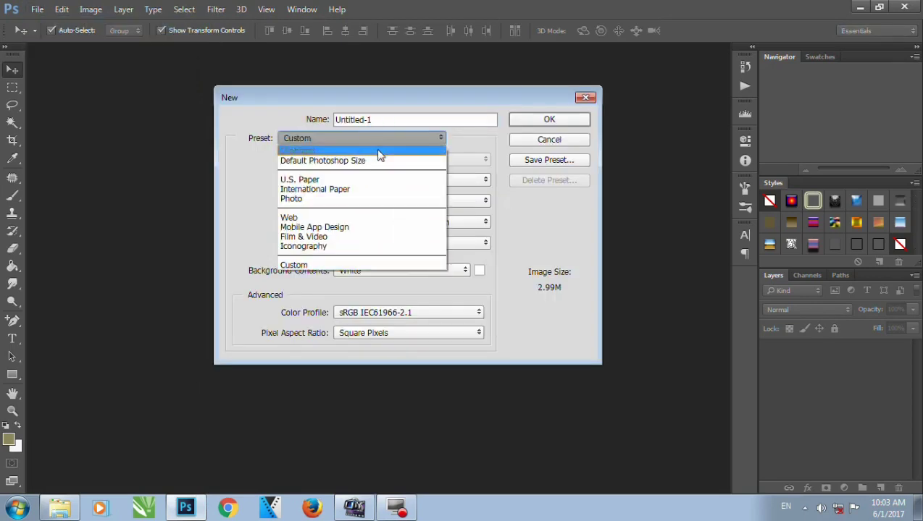
left_click(364, 191)
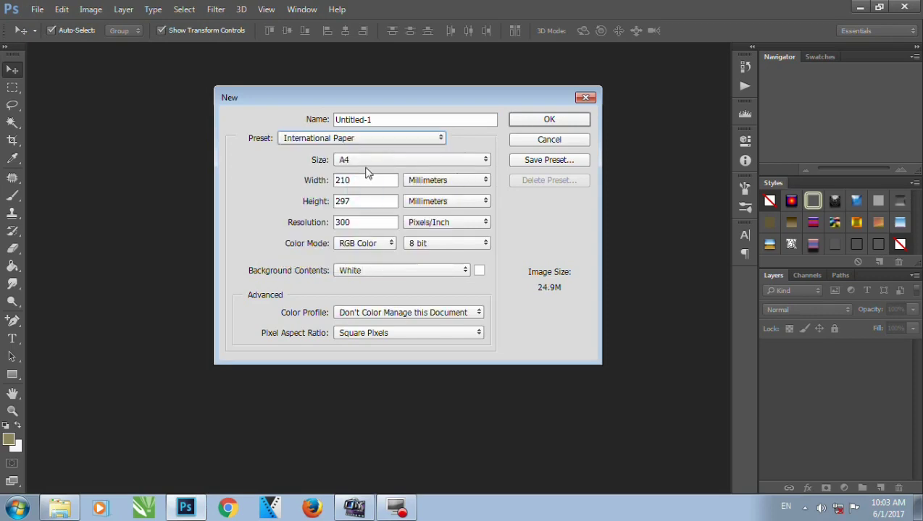
left_click(366, 222)
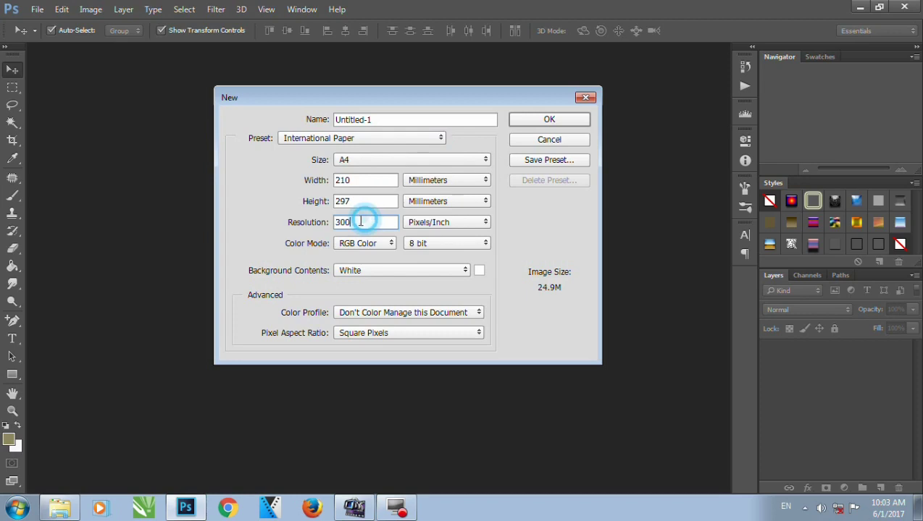
left_click(549, 119)
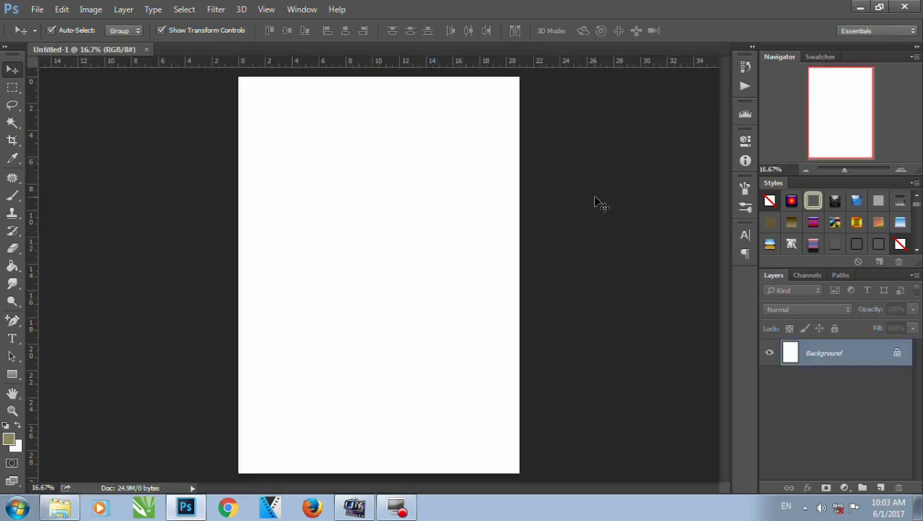
Rotate the page 90° clockwise, unlock Background as Layer 0, and add a guide at 14.85 cm.
left_click(91, 9)
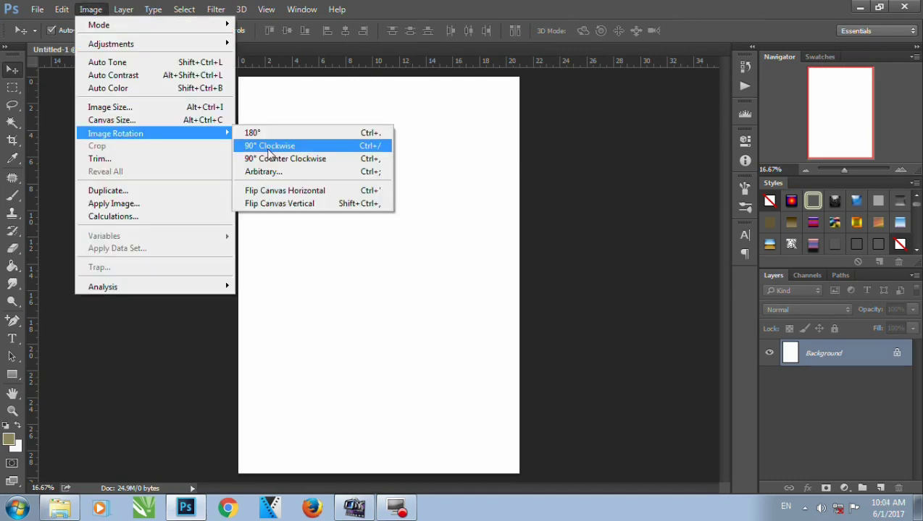
left_click(268, 146)
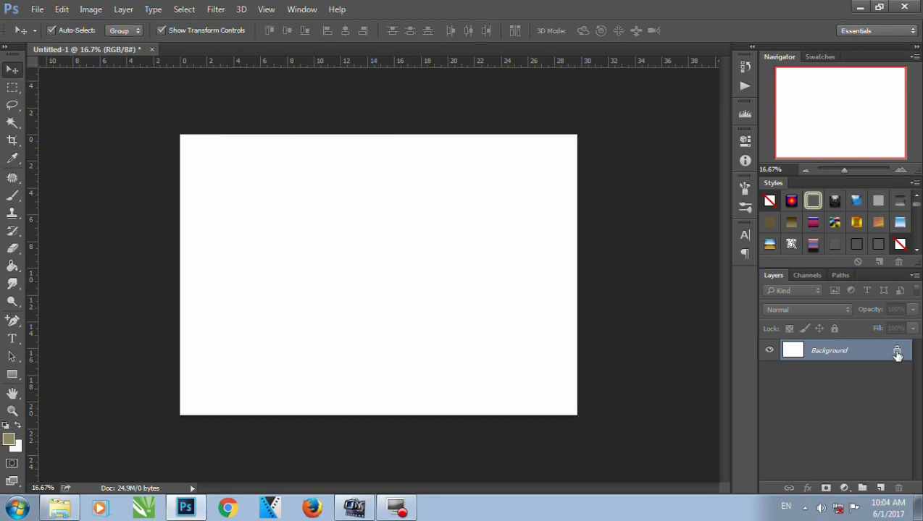
left_click(897, 352)
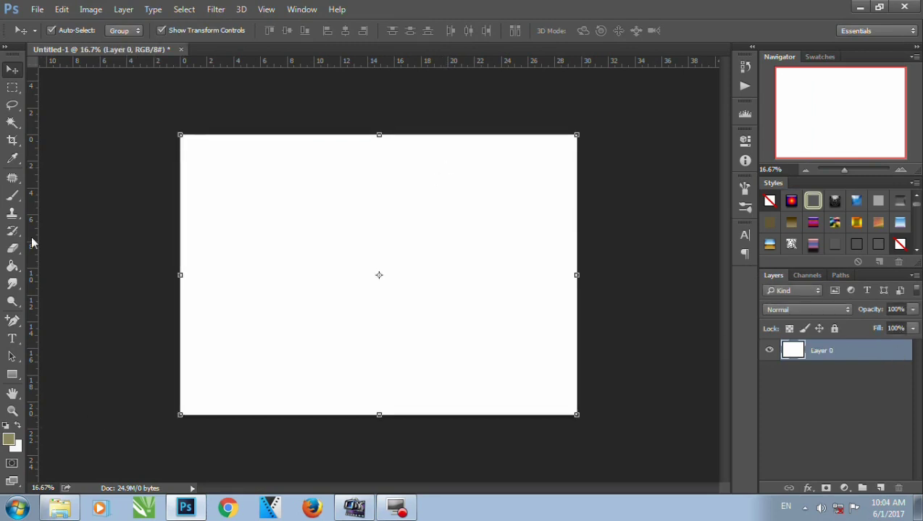
left_click_drag(31, 242, 379, 333)
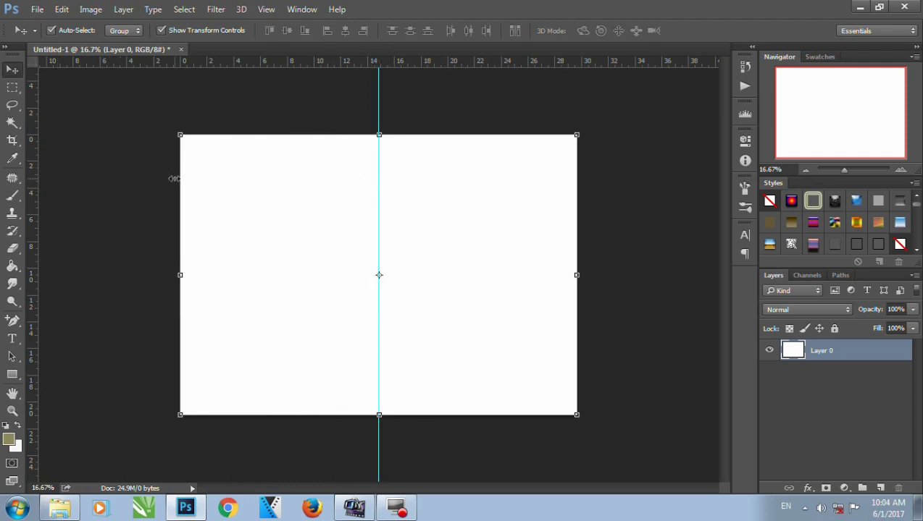
Open the Stok Poster photo and drag the caged-girl image onto the cover as Layer 1.
left_click(59, 507)
left_click(634, 230)
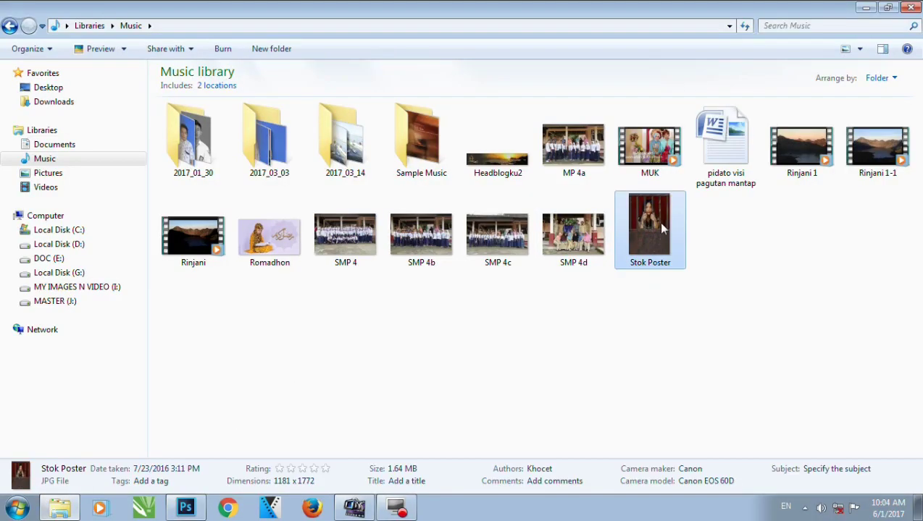
mouse_move(640, 243)
left_mouse_down()
mouse_move(375, 189)
mouse_move(402, 60)
left_mouse_up()
left_click_drag(290, 52, 420, 114)
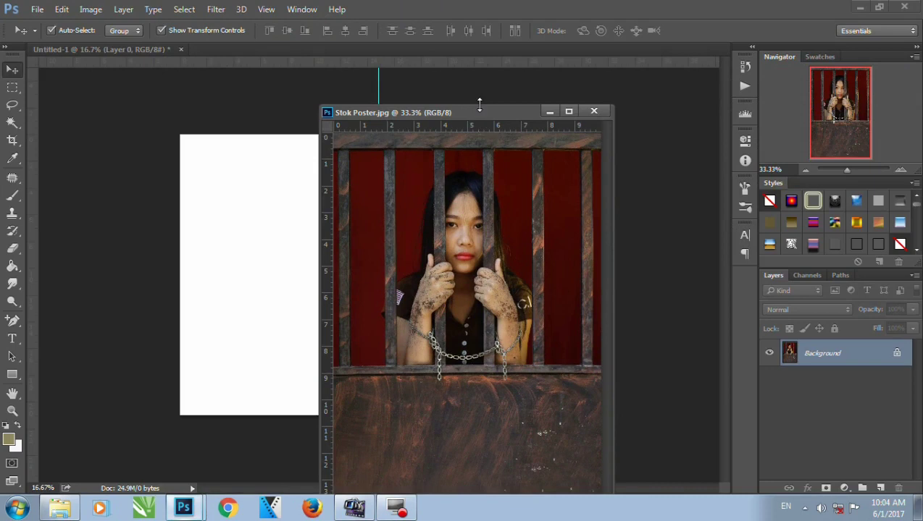
left_click_drag(469, 116, 614, 93)
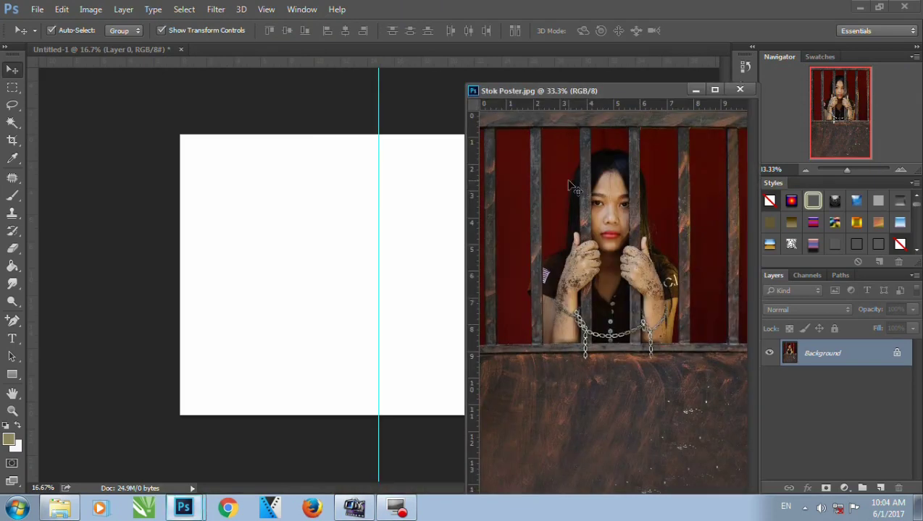
left_click_drag(511, 168, 329, 233)
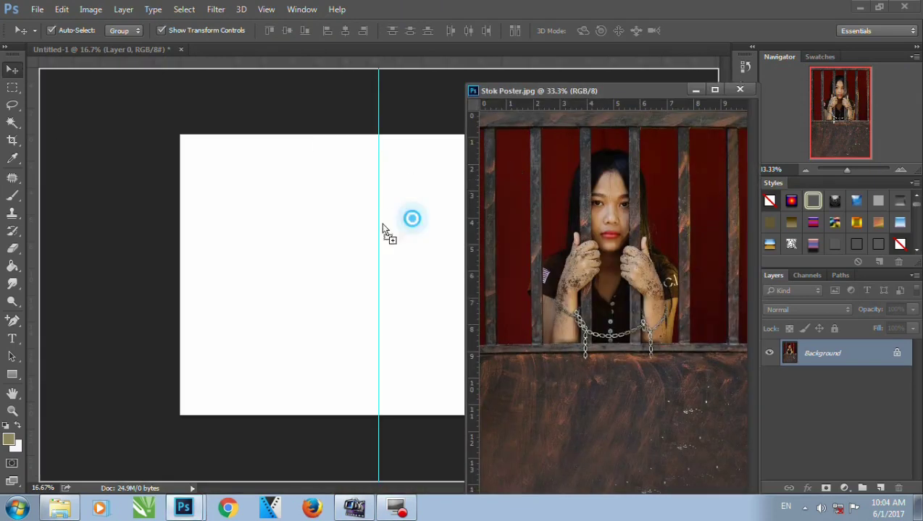
left_click(497, 210)
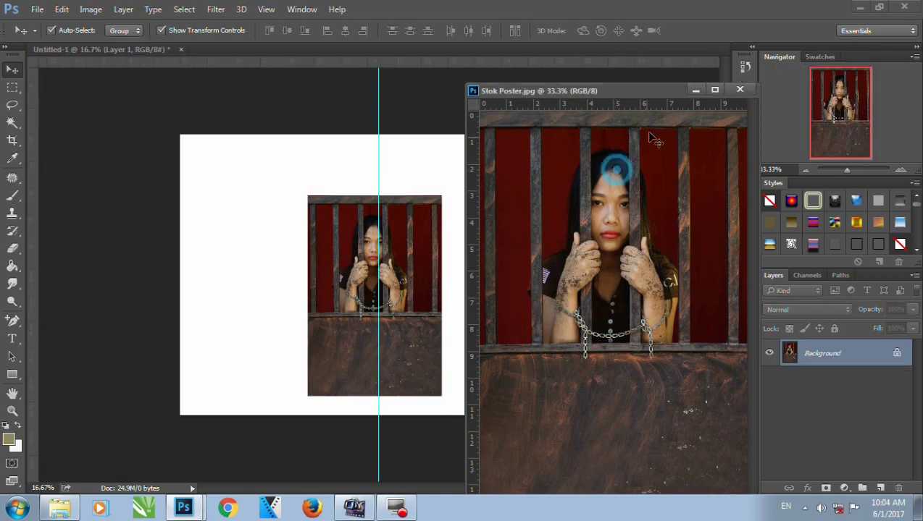
Close Stok Poster and move the cage photo to the page's top-right corner.
left_click(739, 91)
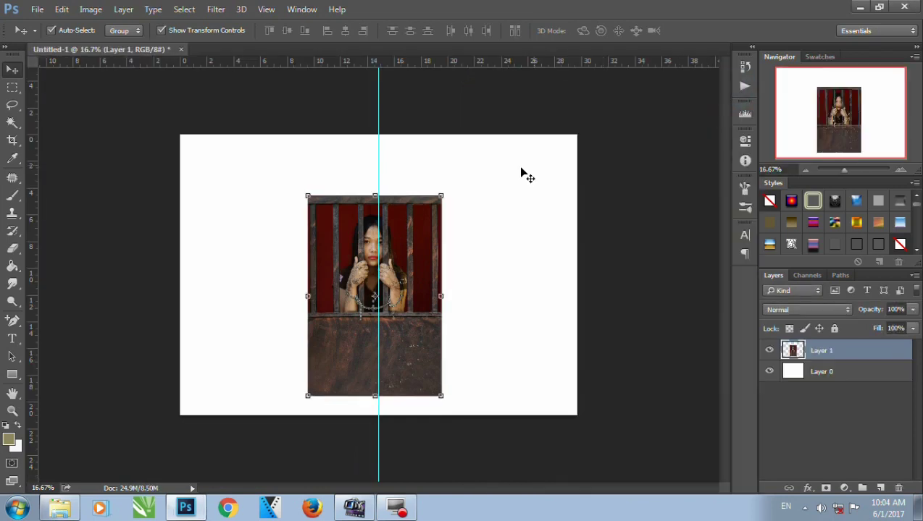
left_click_drag(402, 217, 534, 165)
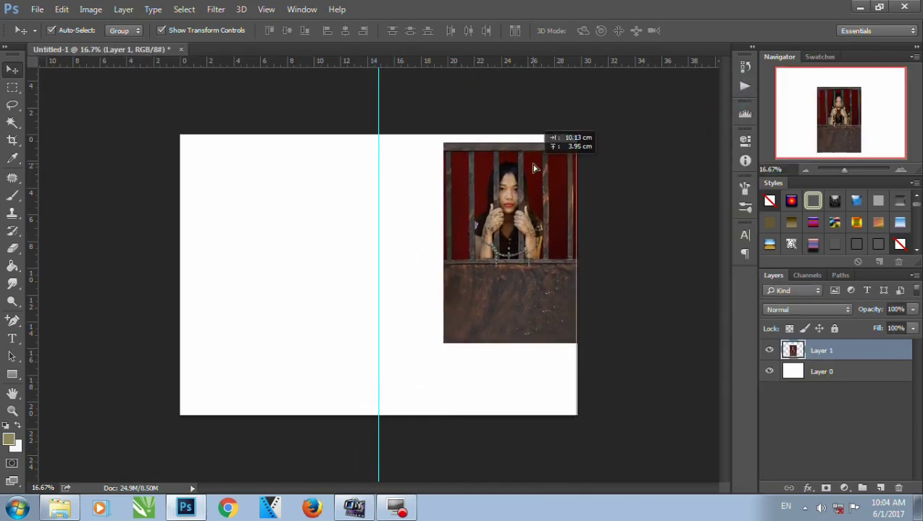
left_click(901, 170)
left_click_drag(595, 196, 491, 243)
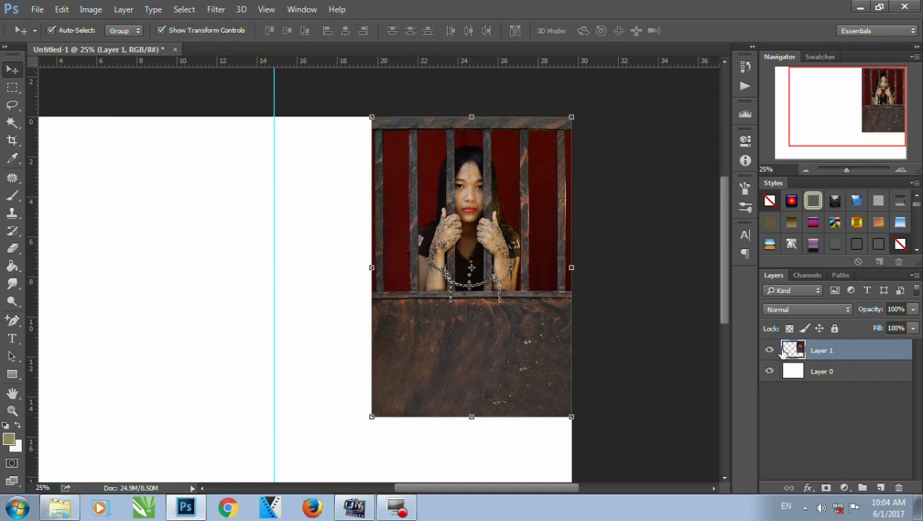
Fill a new Layer 2 beneath the photo with dark red sampled from the photo's backdrop.
left_click(835, 371)
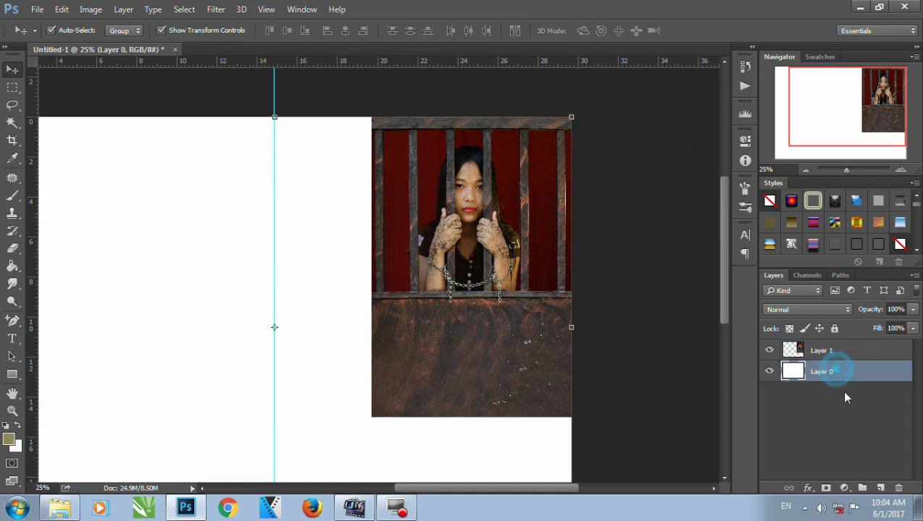
left_click(882, 489)
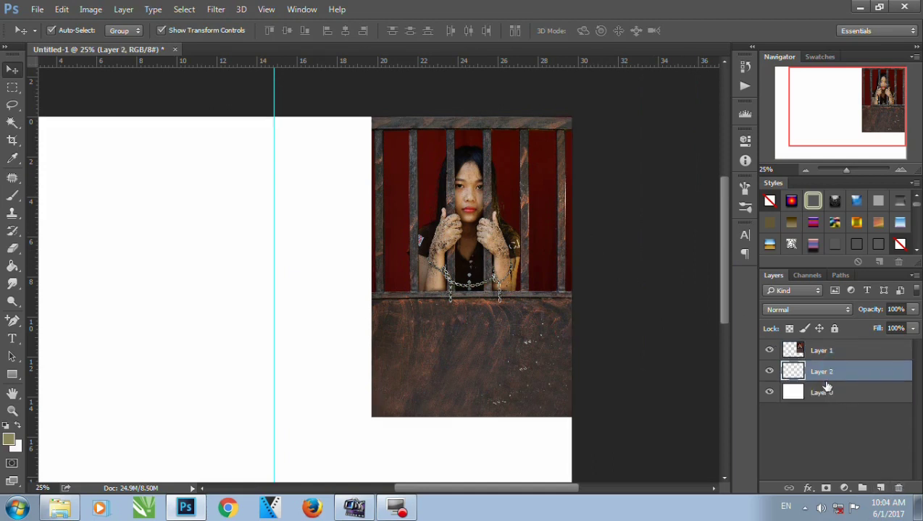
left_click(10, 162)
left_click(398, 174)
left_click(805, 170)
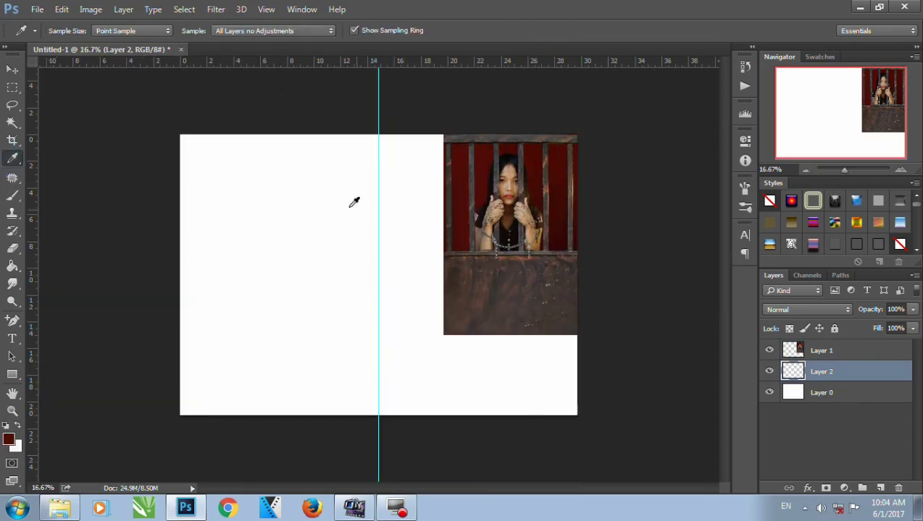
left_click(12, 266)
left_click(325, 261)
left_click(821, 357)
Enlarge the cage photo until its left edge meets the centre guide, then nudge it up.
key("v")
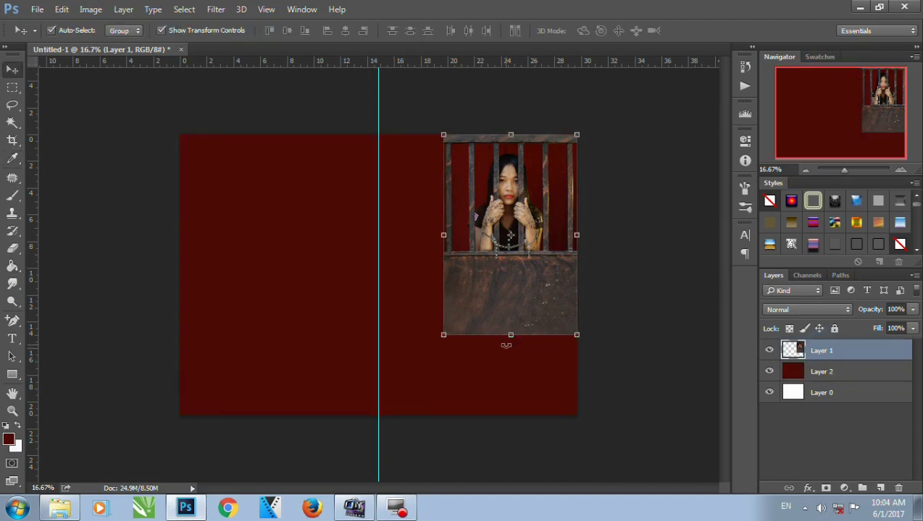
left_click(494, 297)
left_click_drag(443, 336, 384, 403)
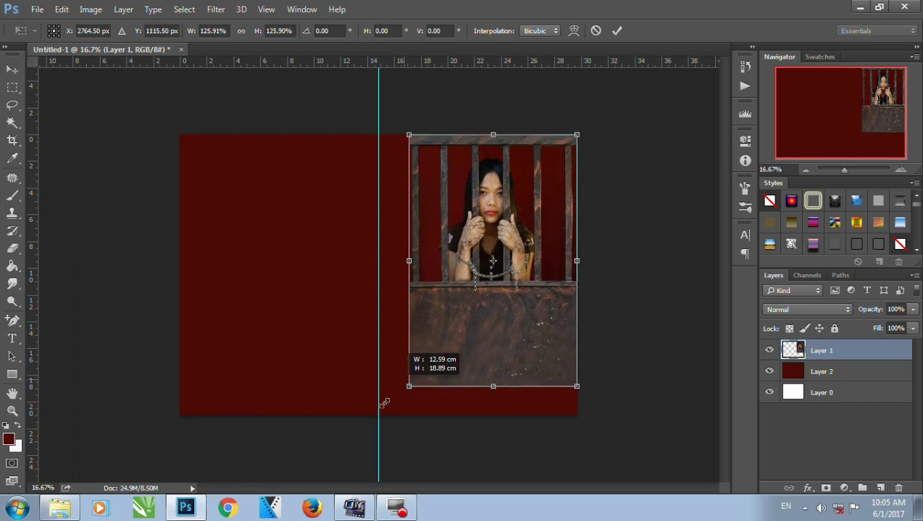
left_click_drag(384, 403, 369, 428)
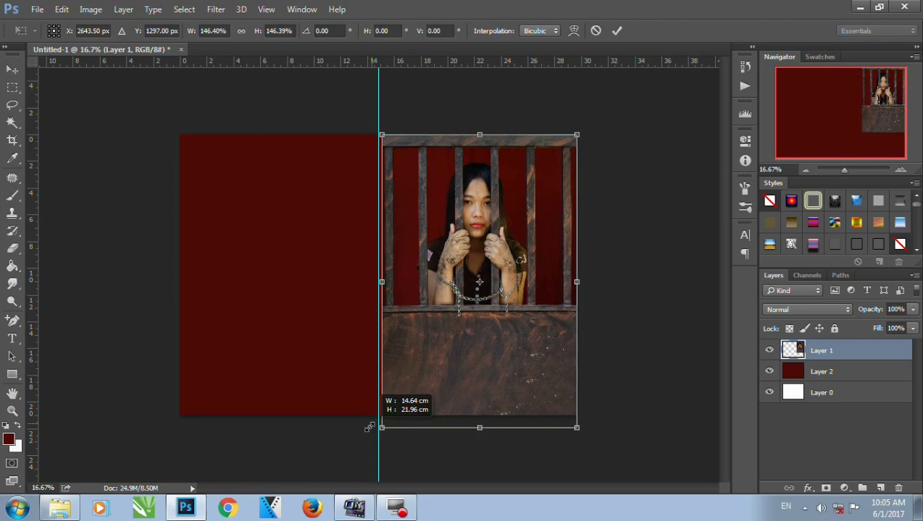
left_click_drag(369, 428, 369, 433)
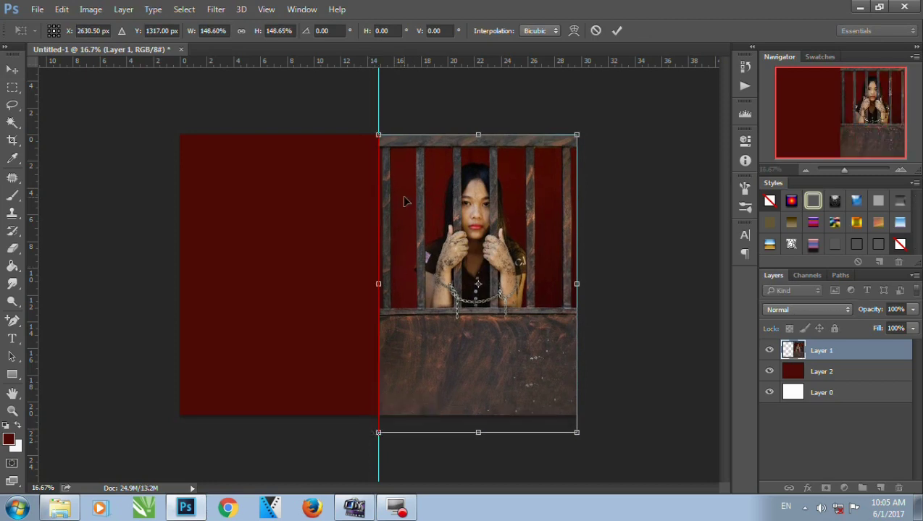
key("Return")
key("shift+Up")
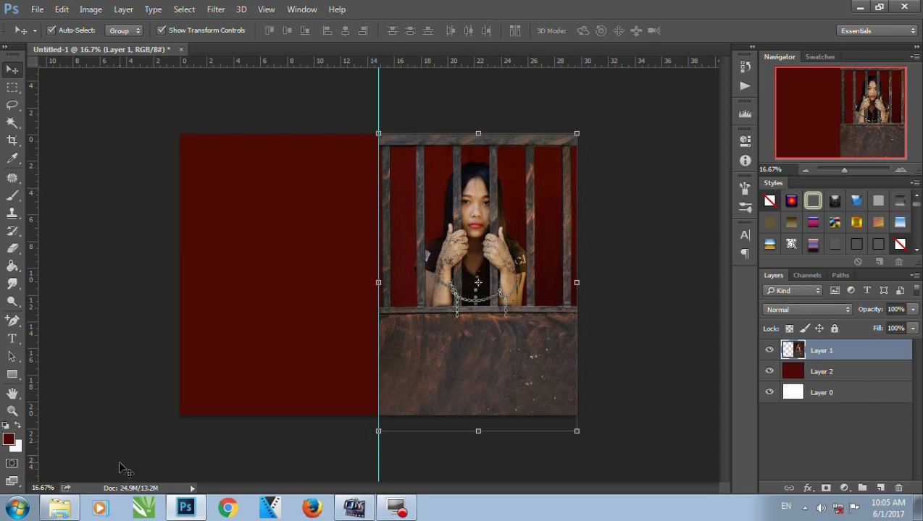
Set the foreground colour to near-black.
left_click(10, 438)
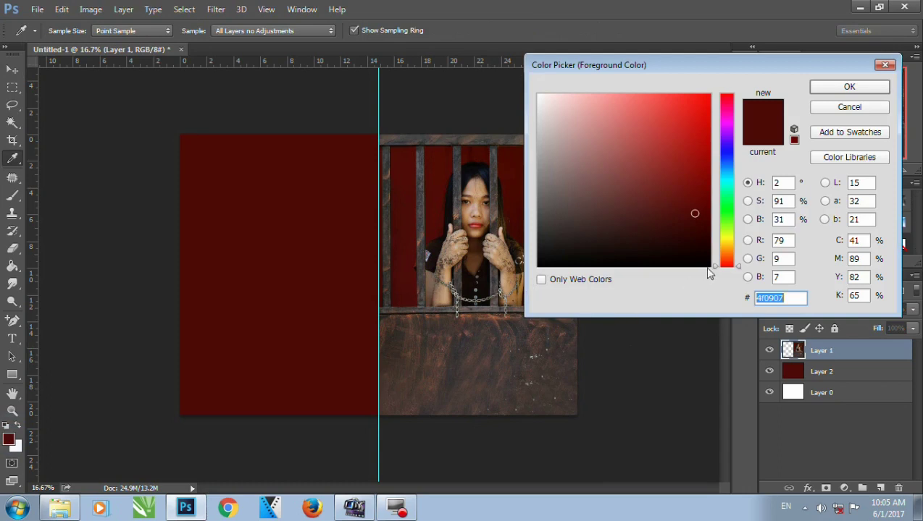
left_click(709, 263)
left_click(849, 87)
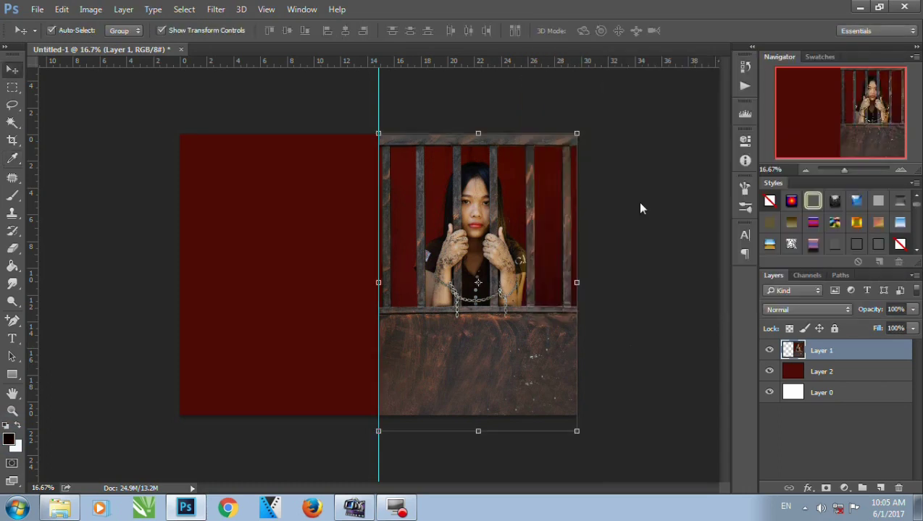
left_click(844, 489)
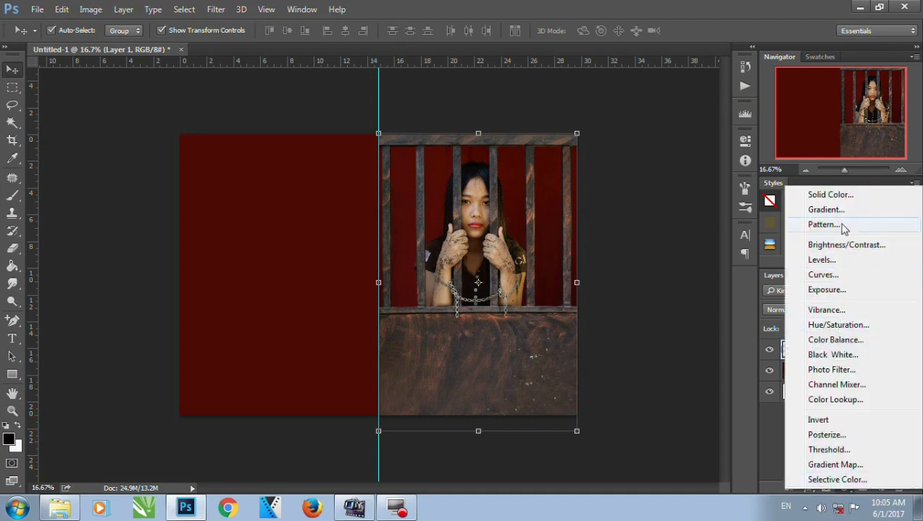
Add a black-to-transparent linear Gradient Fill layer angled at 126.87°.
left_click(826, 210)
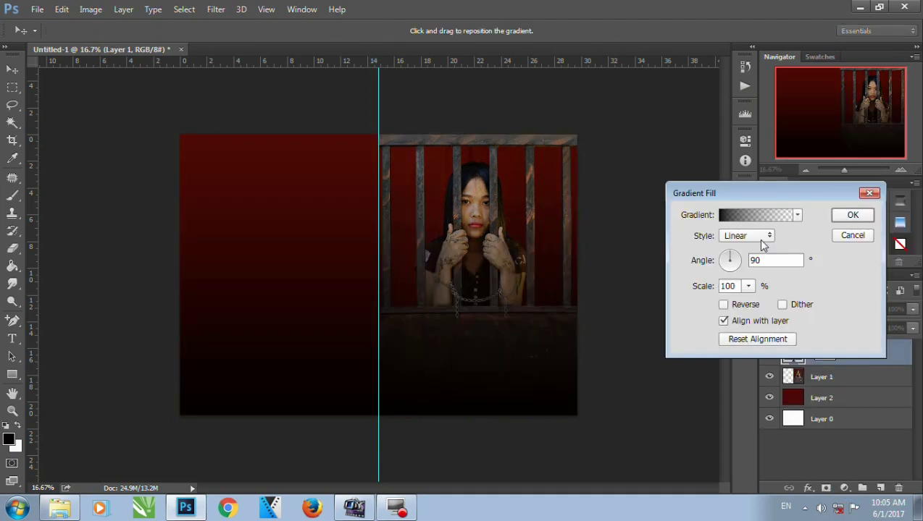
left_click_drag(733, 255, 731, 261)
left_click(729, 261)
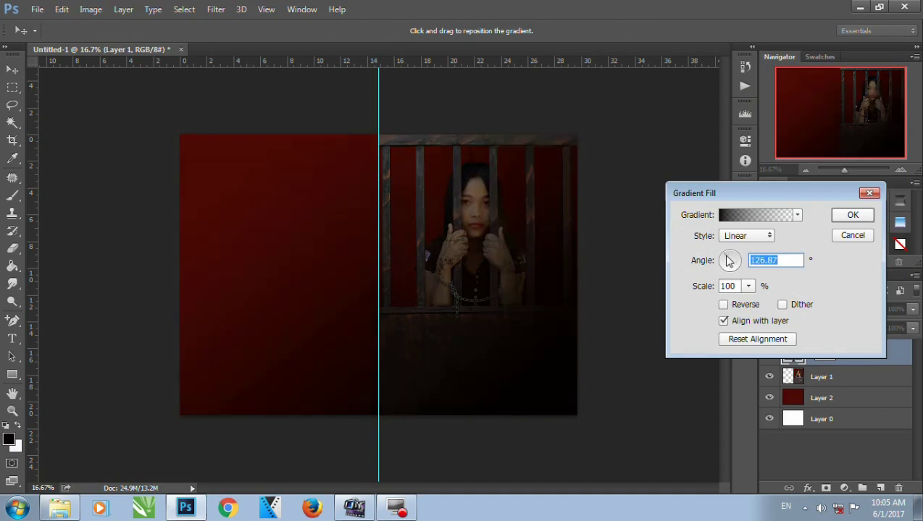
left_click_drag(728, 262, 727, 262)
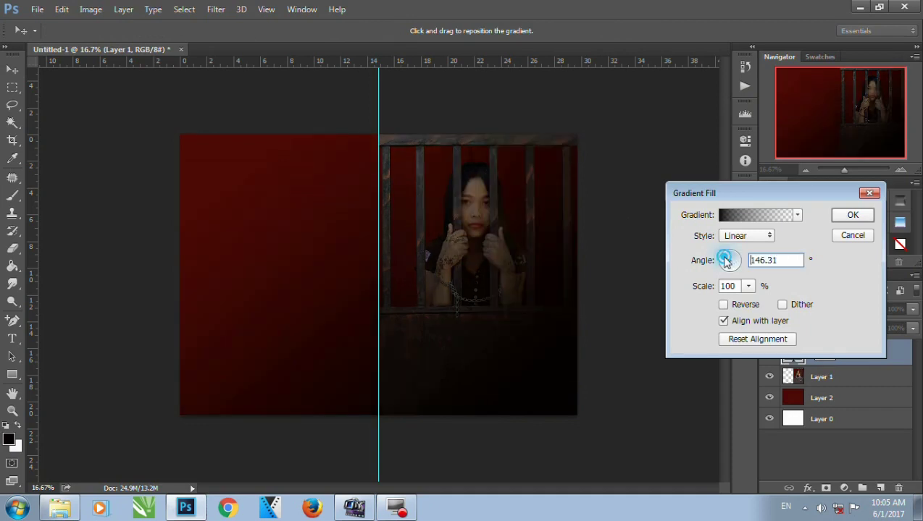
left_click(726, 262)
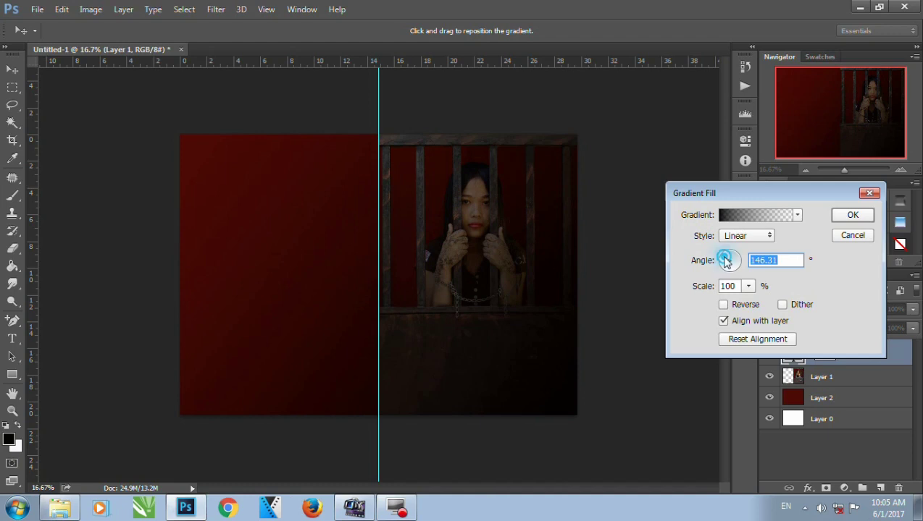
left_click_drag(727, 262, 734, 263)
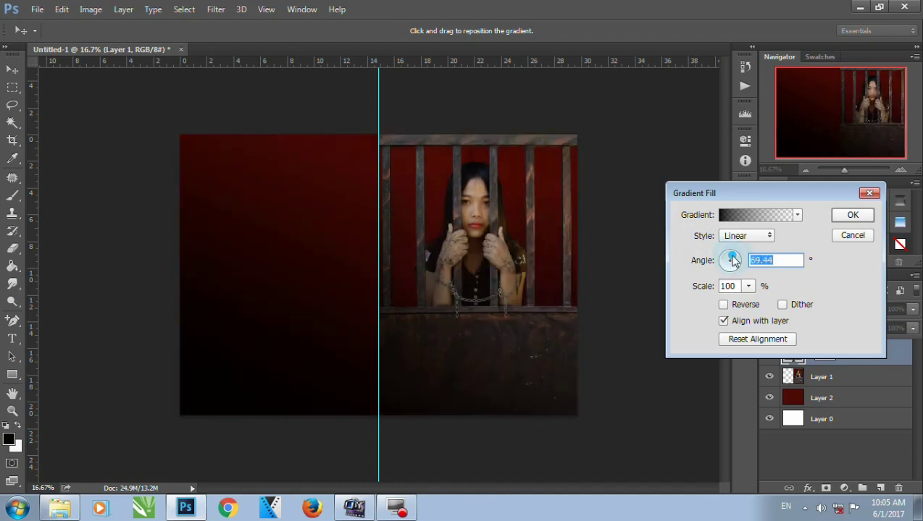
left_click_drag(733, 262, 730, 263)
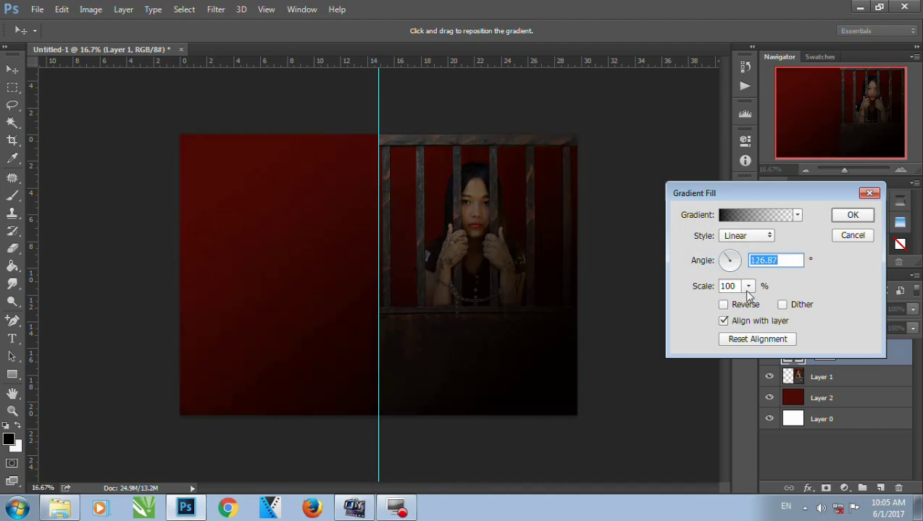
Keep the gradient scale at 100%, reposition the gradient on the cover, and confirm.
left_click(748, 286)
mouse_move(752, 308)
left_mouse_down()
mouse_move(759, 309)
mouse_move(749, 308)
left_mouse_up()
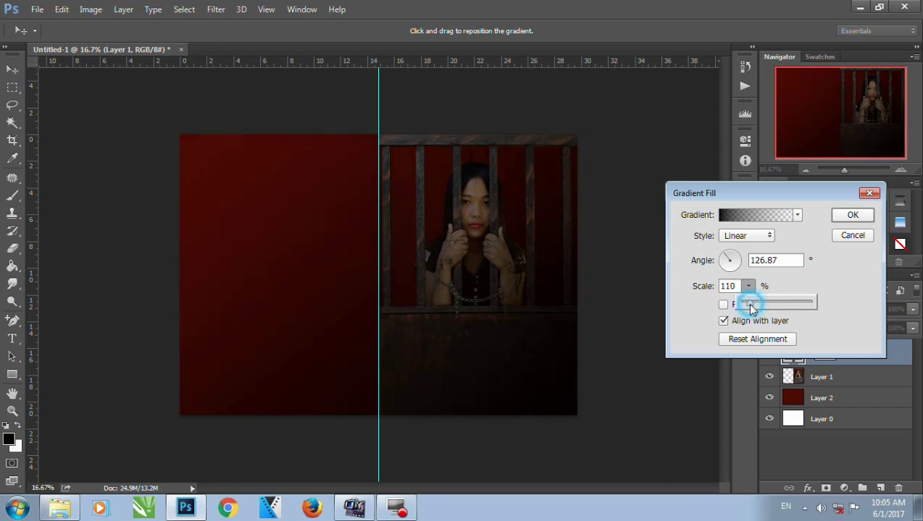
left_click(531, 276)
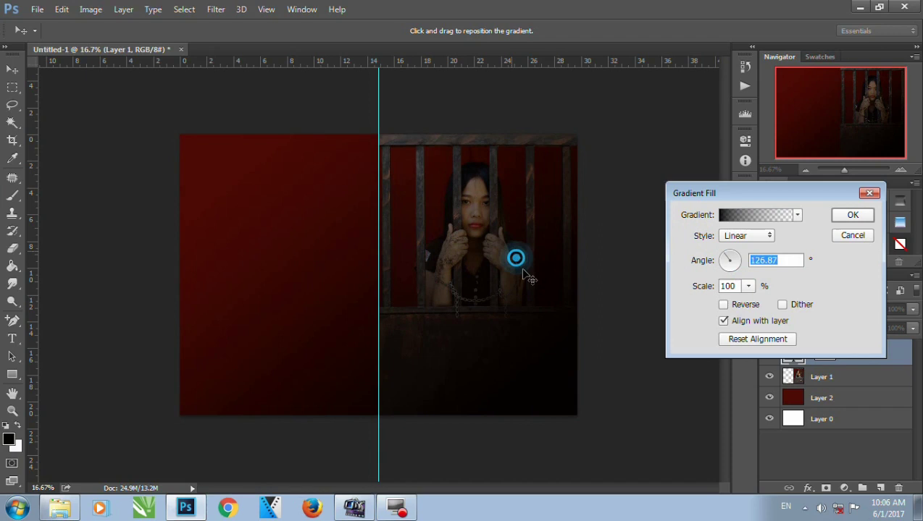
left_click_drag(527, 276, 550, 320)
left_click(548, 319)
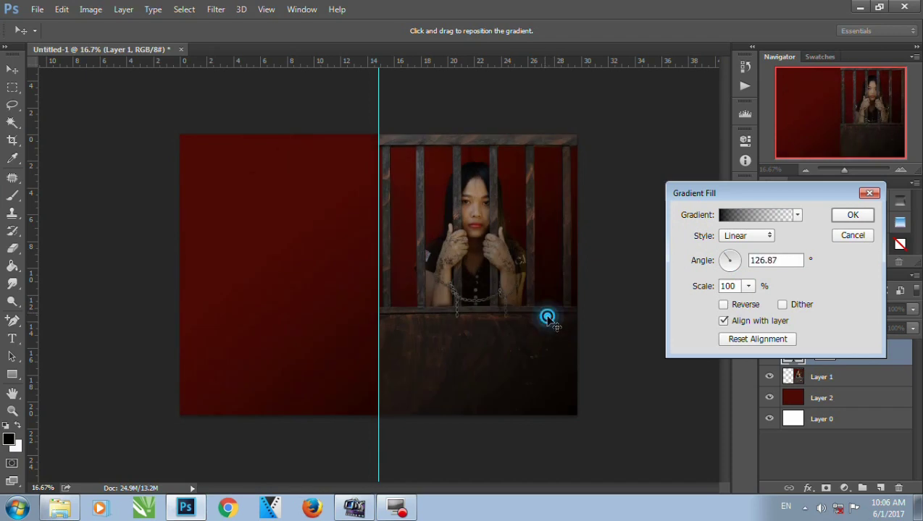
left_click(840, 216)
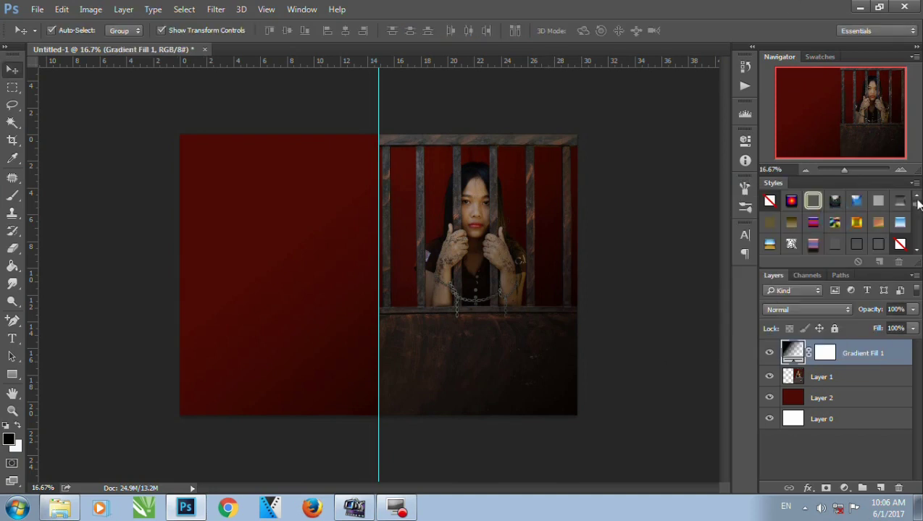
Lower Gradient Fill 1's opacity to 65%.
left_click(913, 311)
mouse_move(911, 328)
left_mouse_down()
mouse_move(876, 328)
mouse_move(889, 328)
left_mouse_up()
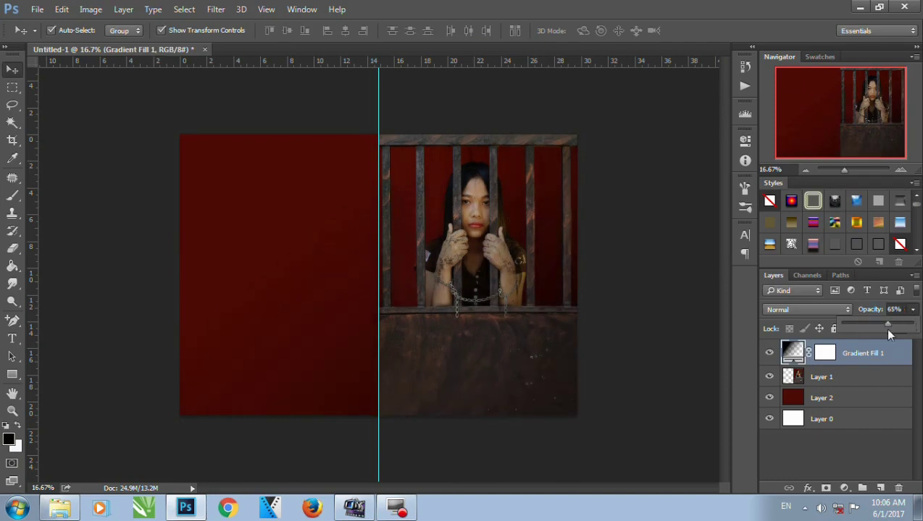
Select a thin full-height strip along the centre guide and add a new empty Layer 3.
left_click(901, 171)
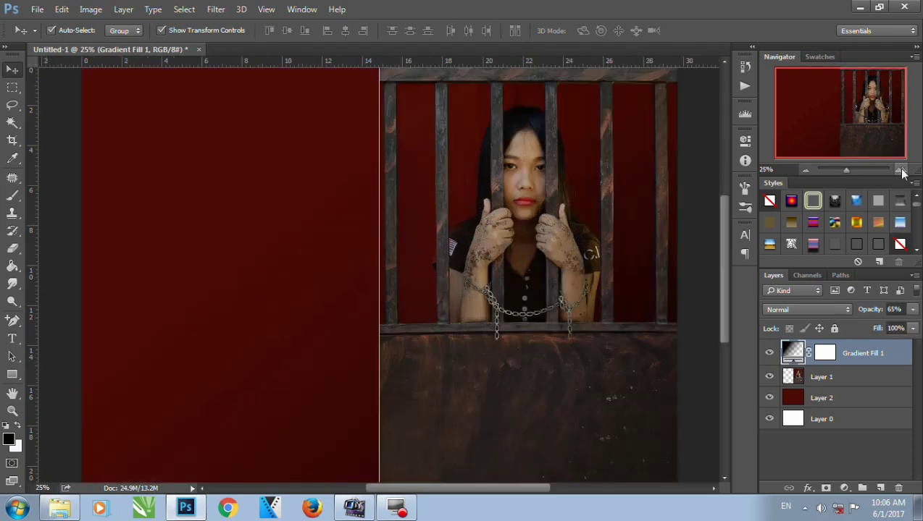
left_click(807, 174)
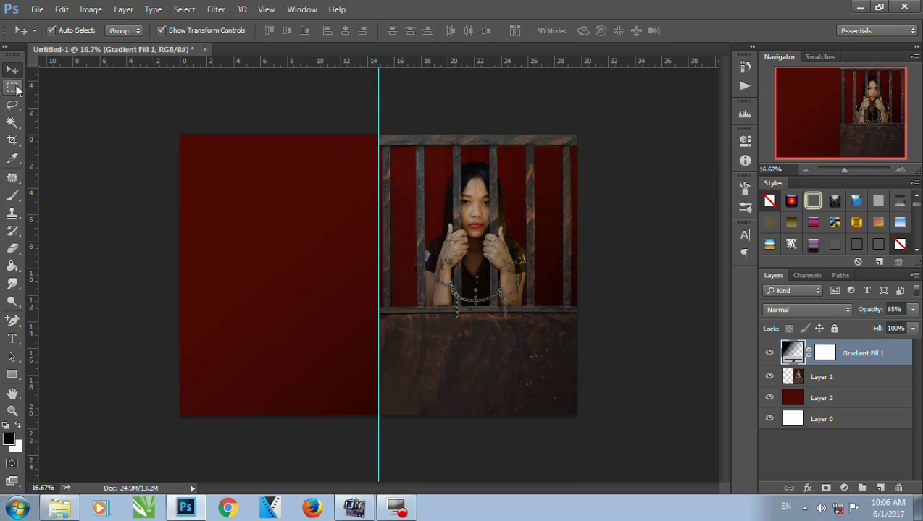
left_click(13, 87)
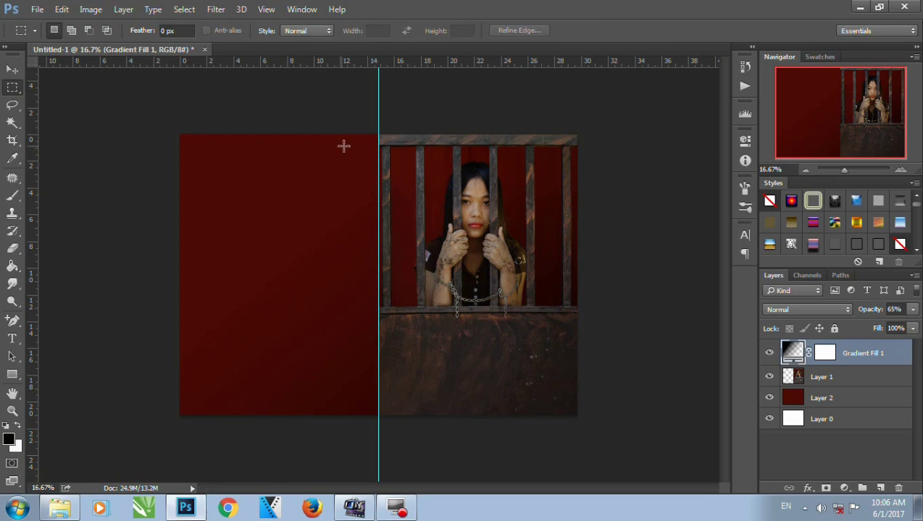
mouse_move(369, 135)
left_mouse_down()
mouse_move(396, 386)
mouse_move(386, 426)
left_mouse_up()
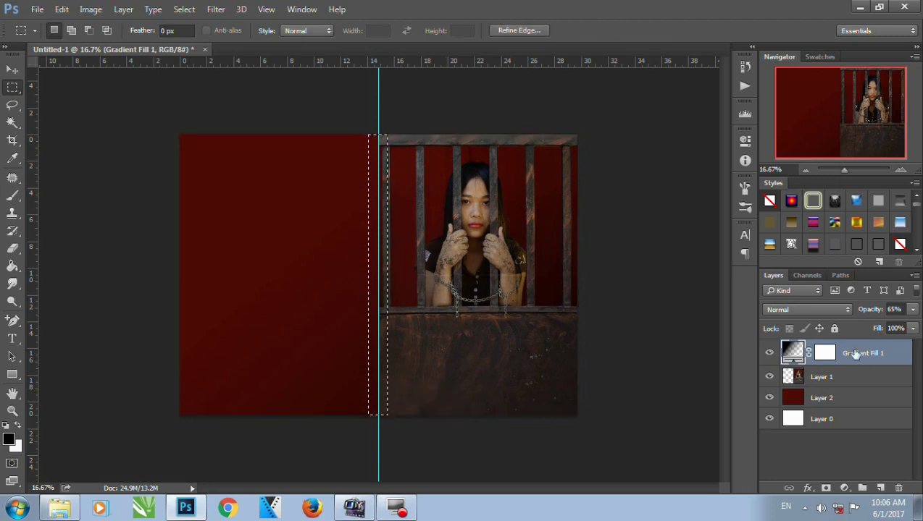
left_click(879, 489)
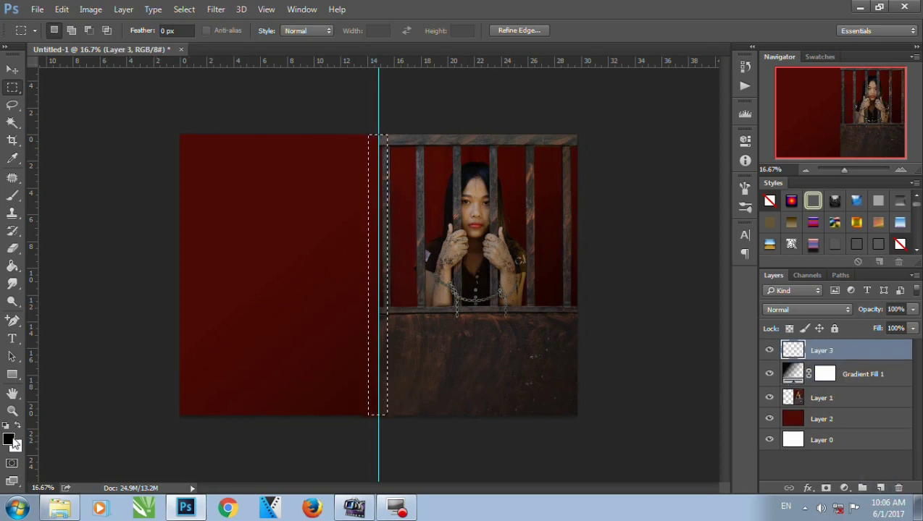
Set the foreground colour to the very dark red 310c0b.
left_click(12, 158)
left_click(207, 216)
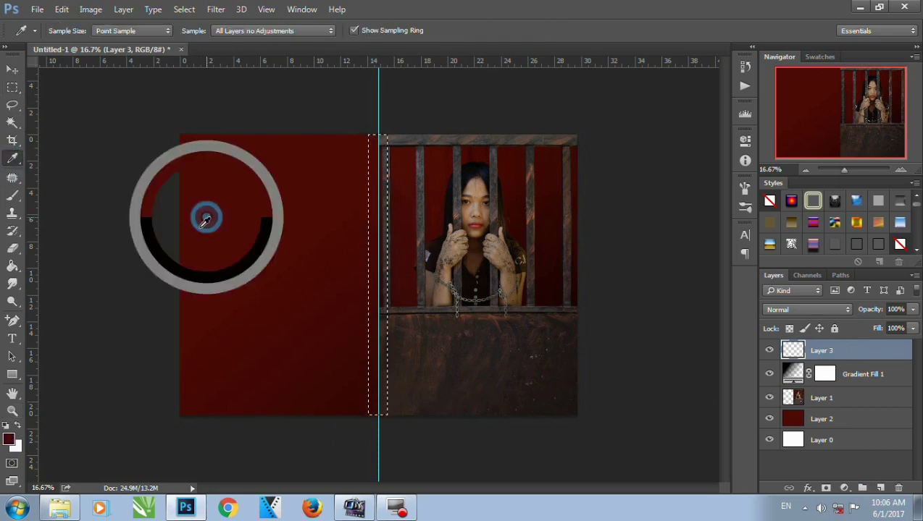
left_click(10, 439)
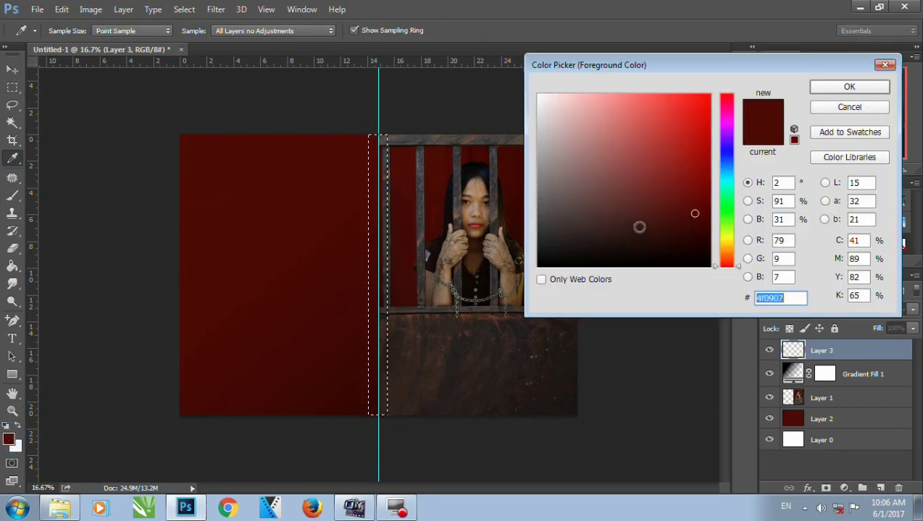
left_click(650, 167)
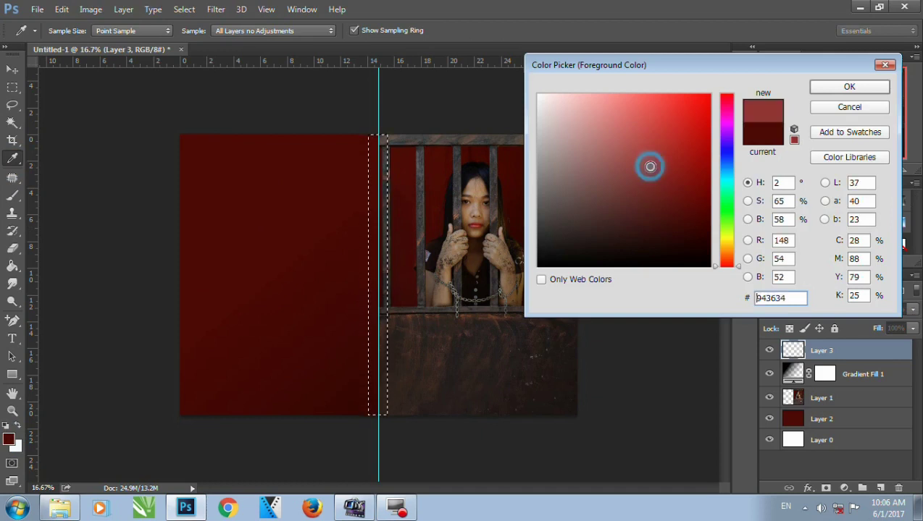
left_click(670, 234)
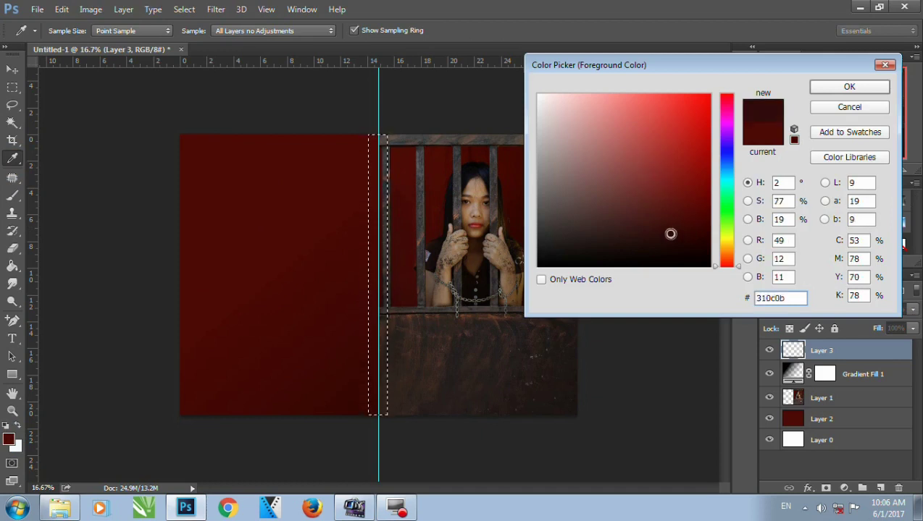
left_click(826, 88)
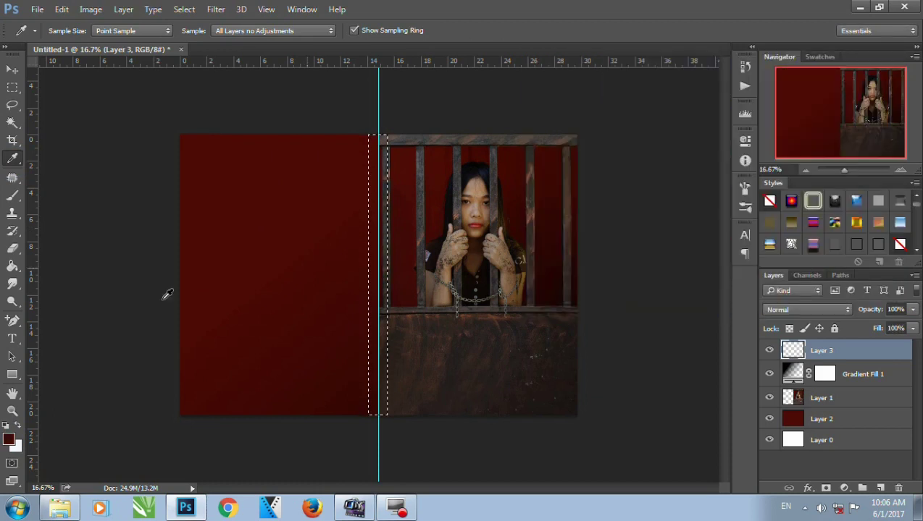
Fill the spine strip on Layer 3 with the dark red and deselect it.
left_click(12, 266)
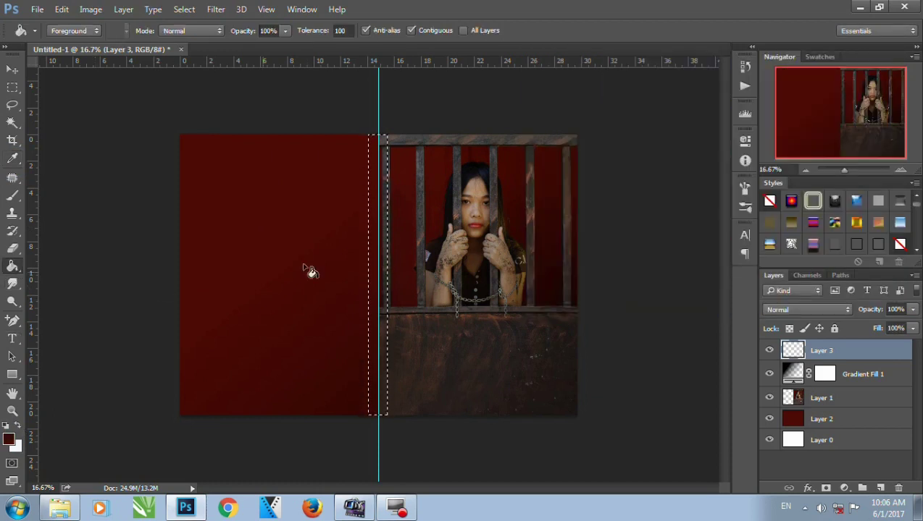
left_click(374, 217)
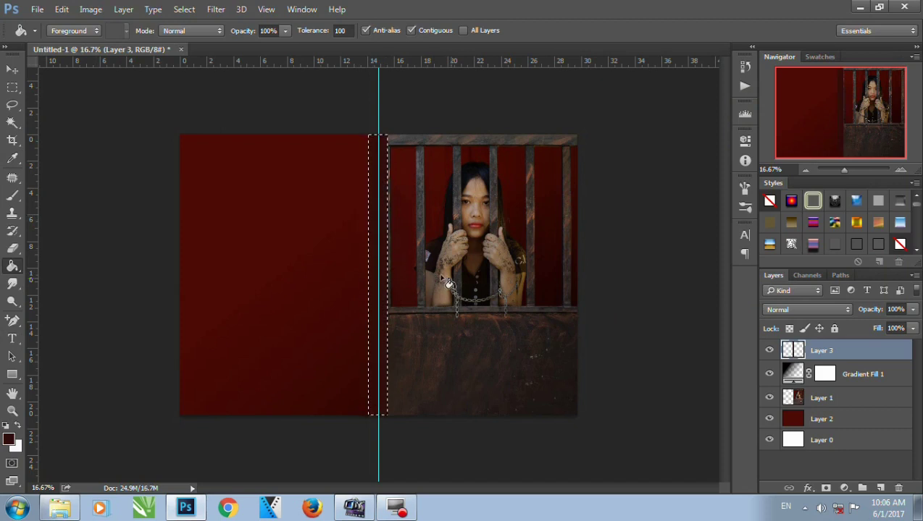
key("ctrl+d")
left_click(901, 170)
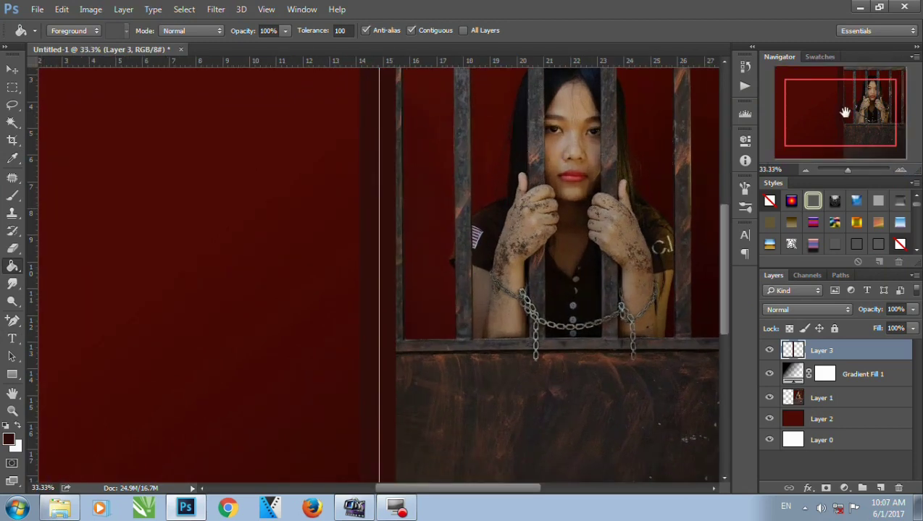
left_click_drag(844, 113, 840, 100)
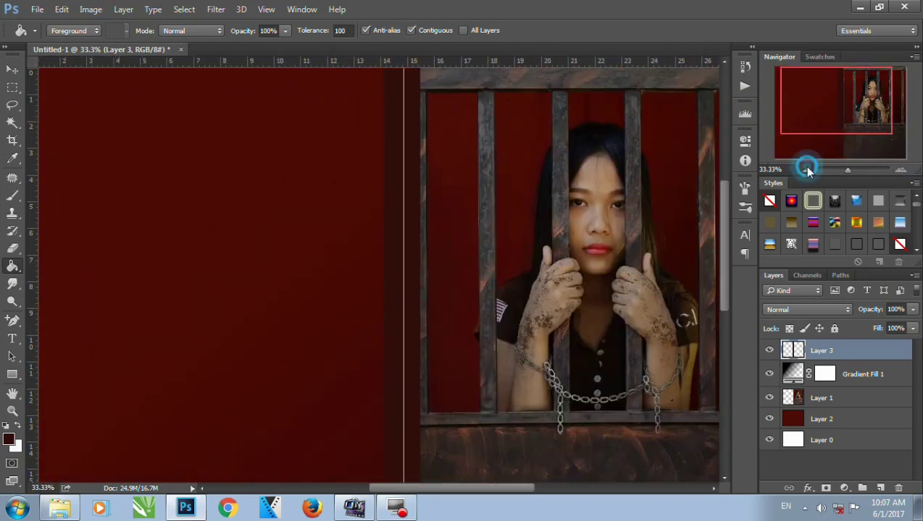
left_click(806, 169)
Resize the Layer 3 spine strip to 155.17% width (about 1.04 cm) straddling the centre guide.
key("v")
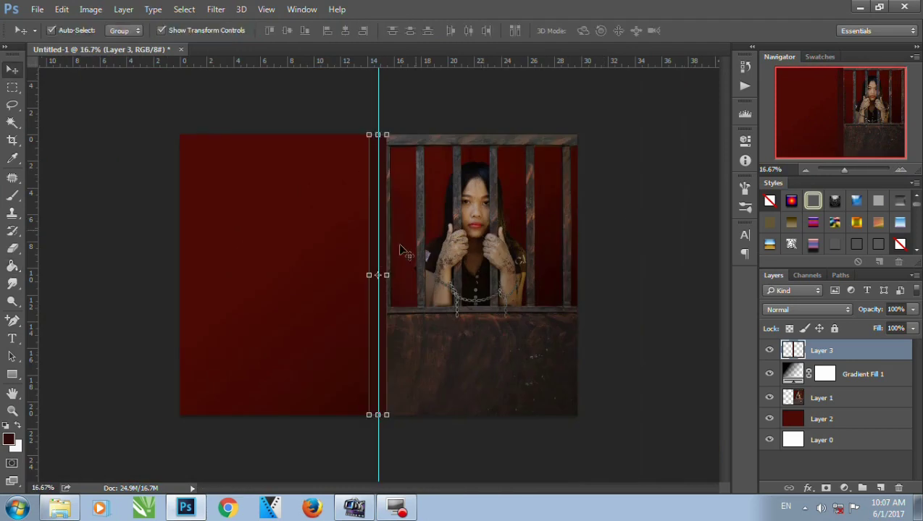
left_click(386, 275)
left_click_drag(388, 275, 377, 276)
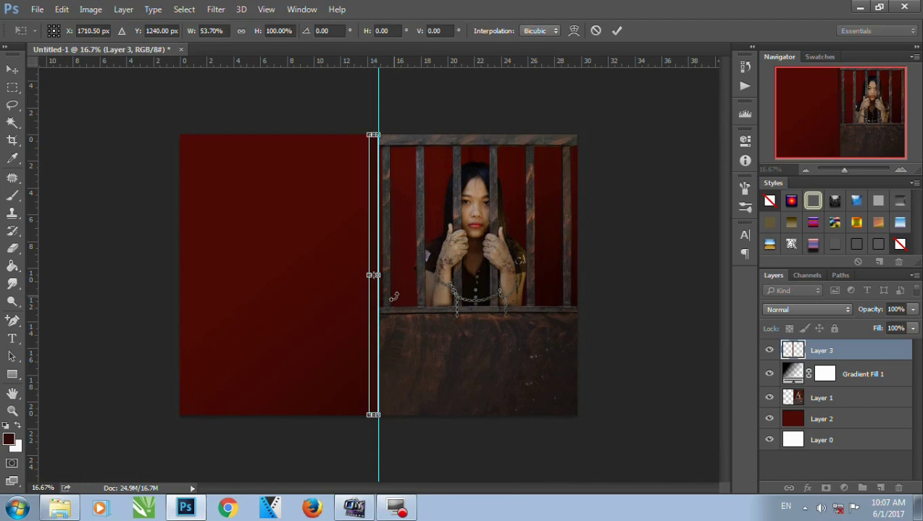
key("Return")
key("shift+Right")
key("shift+Right")
key("shift+Right")
key("shift+Right")
key("shift+Right")
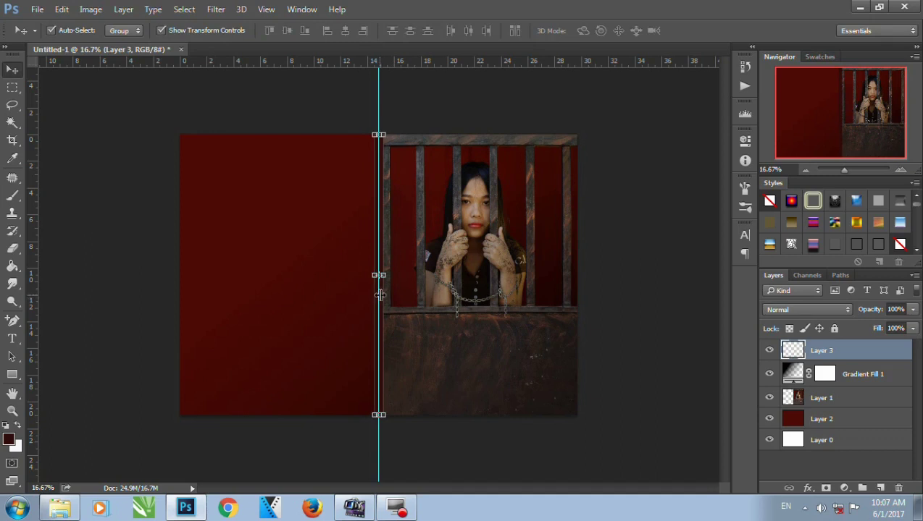
left_click(382, 278)
left_click_drag(382, 278, 396, 287)
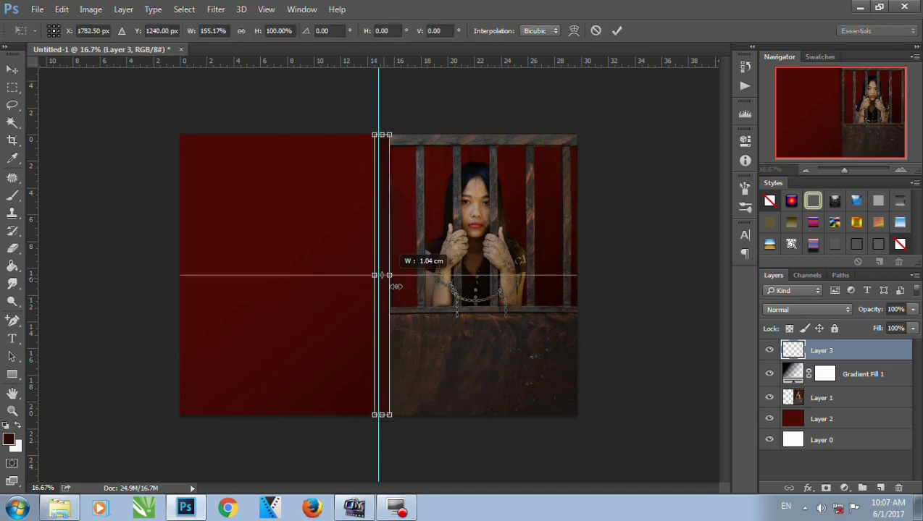
key("Return")
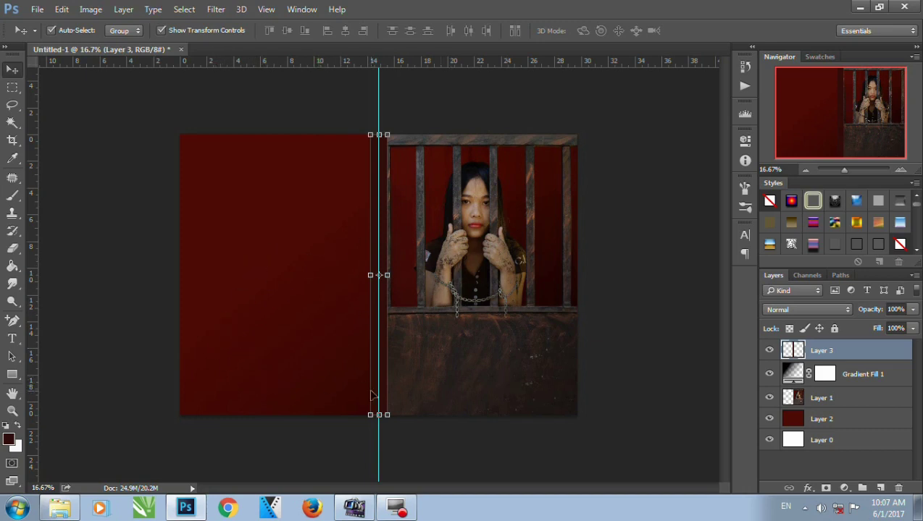
left_click(10, 439)
Set the foreground colour to bright yellow.
left_click(726, 242)
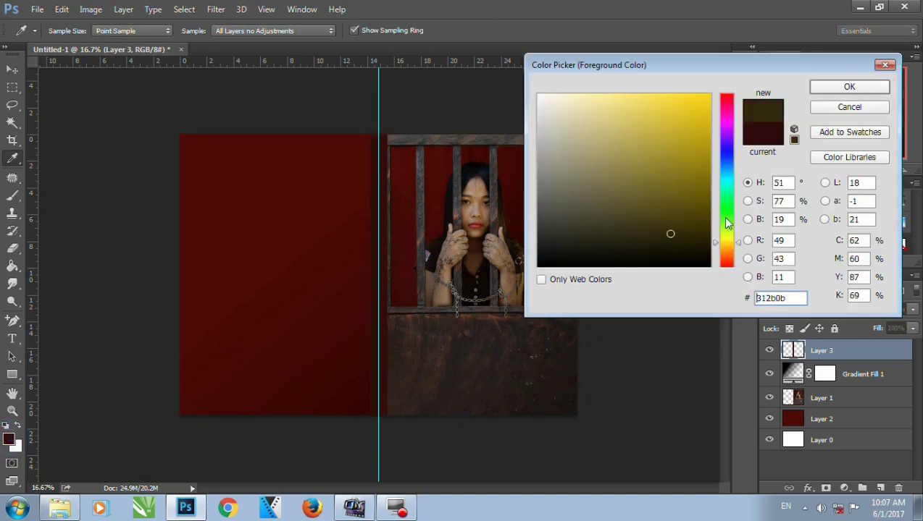
left_click(657, 101)
left_click(849, 87)
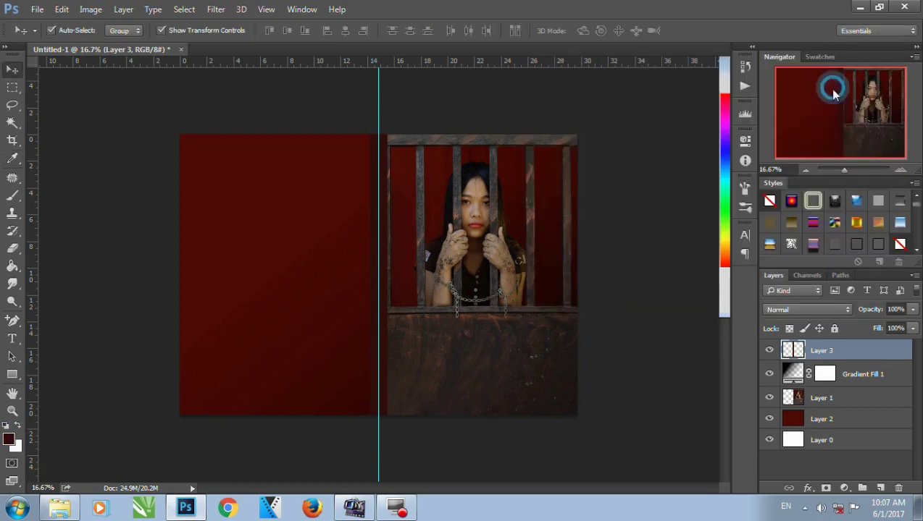
Add a yellow-to-transparent gradient fill layer angled about 39.81°, shifted toward the lower left.
left_click(844, 488)
left_click(862, 210)
left_click_drag(733, 260, 740, 262)
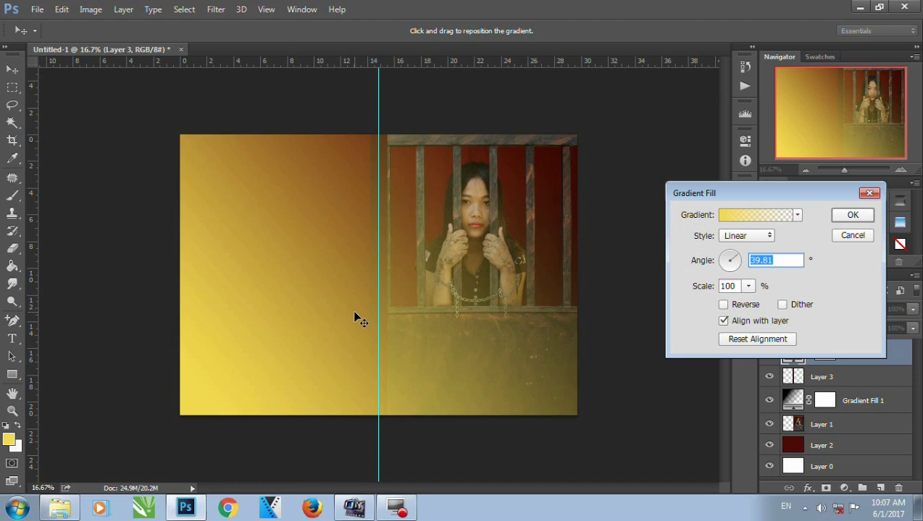
left_click_drag(354, 318, 326, 341)
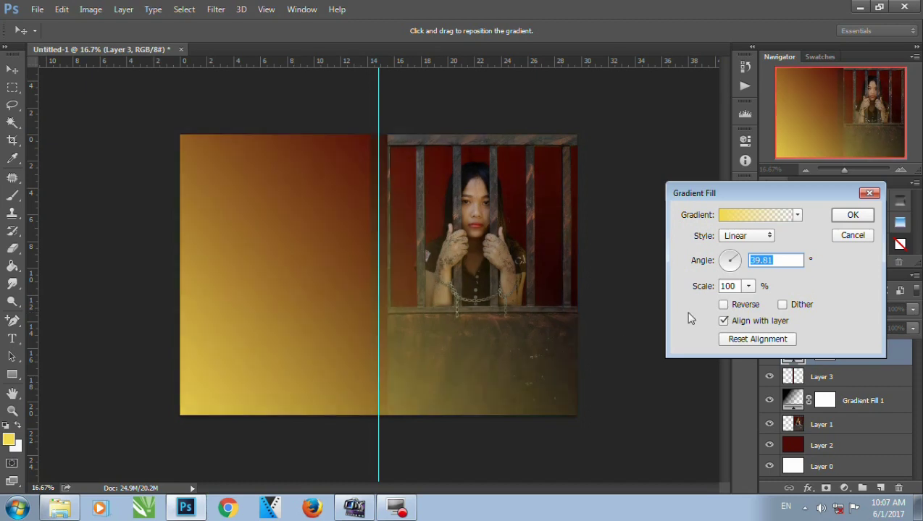
left_click(852, 216)
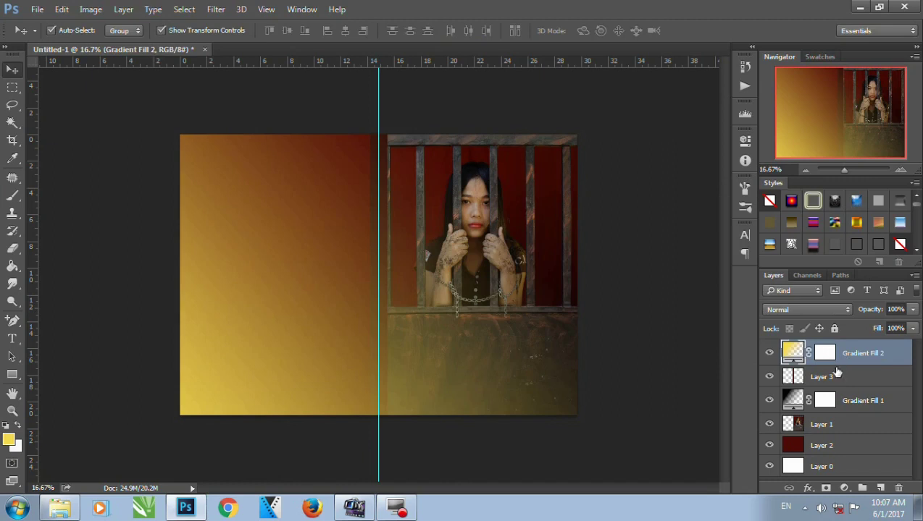
left_click(848, 381)
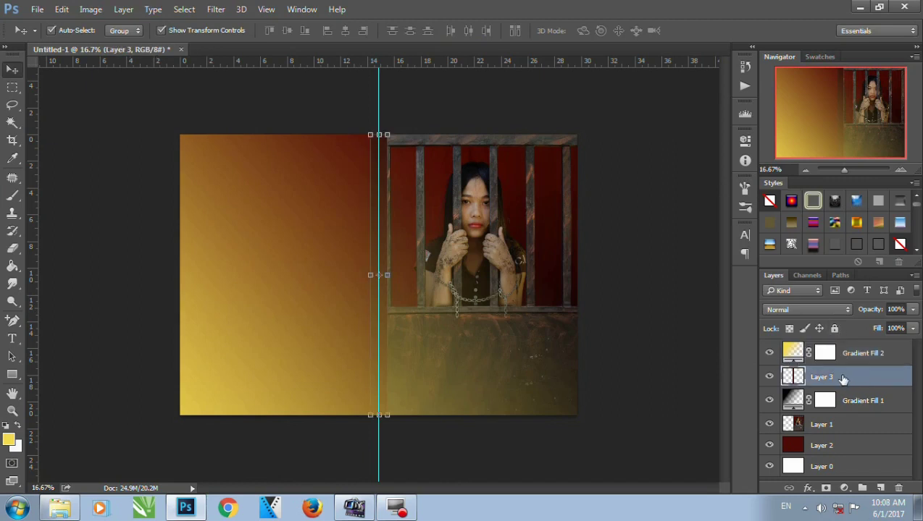
Move Layer 3 above Gradient Fill 2 so the dark spine strip shows unwashed.
key("ctrl+bracketright")
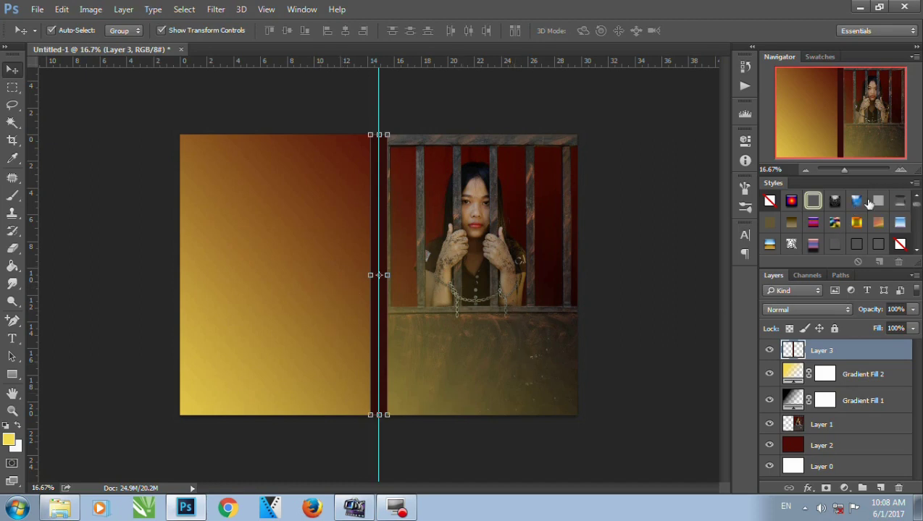
left_click(899, 170)
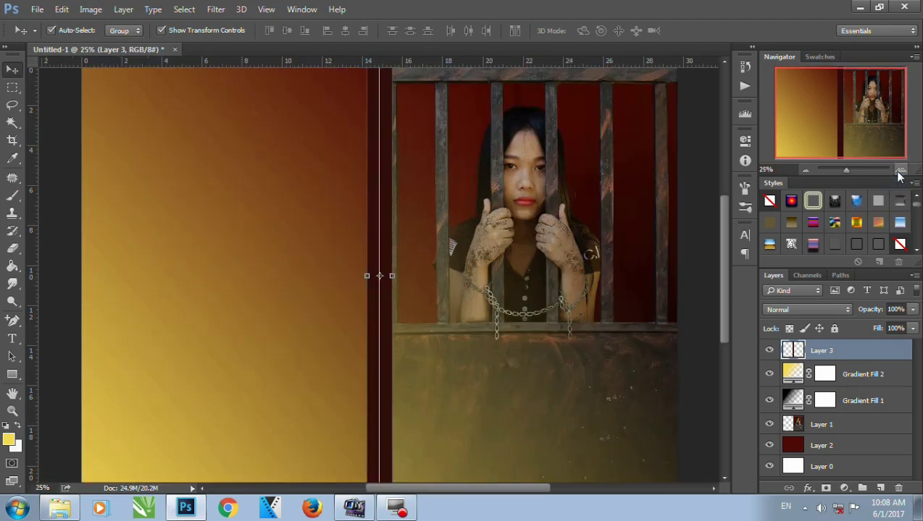
left_click(808, 169)
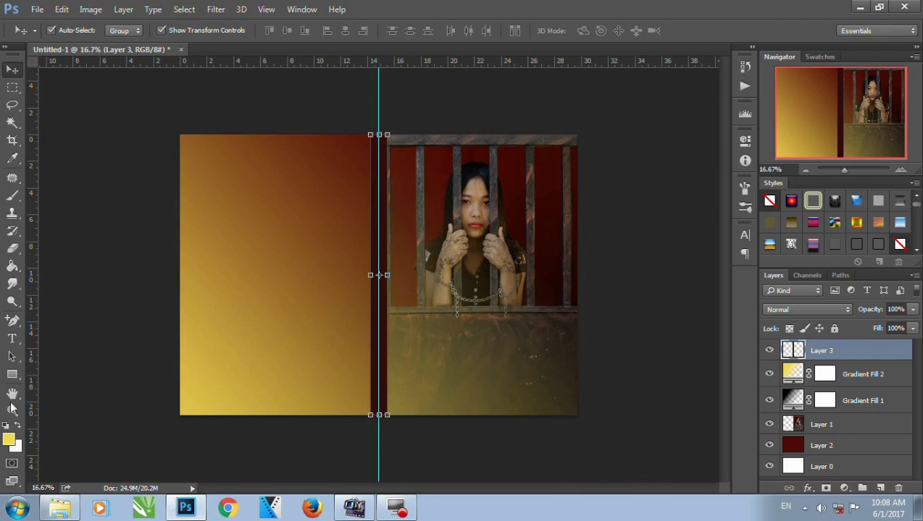
left_click(12, 339)
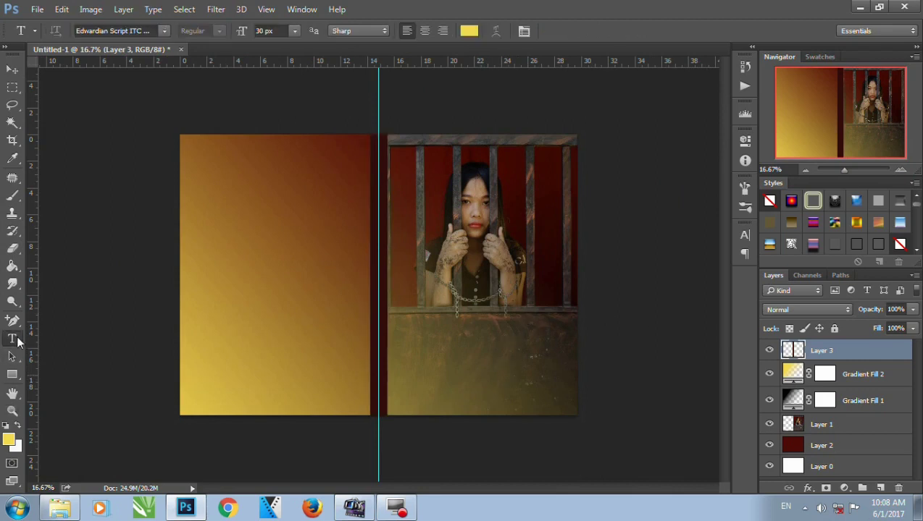
left_click(12, 70)
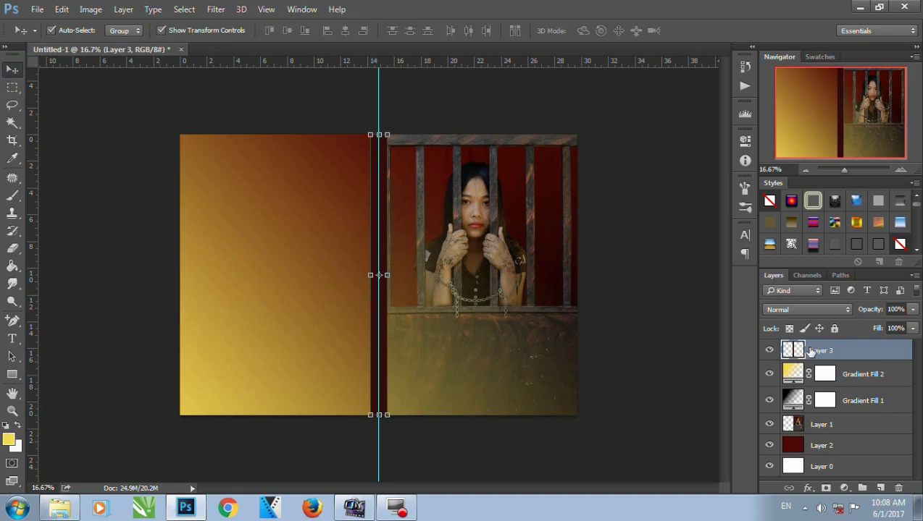
Lower Gradient Fill 2's opacity from 100% to 60%.
left_click(854, 374)
left_click(912, 309)
left_click_drag(911, 327, 902, 330)
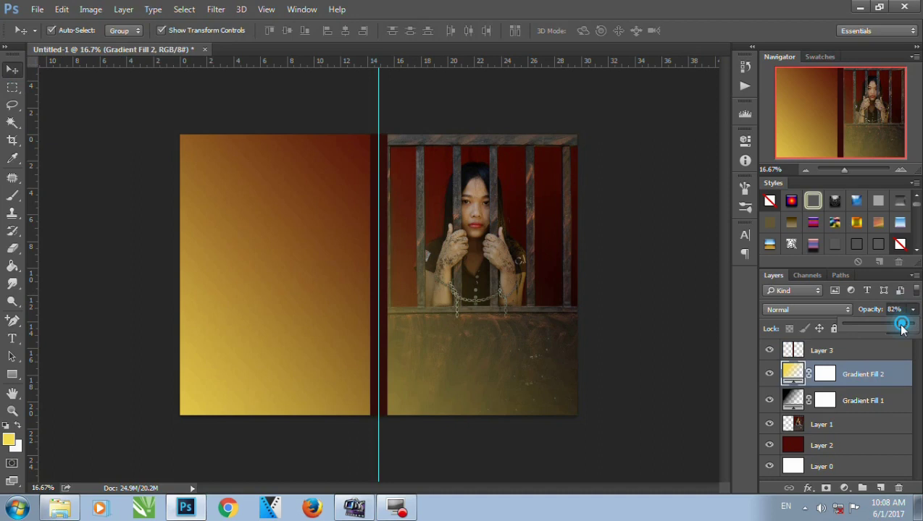
left_click_drag(902, 330, 886, 330)
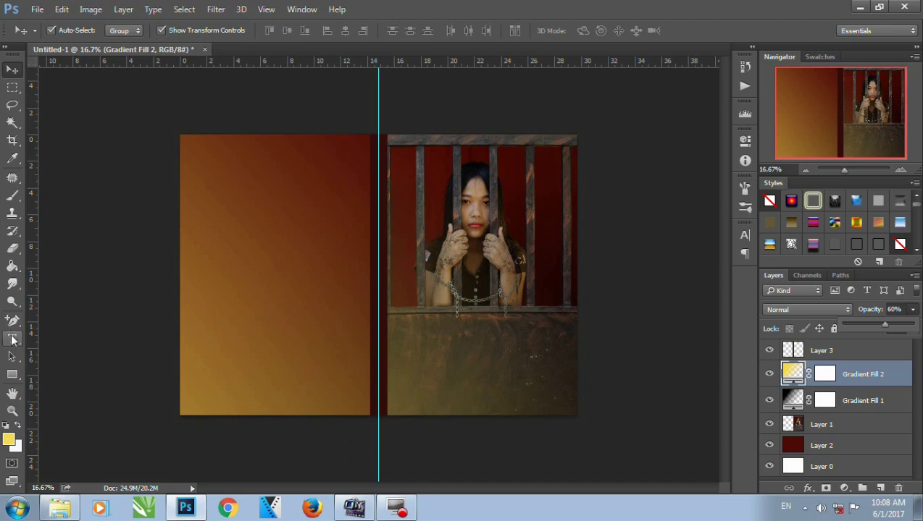
left_click(11, 339)
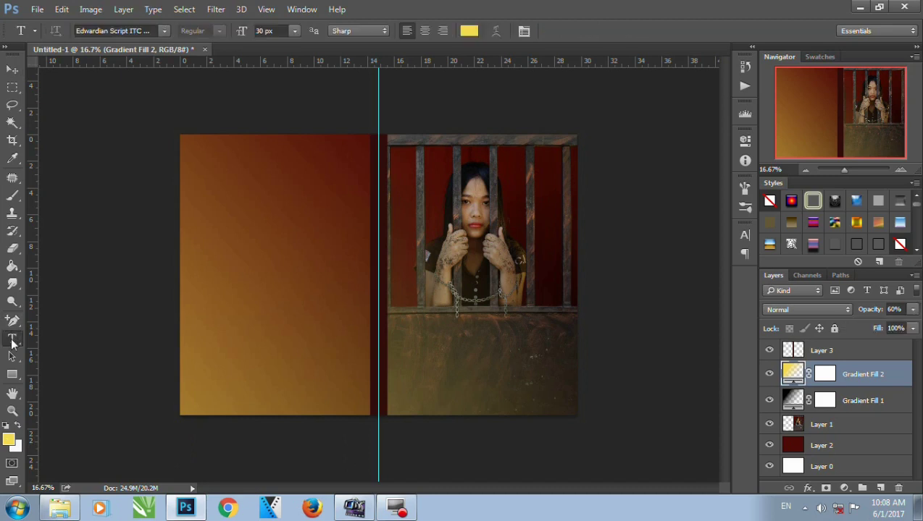
Type the yellow Edwardian Script title 'Terbelenggu' on the front cover and scale it up about 365%.
left_click(420, 352)
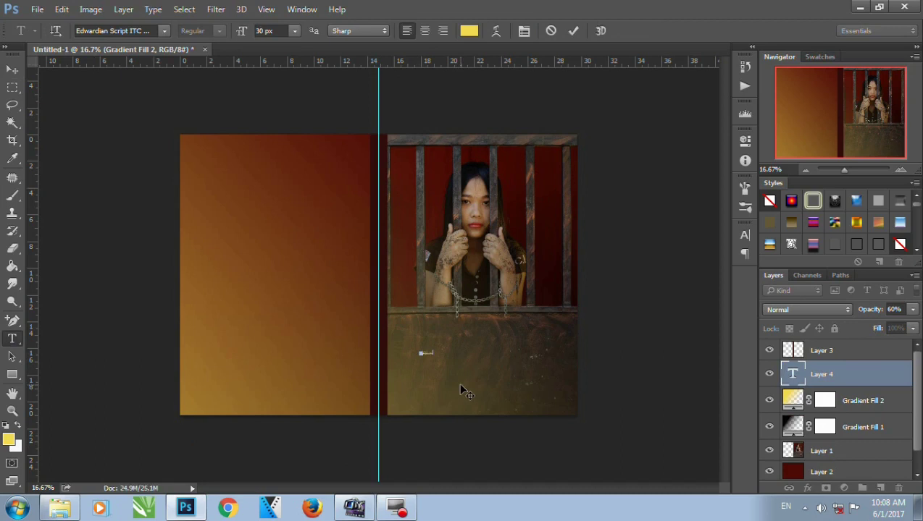
left_click(13, 71)
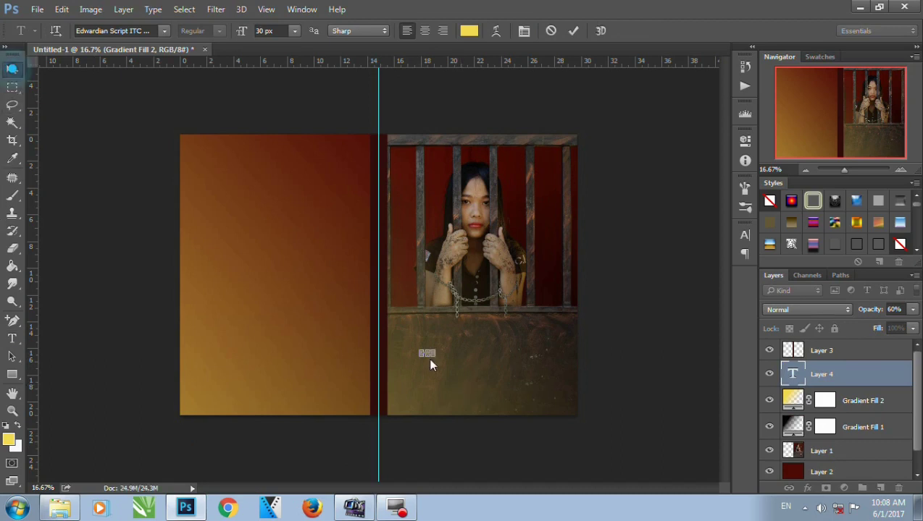
key("ctrl+t")
left_click_drag(437, 350, 534, 335)
key("Return")
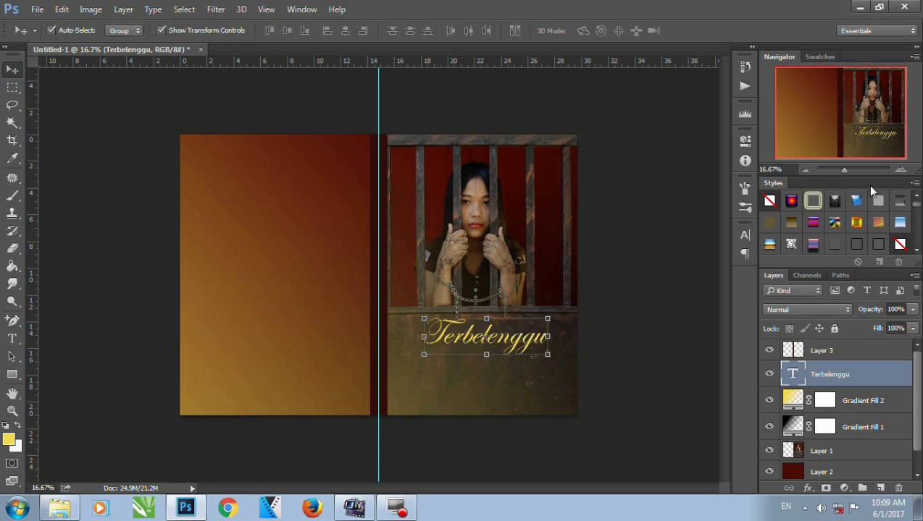
Nudge the title slightly right and put it back into text editing.
left_click(900, 169)
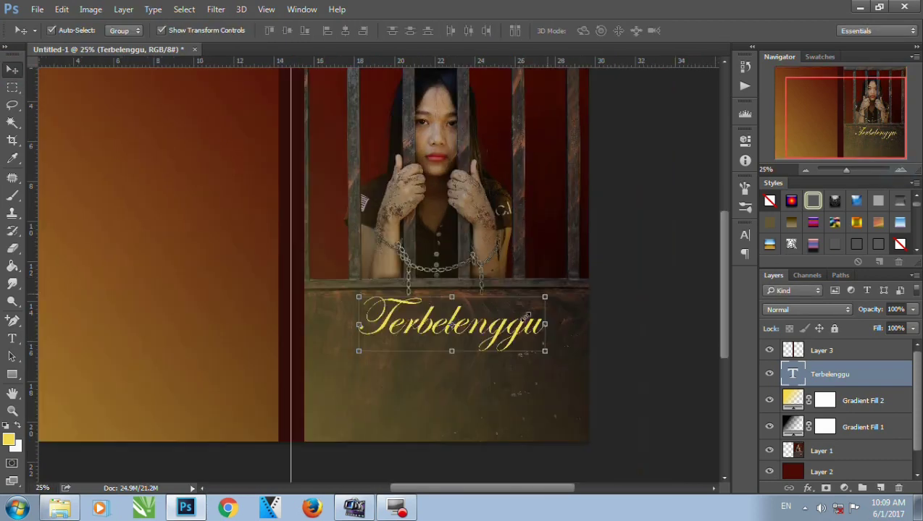
mouse_move(492, 326)
left_mouse_down()
mouse_move(521, 326)
mouse_move(516, 333)
left_mouse_up()
key("t")
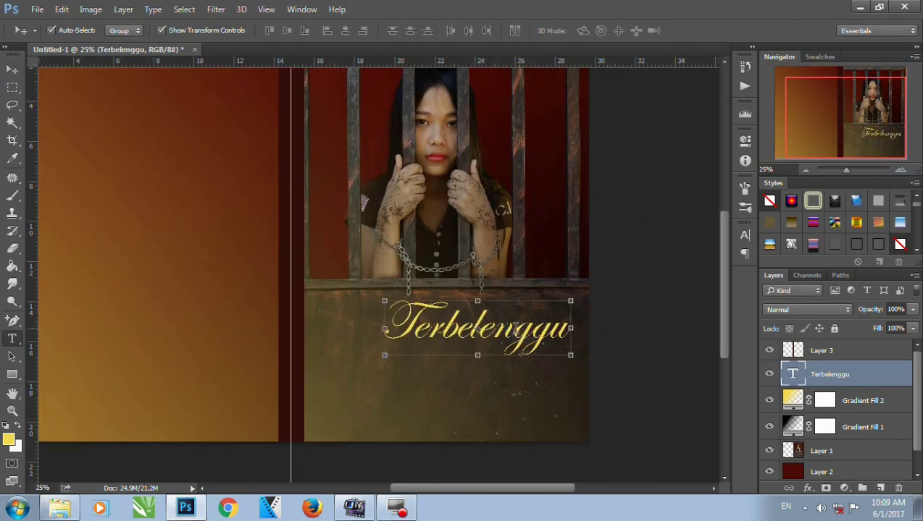
left_click(514, 335)
Reapply Edwardian Script ITC to the whole title and nudge it down on the lower panel.
key("ctrl+a")
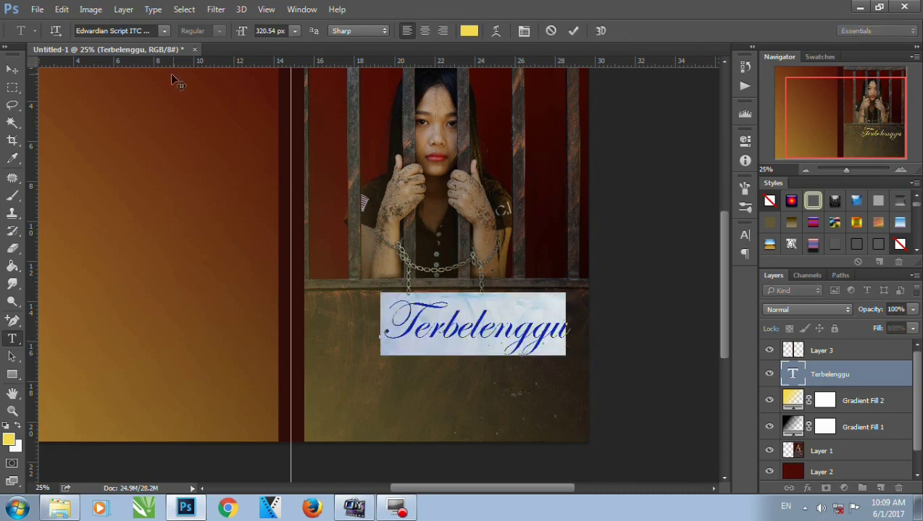
left_click(165, 33)
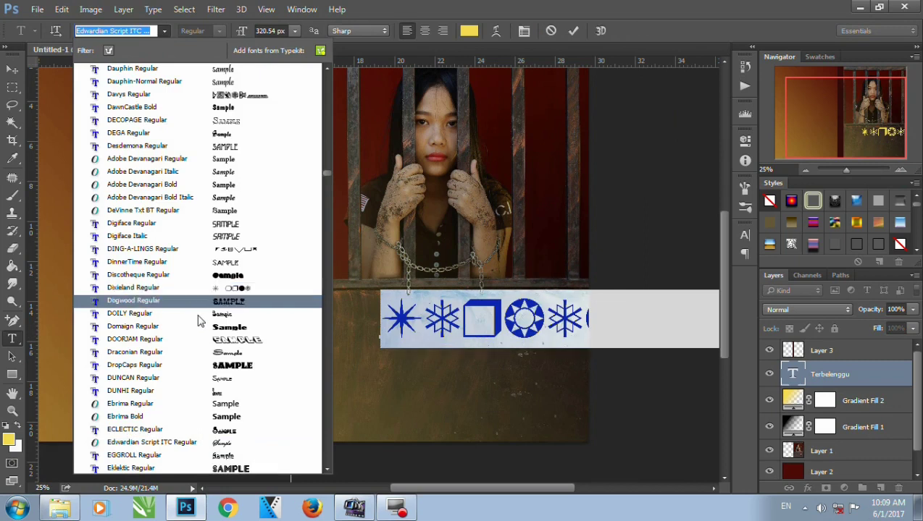
scroll(200, 322, "down", 1)
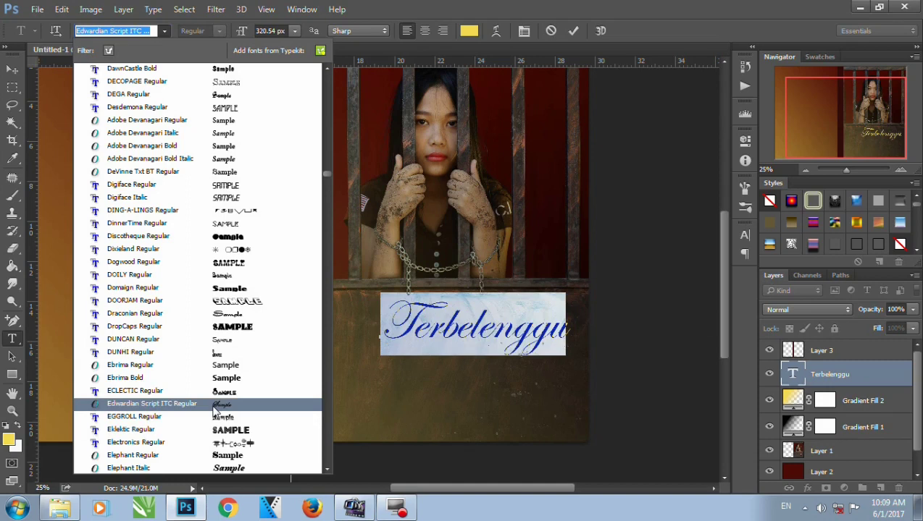
left_click(215, 410)
left_click(13, 69)
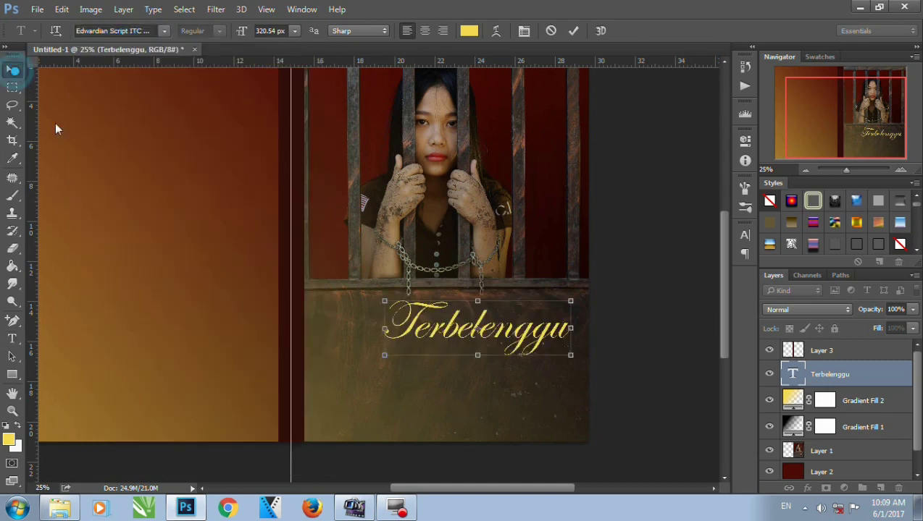
mouse_move(512, 331)
left_mouse_down()
mouse_move(500, 352)
mouse_move(503, 331)
mouse_move(518, 339)
left_mouse_up()
Give the Terbelenggu layer a Bevel & Emboss with size about 46 px and depth 205%.
left_click(902, 171)
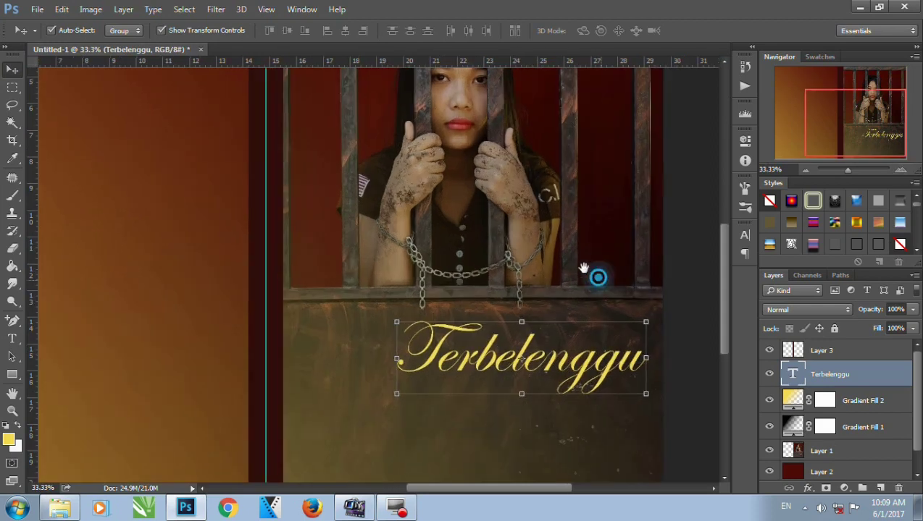
left_click_drag(584, 268, 464, 203)
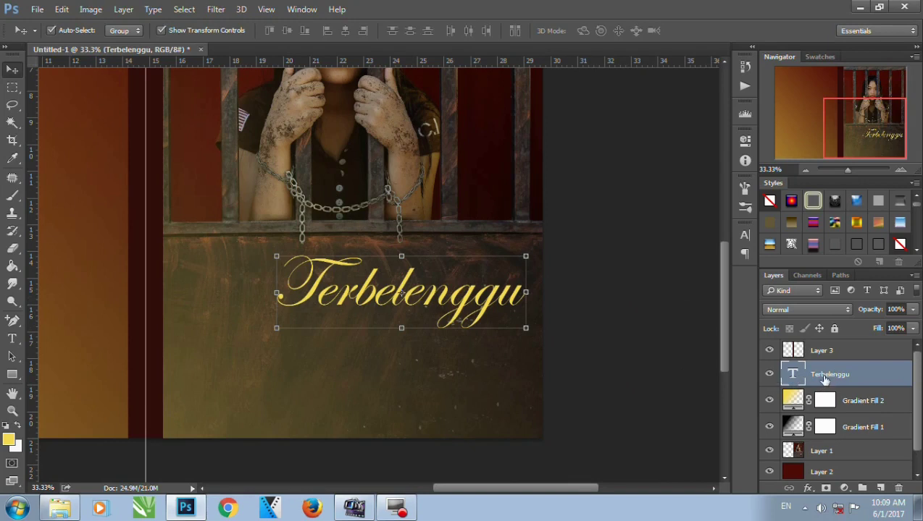
right_click(813, 372)
left_click(627, 84)
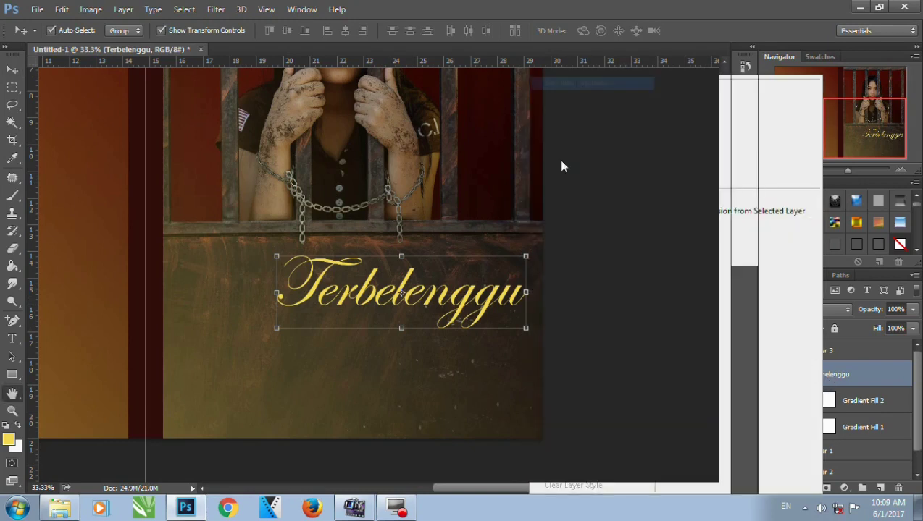
left_click_drag(406, 62, 667, 69)
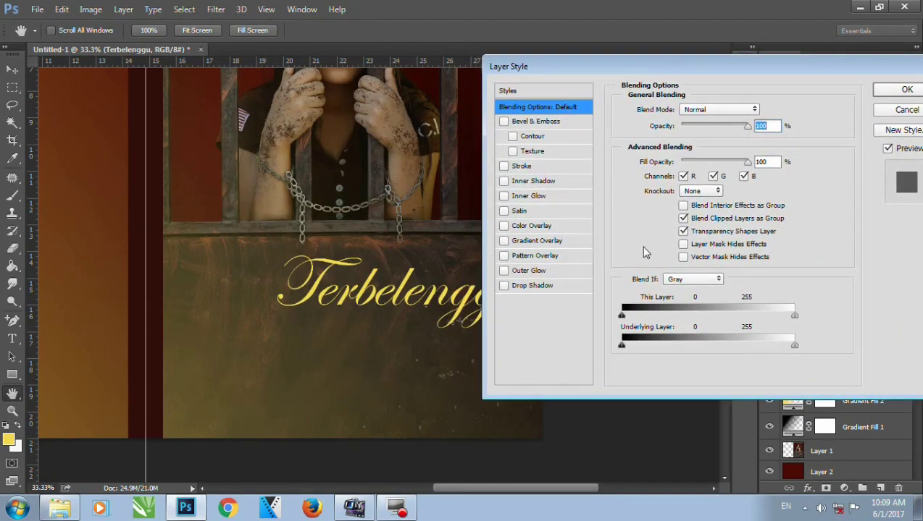
left_click(537, 123)
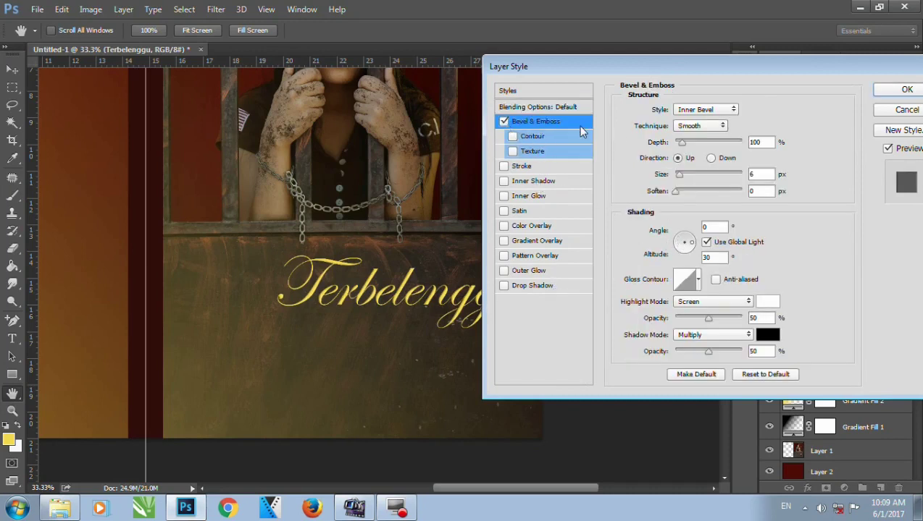
left_click_drag(679, 178, 690, 177)
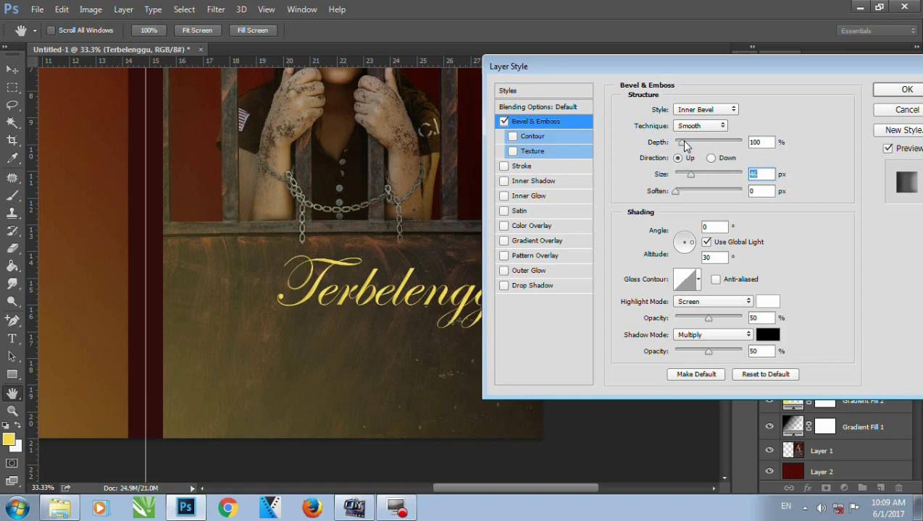
left_click_drag(684, 145, 689, 144)
left_click(678, 192)
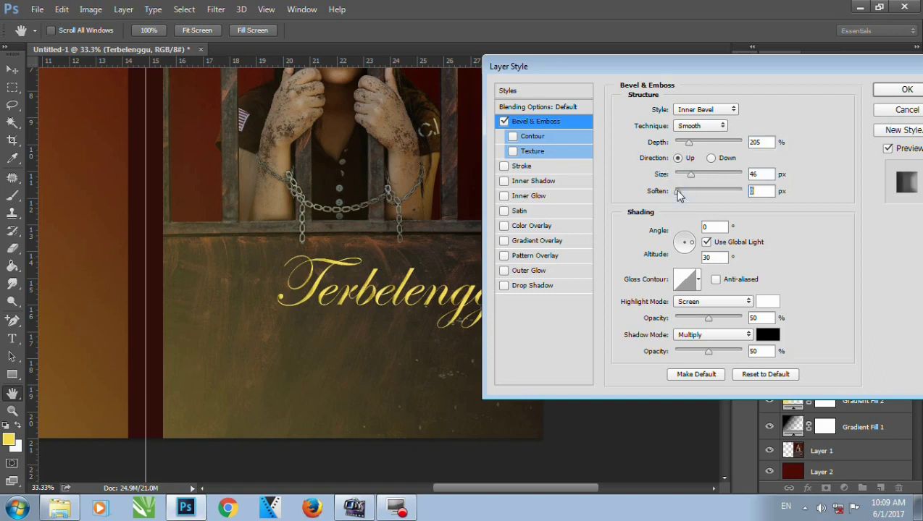
Add a 35% opacity, 16% spread, 73 px drop shadow and apply the styles.
left_click(538, 288)
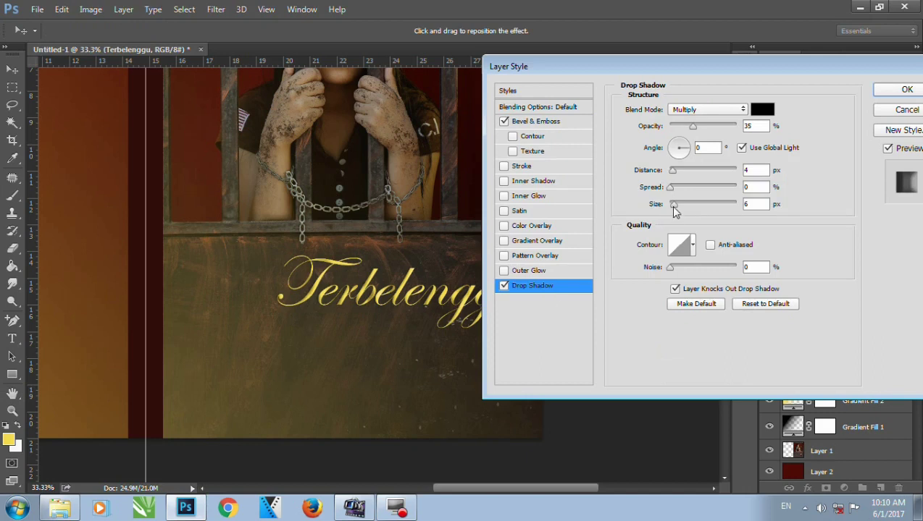
mouse_move(673, 208)
left_mouse_down()
mouse_move(691, 205)
mouse_move(681, 190)
mouse_move(704, 190)
left_mouse_up()
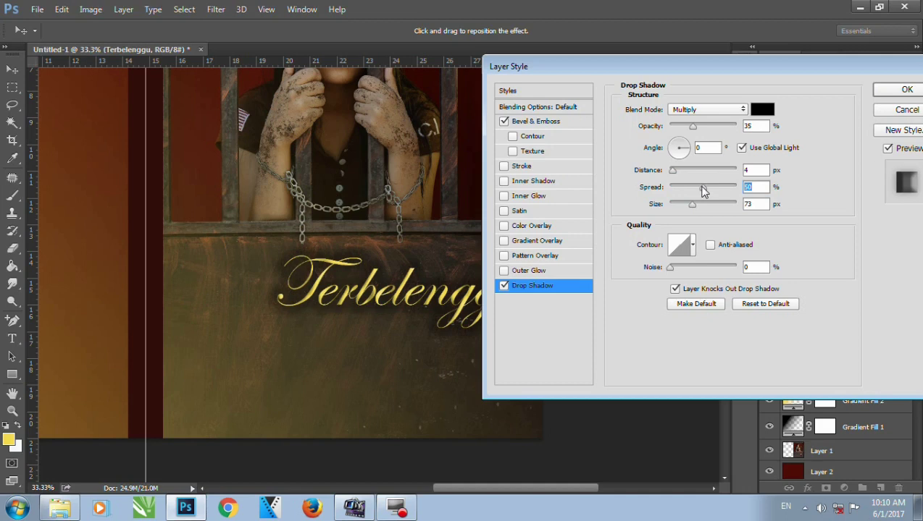
left_click_drag(701, 191, 681, 190)
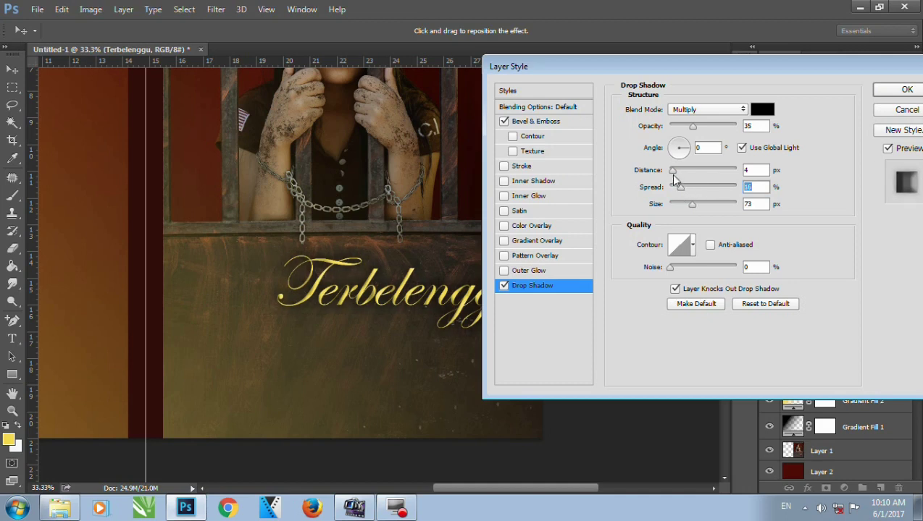
left_click(904, 89)
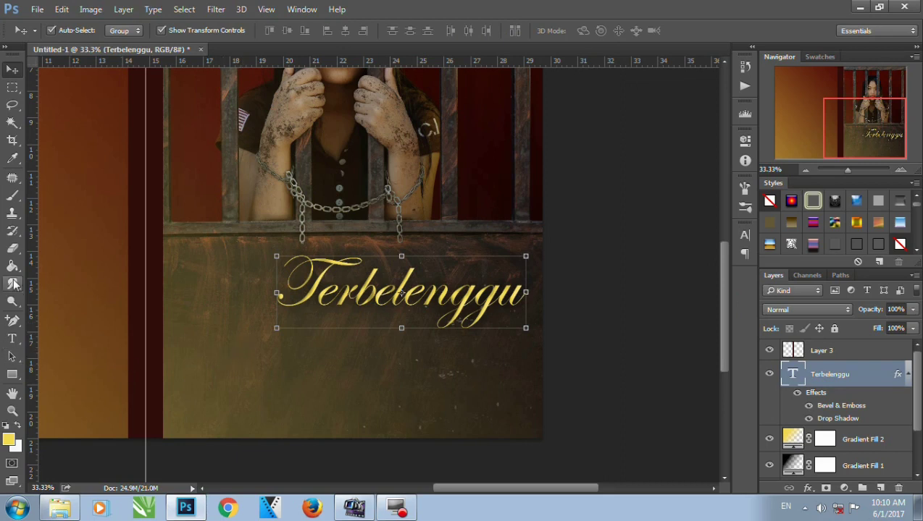
Change the Terbelenggu title colour to white.
left_click(12, 339)
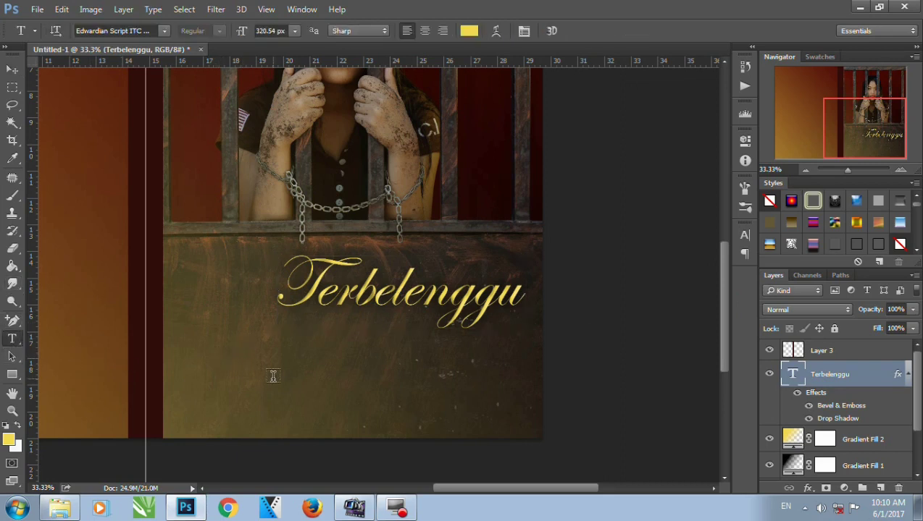
left_click(470, 33)
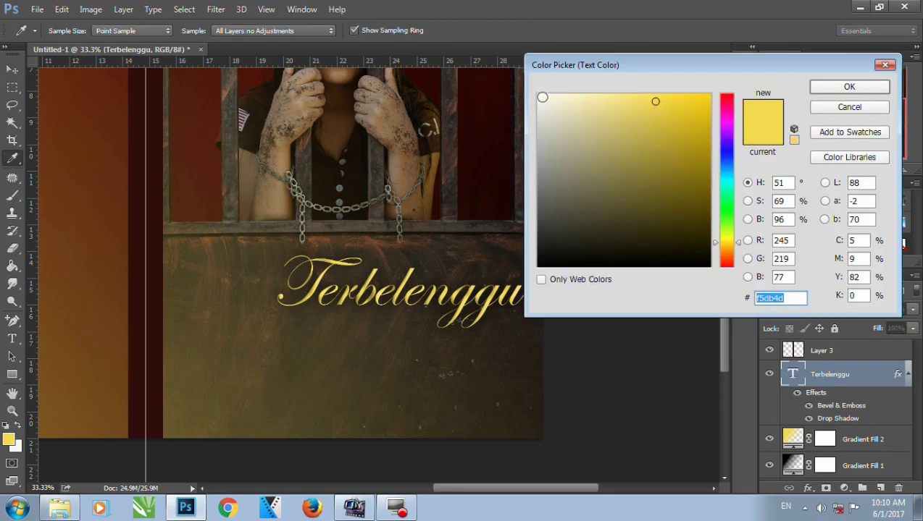
left_click(538, 96)
left_click(841, 87)
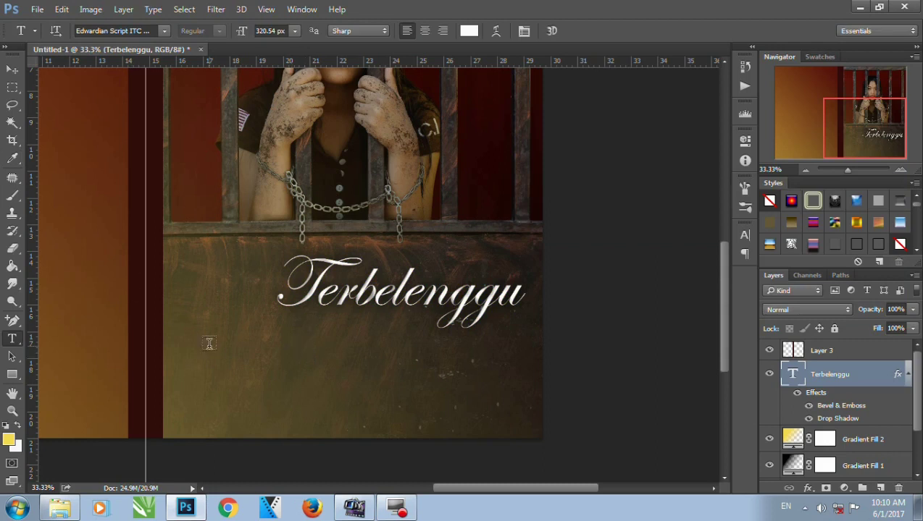
Add a new subtitle text line below the title and set it in Arial Narrow.
left_click(265, 352)
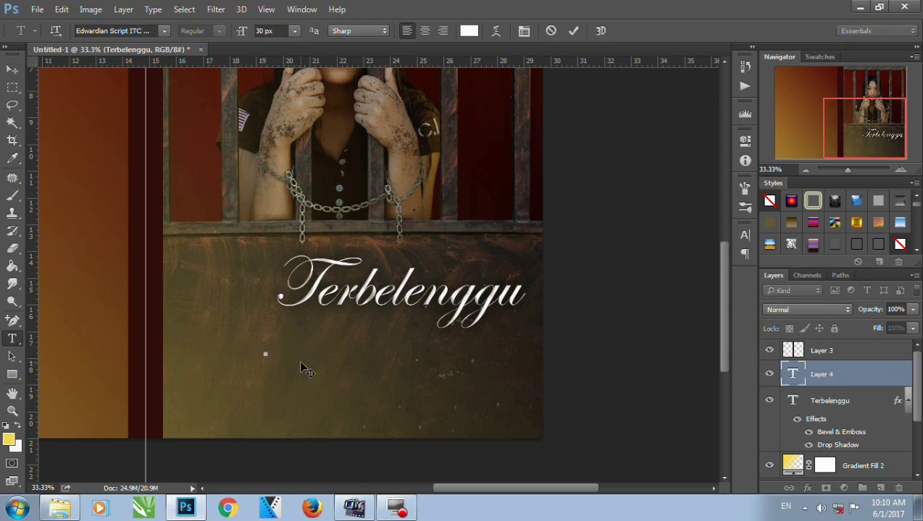
type("aku")
type("an")
key("ctrl+a")
left_click(154, 30)
type("r")
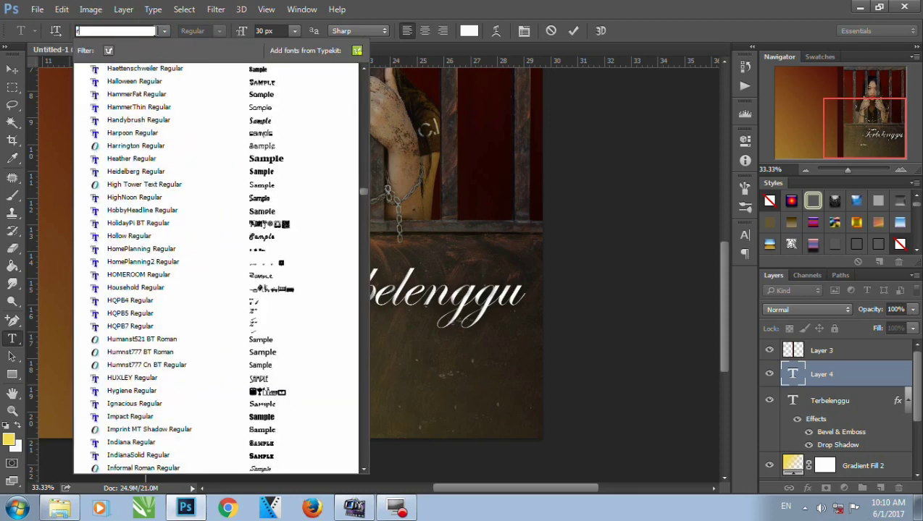
type("ia")
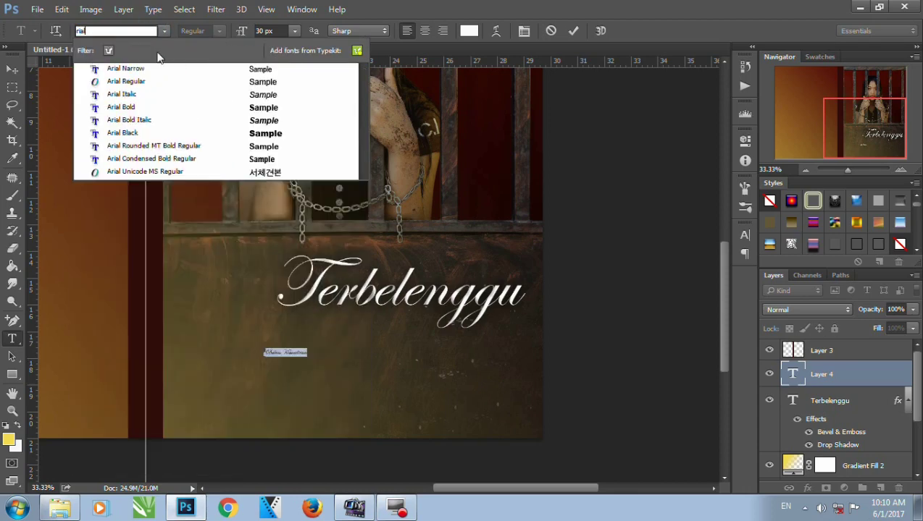
type("l")
left_click(158, 68)
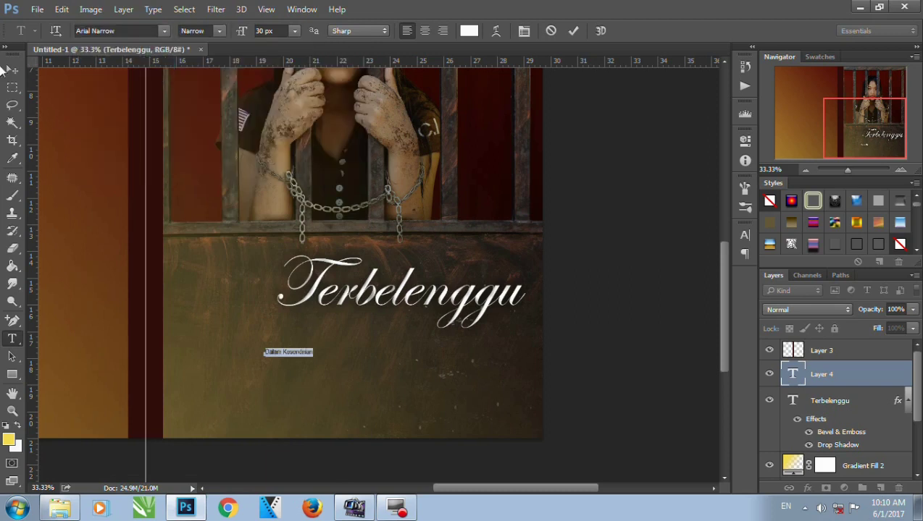
Scale the Dalam Kesendirian subtitle to about 262% and nudge it just beneath the title.
left_click(11, 70)
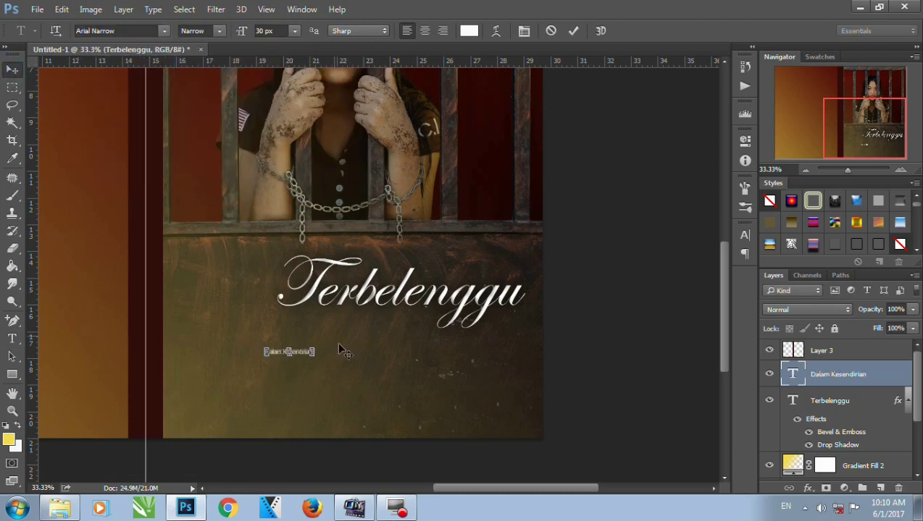
left_click_drag(315, 348, 372, 335)
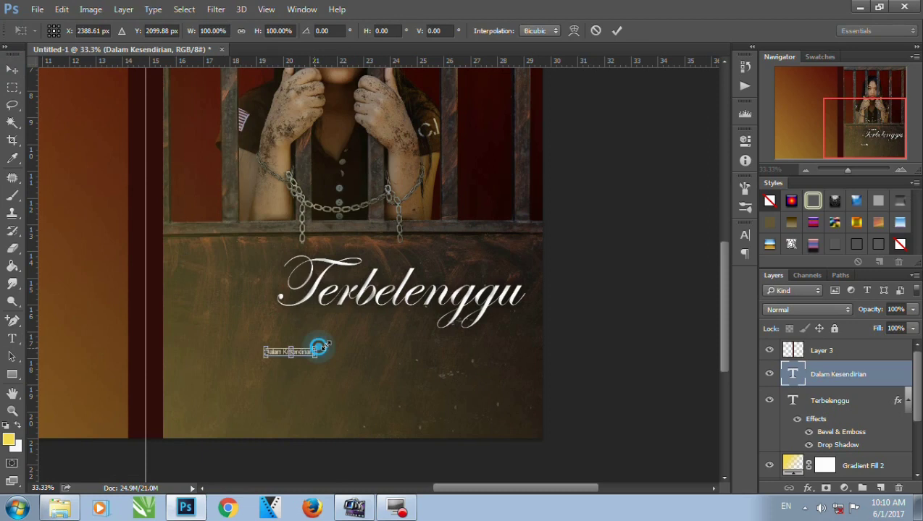
left_click_drag(372, 334, 407, 329)
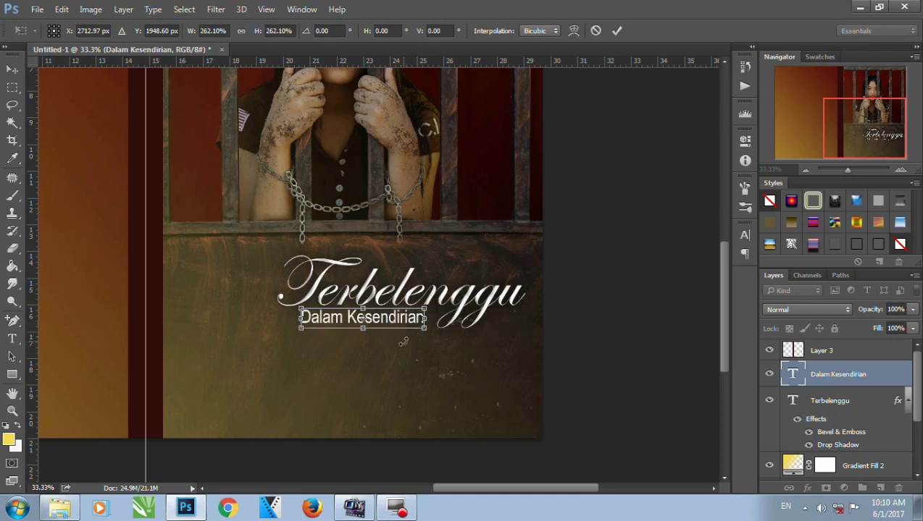
key("Right")
key("Right")
key("Right")
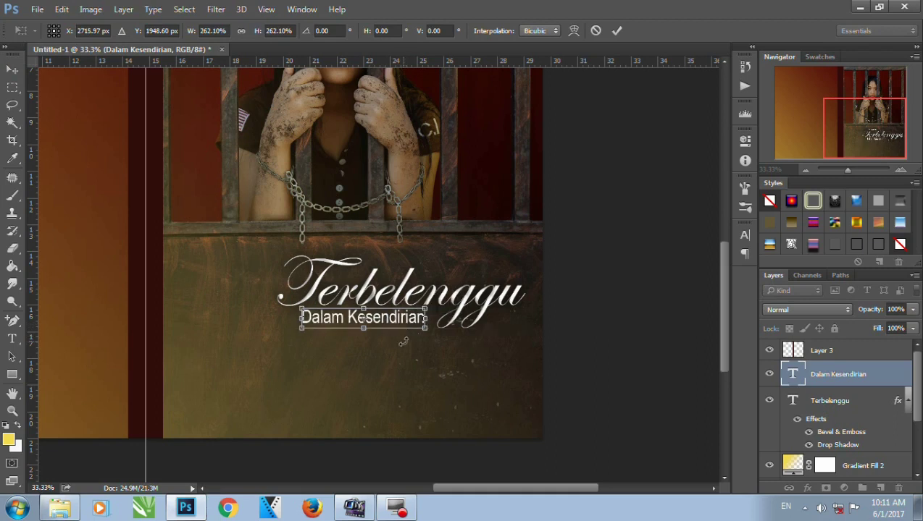
key("shift+Right")
key("shift+Right")
key("shift+Right")
key("shift+Right")
key("Right")
key("Right")
key("Down")
key("Down")
key("Down")
key("Return")
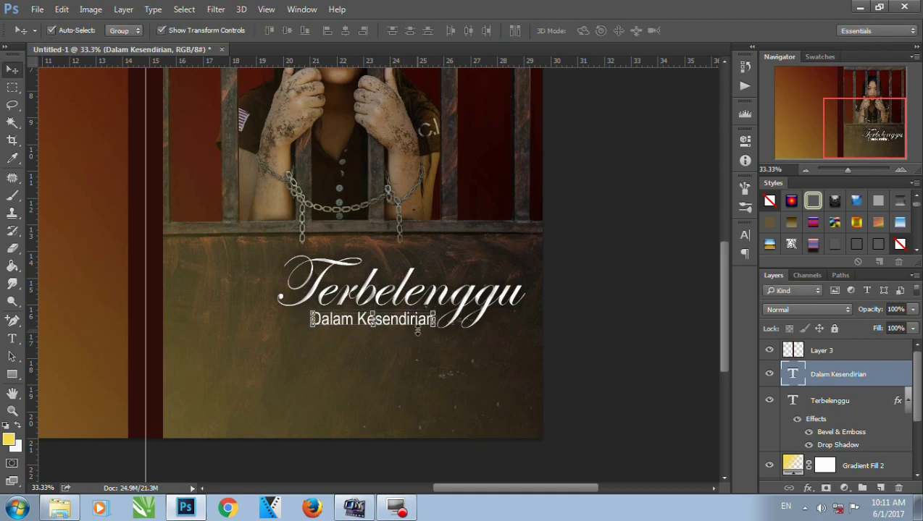
Zoom to 50% and select all of the Dalam Kesendirian subtitle text.
left_click(900, 169)
left_click_drag(454, 310, 446, 247)
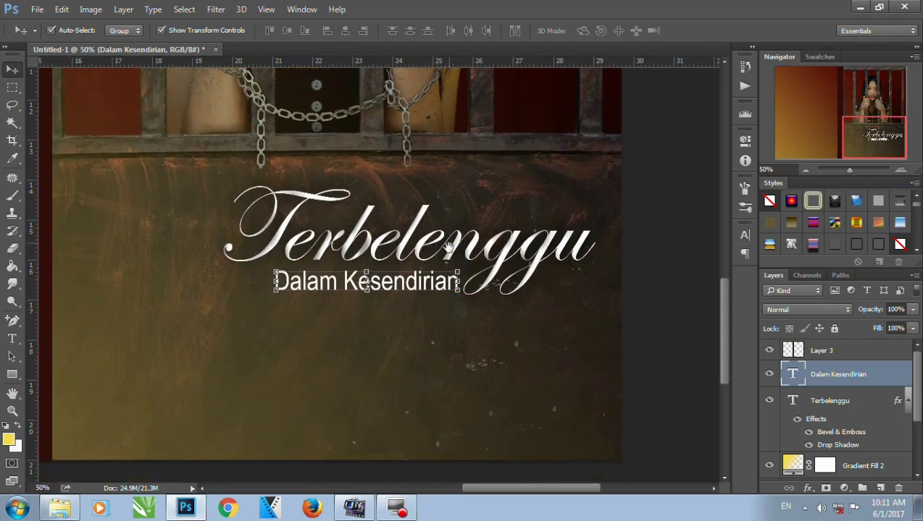
key("t")
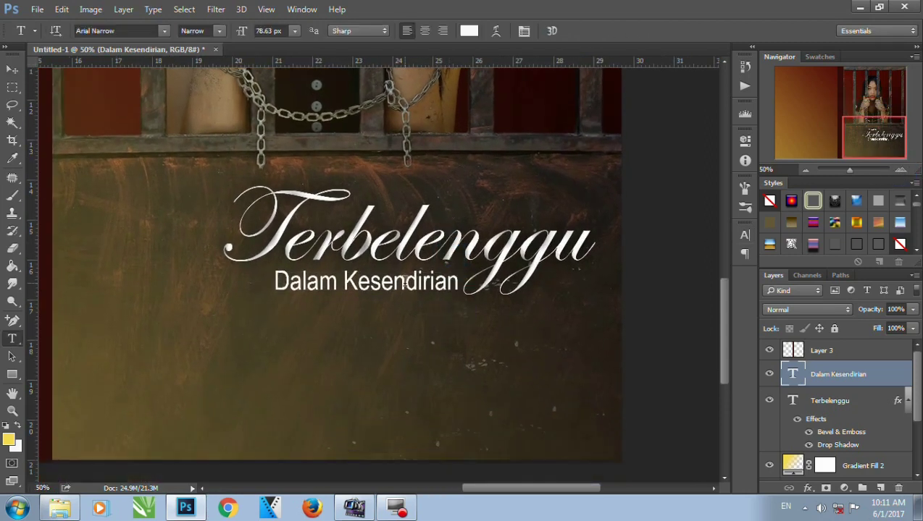
left_click(405, 283)
key("ctrl+a")
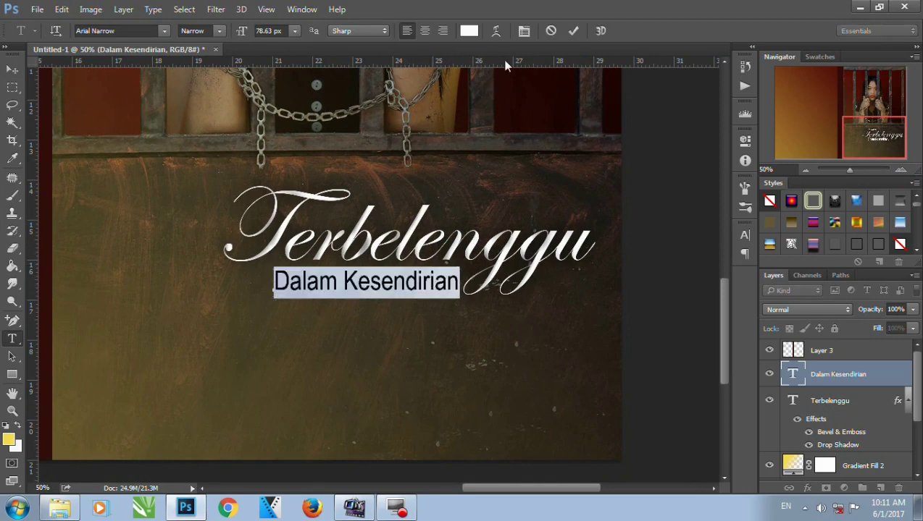
Raise the subtitle's letter tracking through 50 and 75 to 100 and commit the edit.
left_click(523, 31)
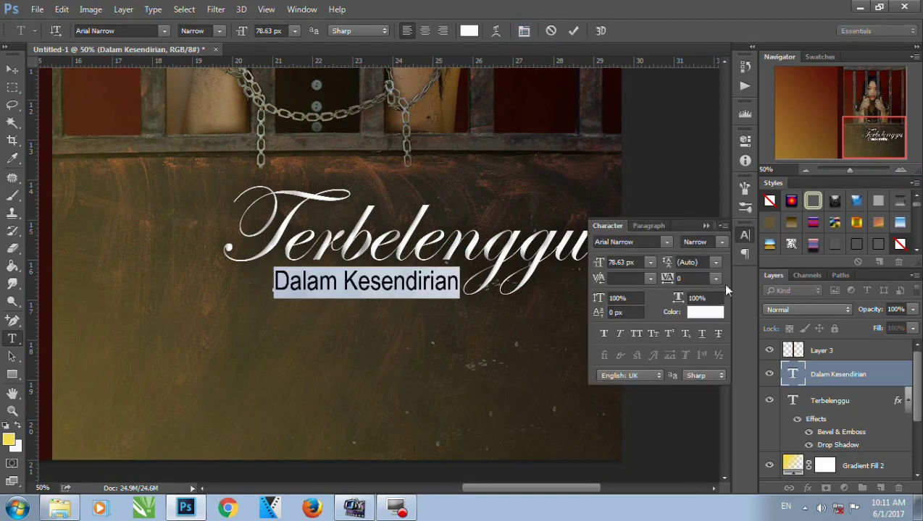
left_click(715, 279)
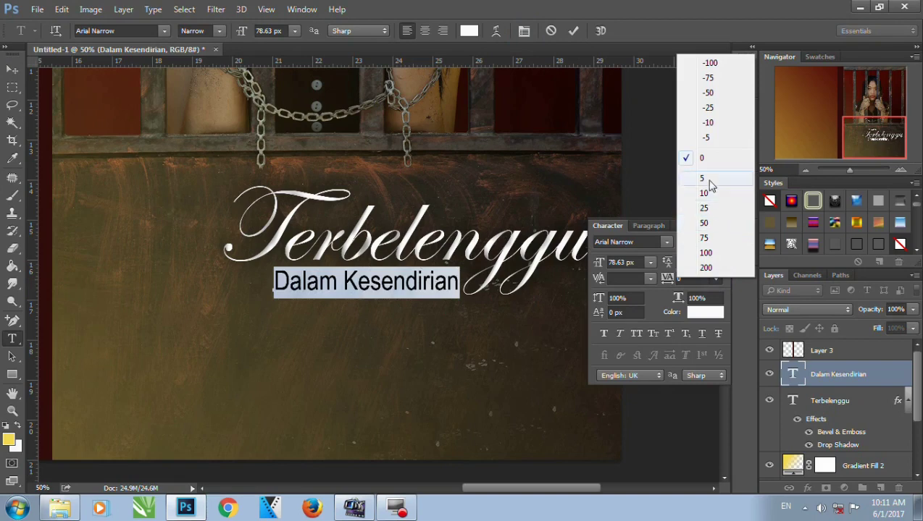
left_click(702, 223)
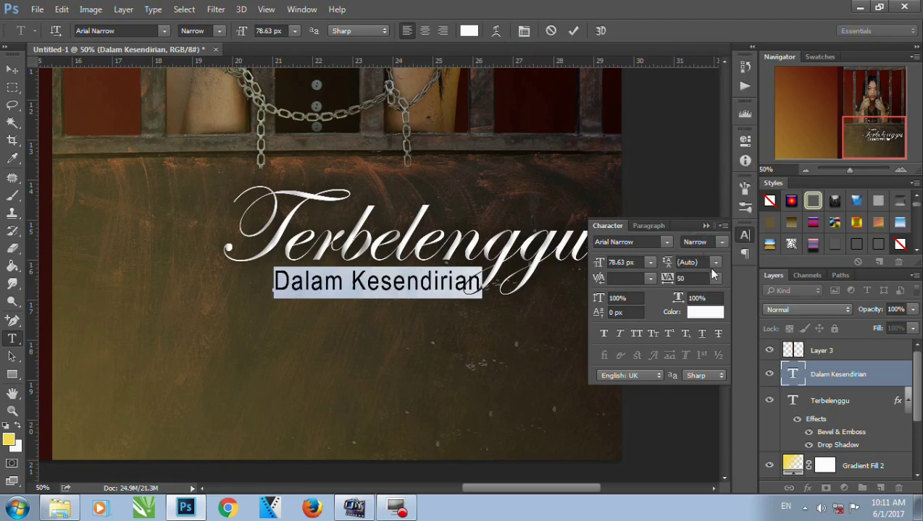
left_click(715, 278)
left_click(706, 231)
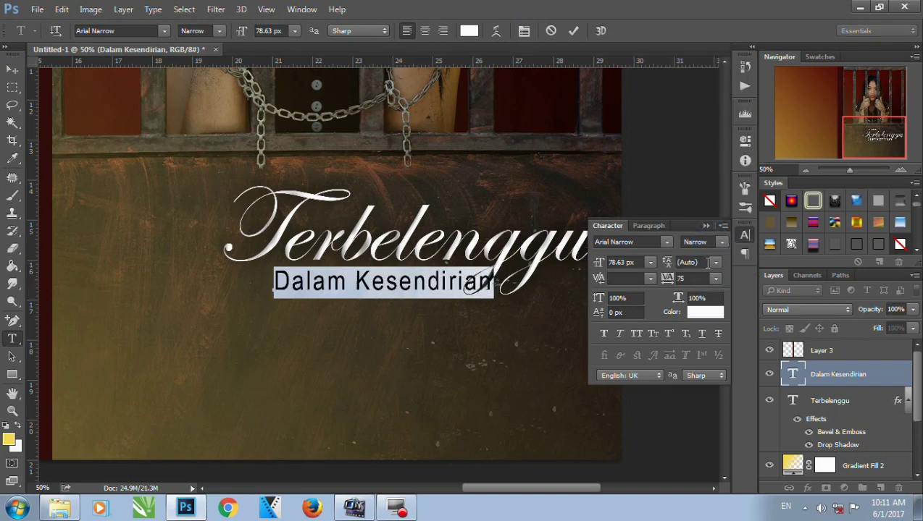
left_click(715, 279)
left_click(706, 254)
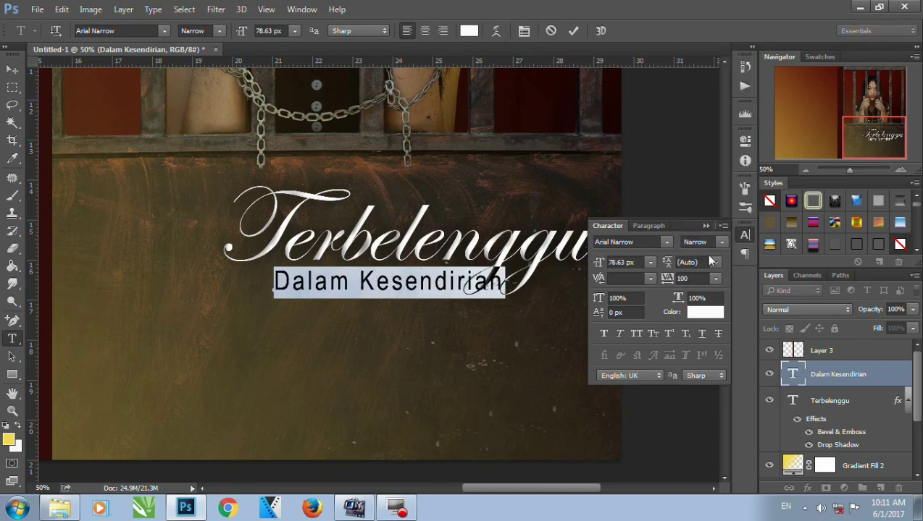
left_click(704, 225)
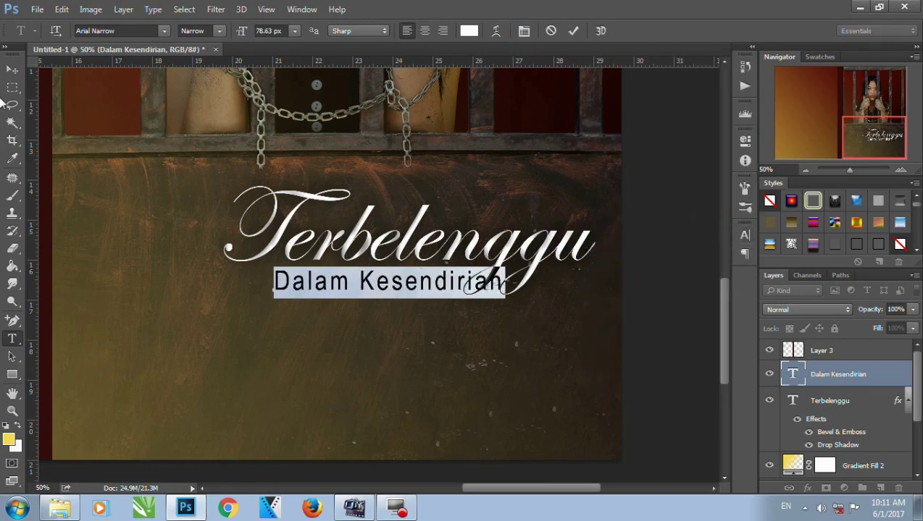
left_click(11, 70)
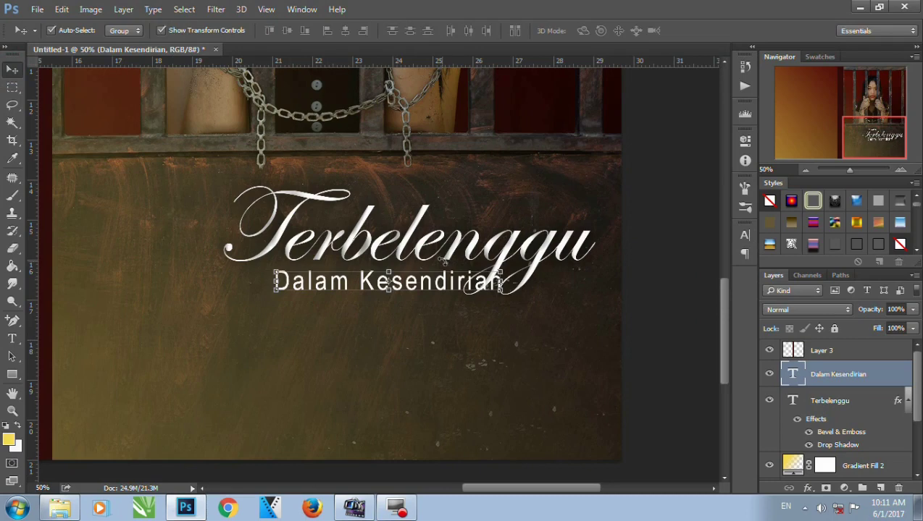
left_click_drag(443, 289, 406, 287)
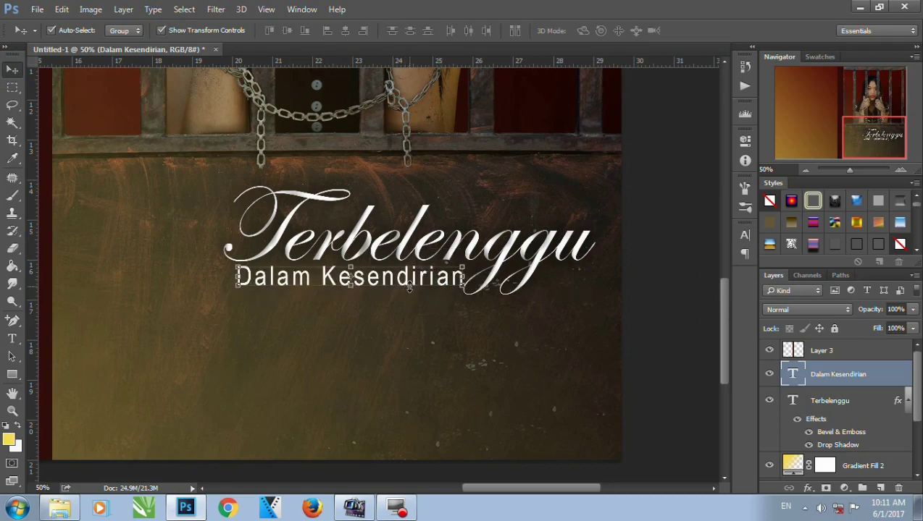
key("t")
left_click(407, 282)
key("ctrl+a")
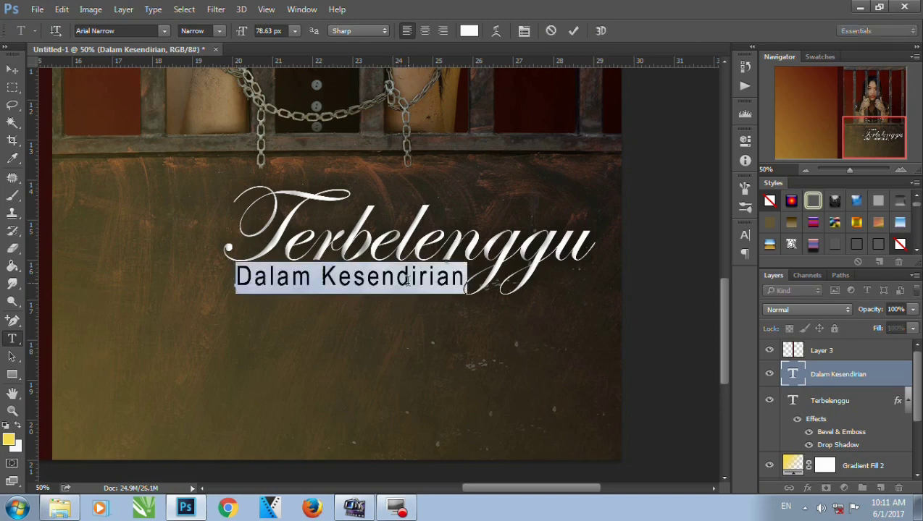
left_click(469, 30)
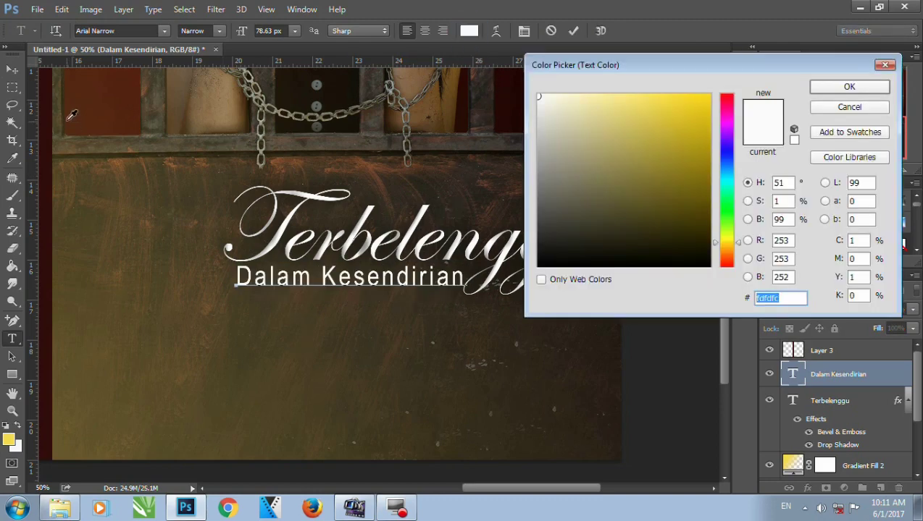
left_click(111, 98)
left_click(668, 114)
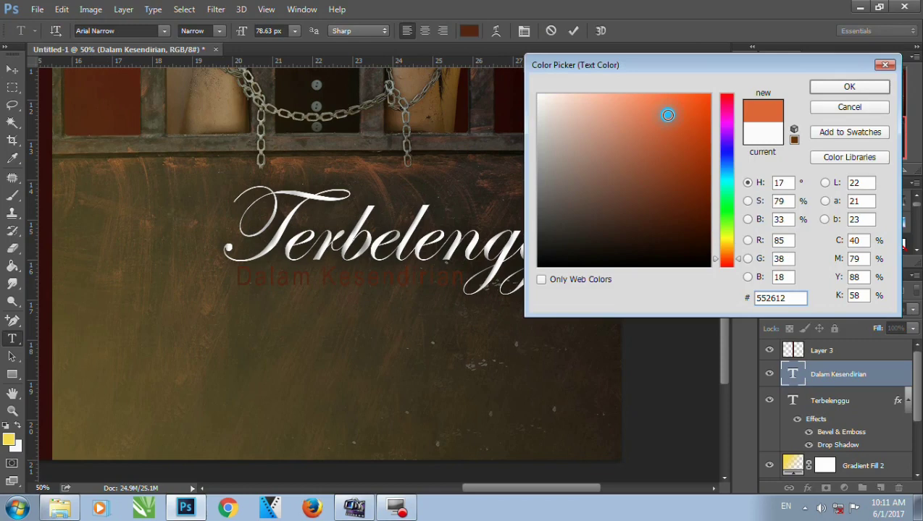
left_click(651, 102)
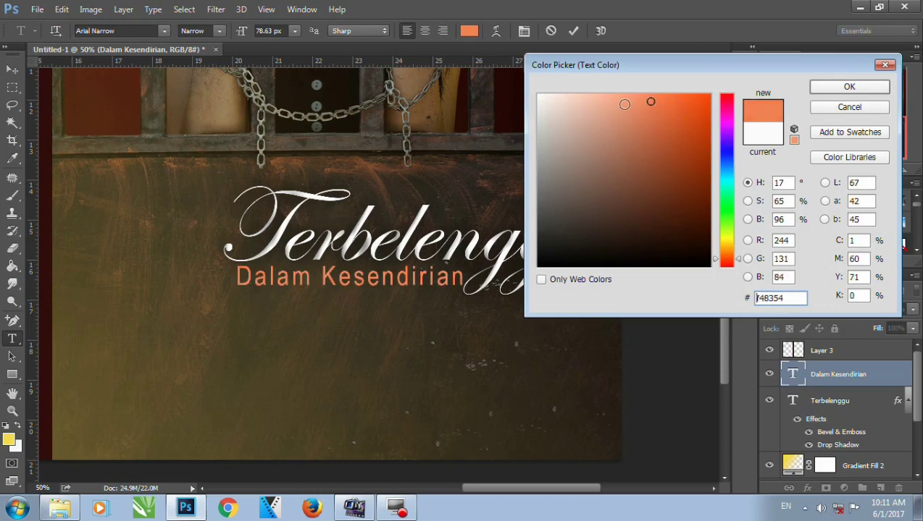
left_click(624, 104)
left_click(649, 103)
left_click(840, 90)
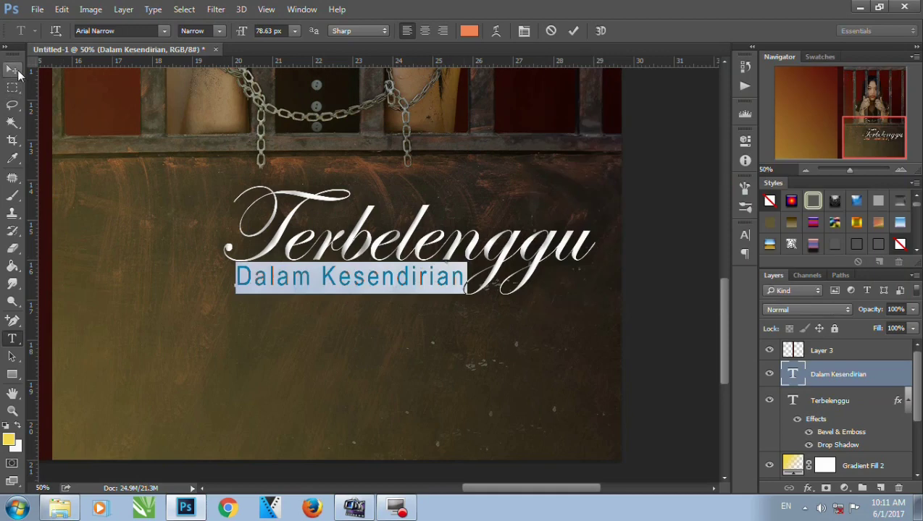
left_click(17, 73)
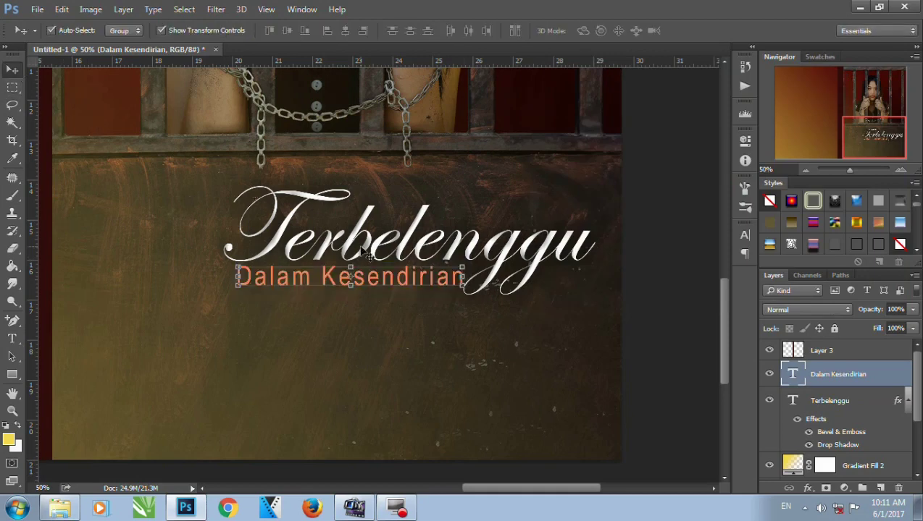
left_click(804, 171)
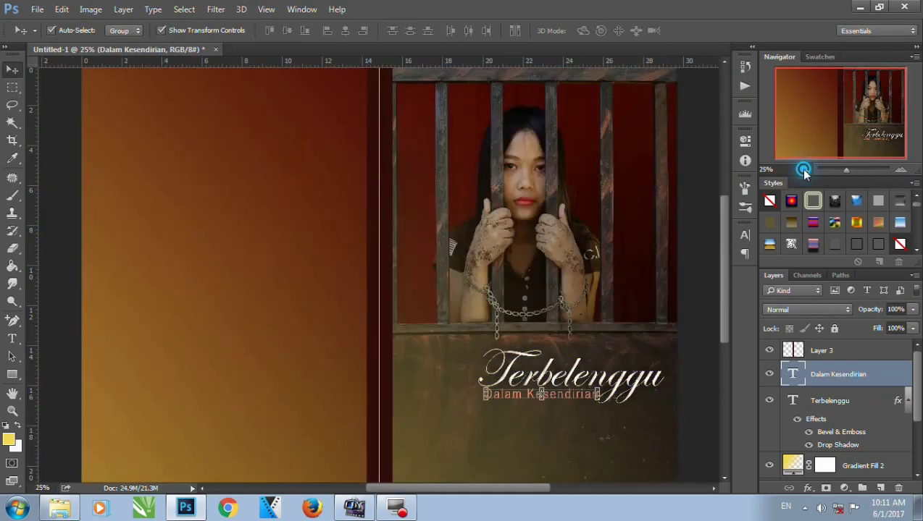
left_click(804, 171)
left_click(900, 171)
mouse_move(509, 268)
left_mouse_down()
mouse_move(504, 300)
mouse_move(502, 222)
left_mouse_up()
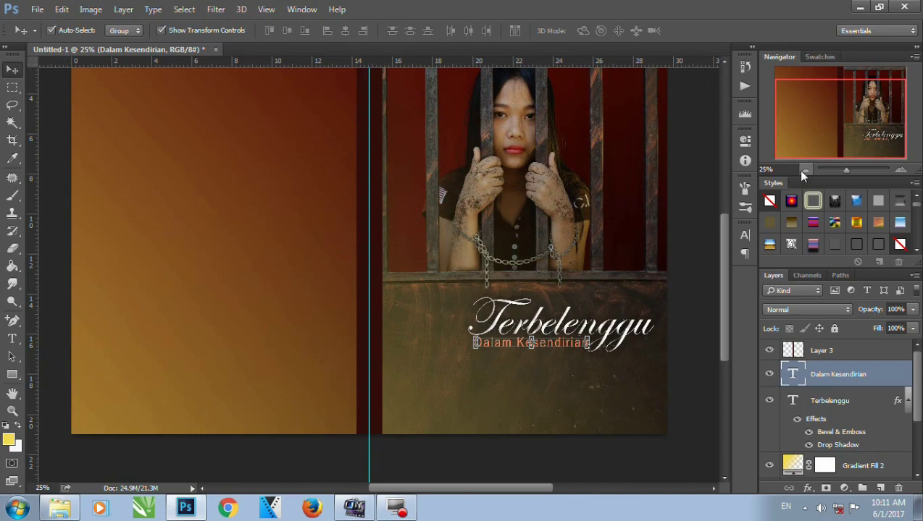
left_click(804, 171)
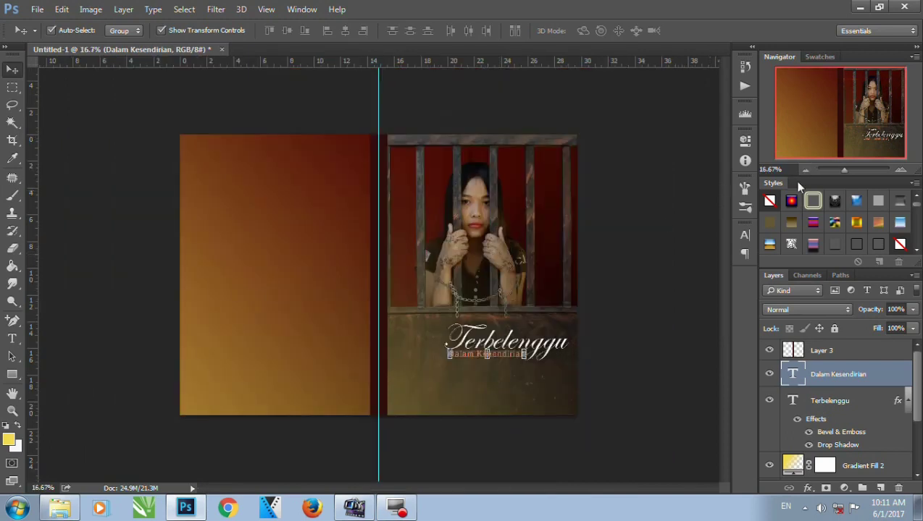
Alt-drag a copy of the Dalam Kesendirian subtitle down near the front cover's bottom edge.
left_click(902, 171)
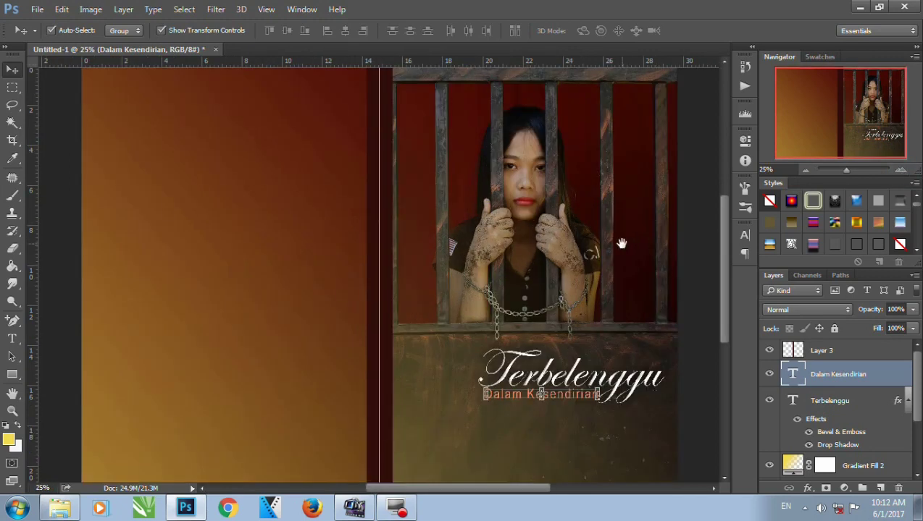
left_click_drag(622, 243, 576, 168)
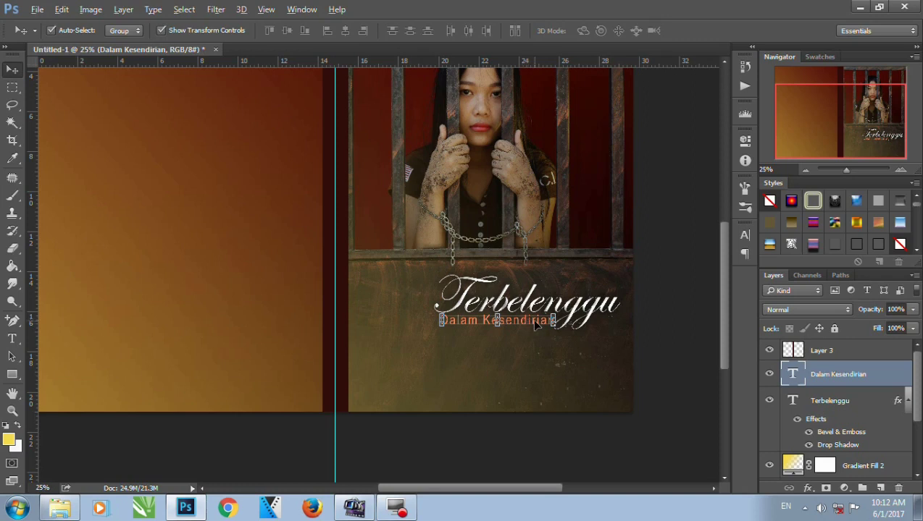
left_click_drag(535, 325, 532, 394)
Retype the copied text as two lines: 'Oleh :' and 'Lombok Galeri'.
key("t")
key("ctrl+a")
type("Oleh :")
key("Return")
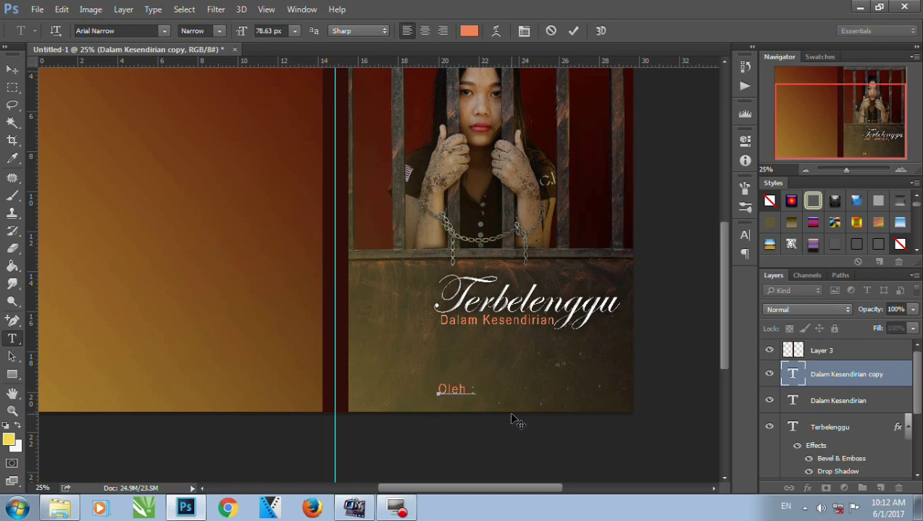
type("Lombok Galeri")
Centre the credit lines, colour them near-white fdf8f6, and commit the text.
key("ctrl+a")
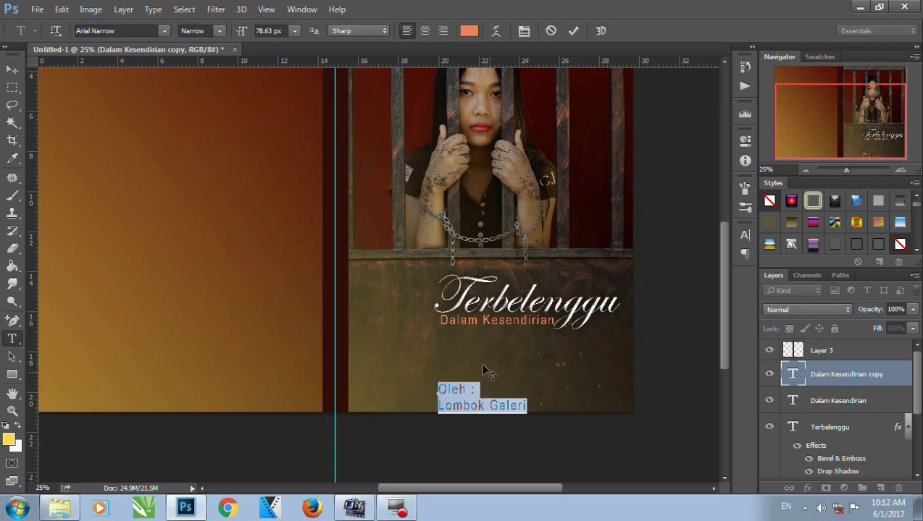
left_click(425, 30)
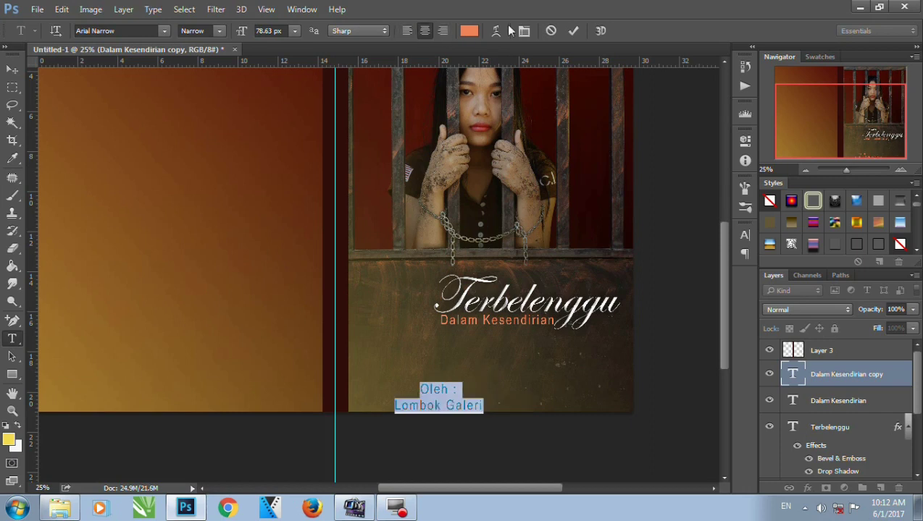
left_click(469, 30)
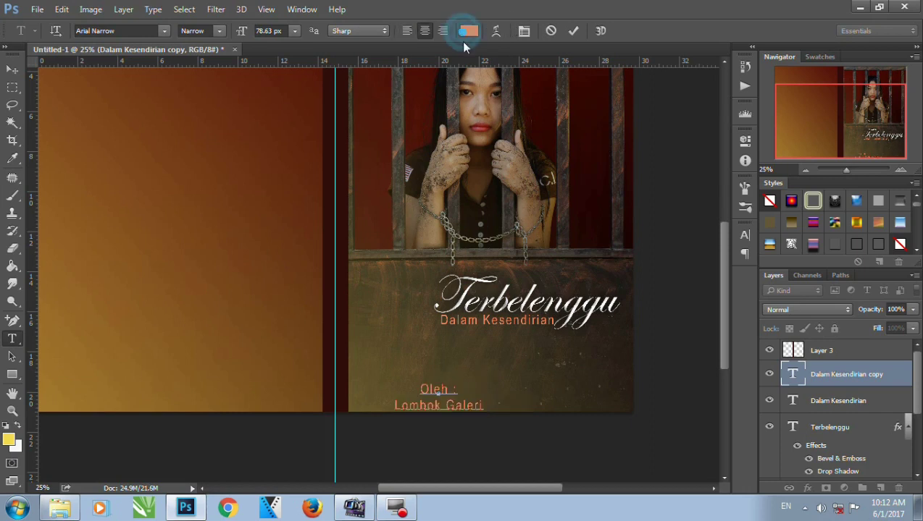
left_click(542, 95)
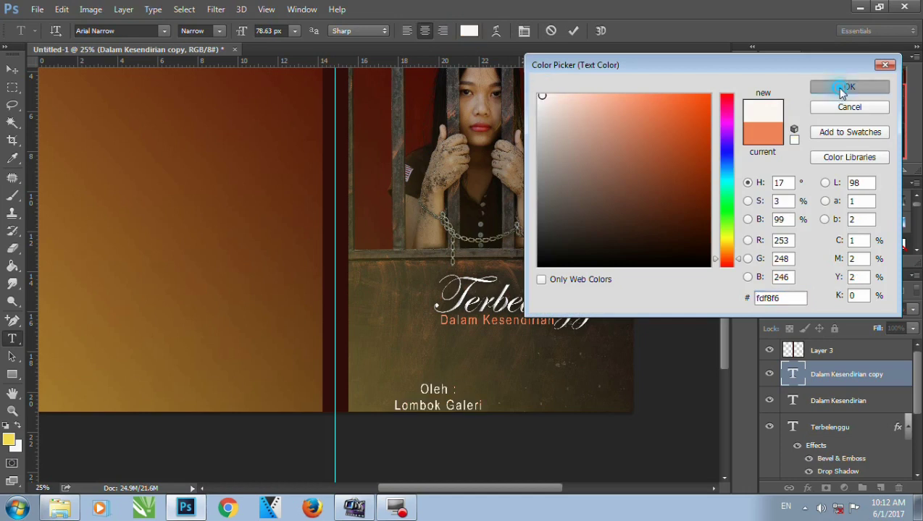
left_click(849, 86)
left_click(11, 69)
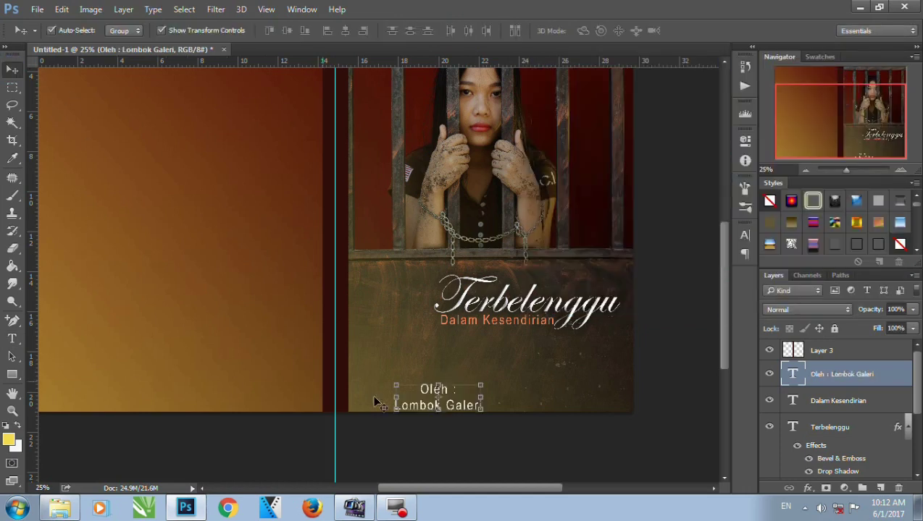
Move the 'Oleh : Lombok Galeri' credit to sit centred beneath the front-cover title.
left_click_drag(463, 410, 518, 397)
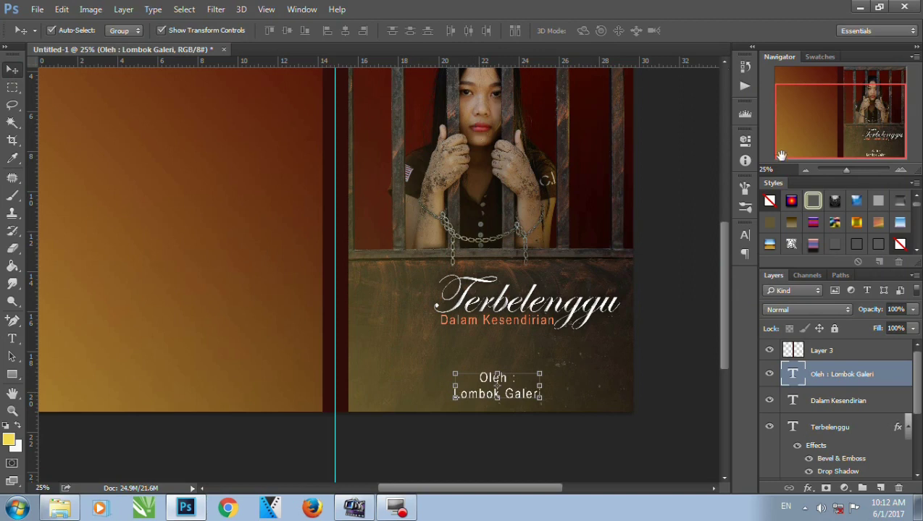
left_click(805, 171)
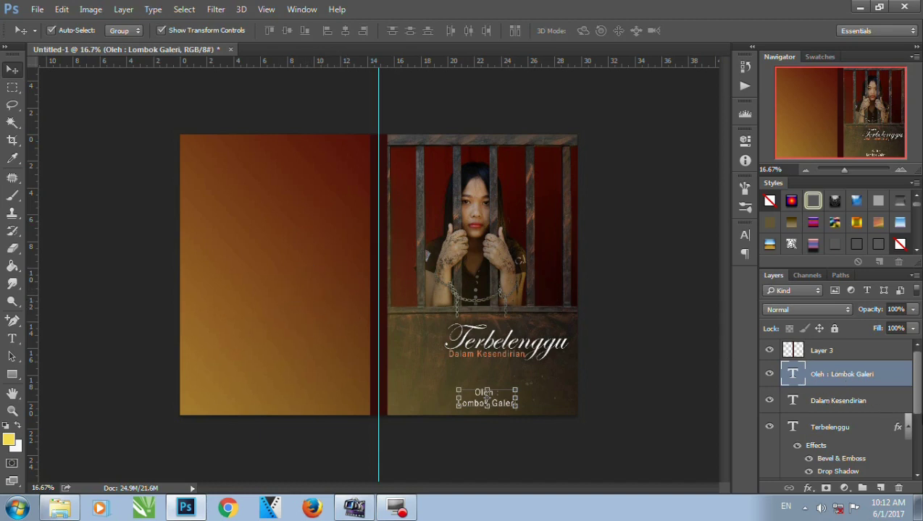
scroll(840, 406, "down", 5)
Alt-drag a copy of the jailed-girl photo, Layer 1, onto the back cover's left half.
left_click(848, 429)
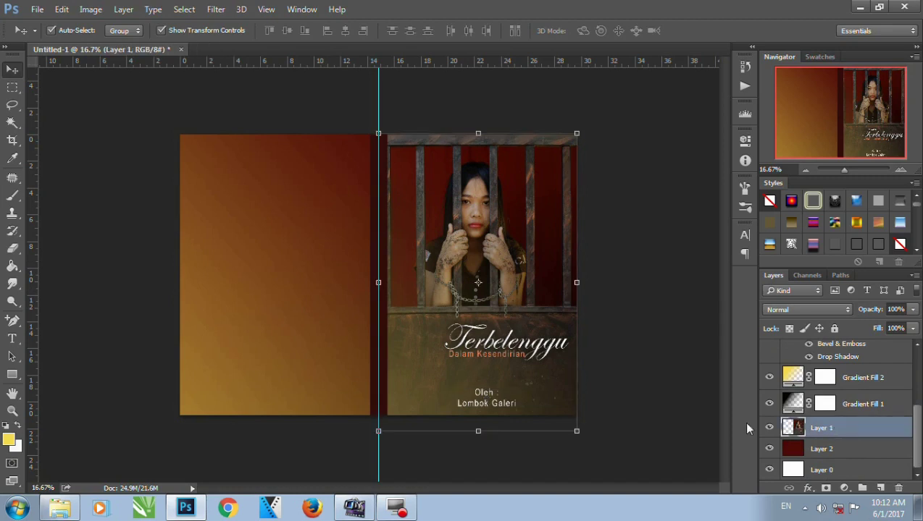
key("ctrl")
left_click(492, 214)
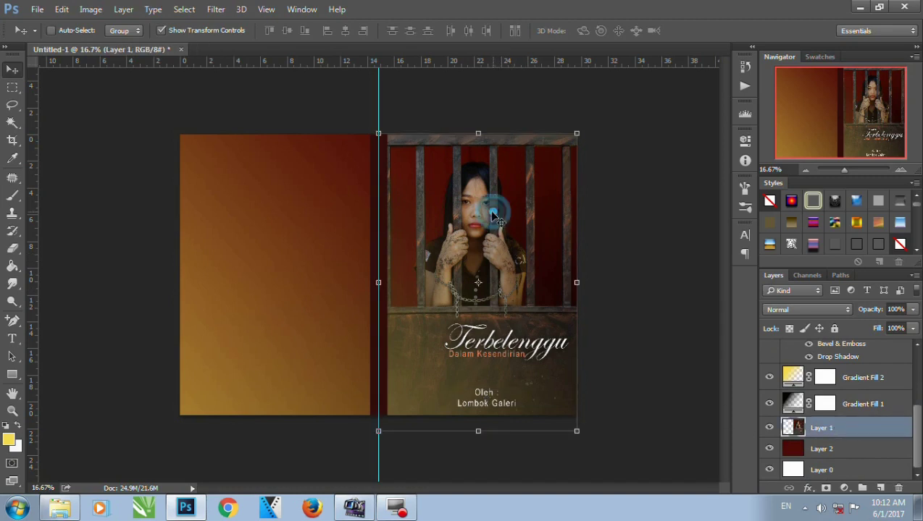
mouse_move(492, 213)
left_mouse_down()
mouse_move(330, 219)
mouse_move(474, 232)
left_mouse_up()
left_click(862, 377)
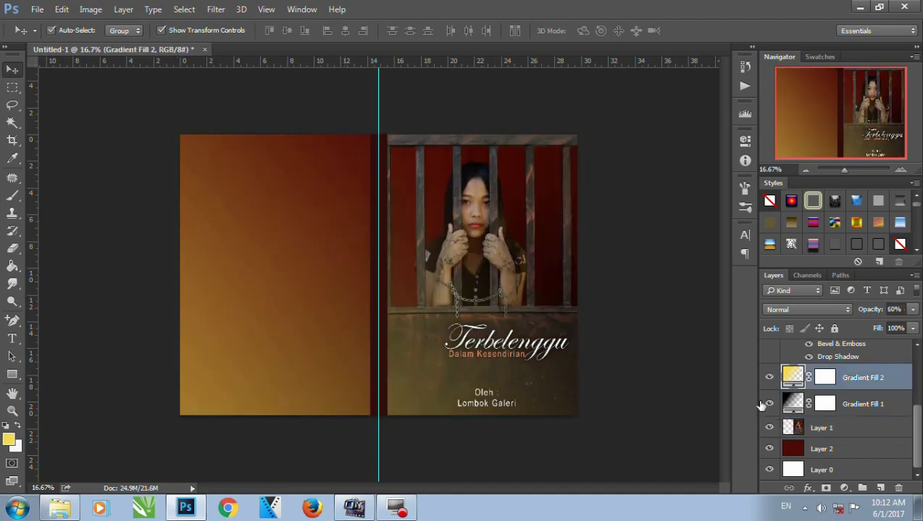
left_click(817, 428)
left_click(51, 30)
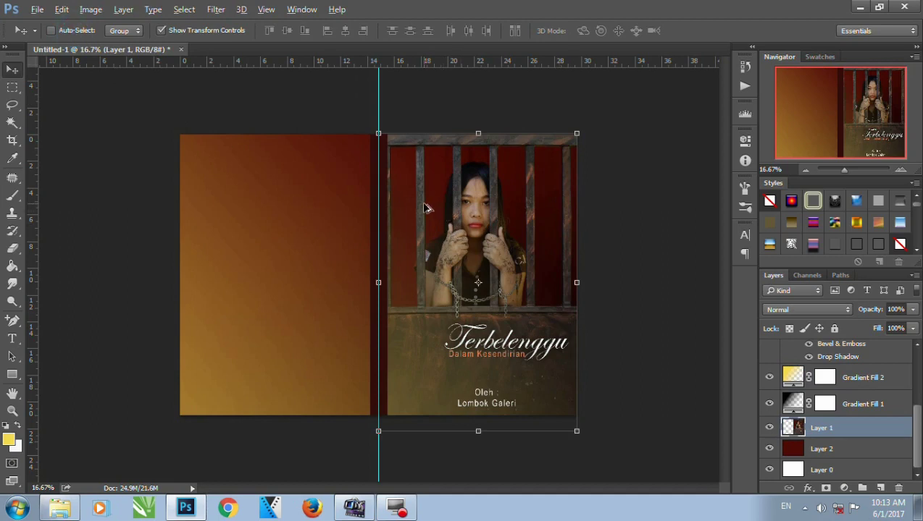
left_click_drag(426, 208, 225, 203)
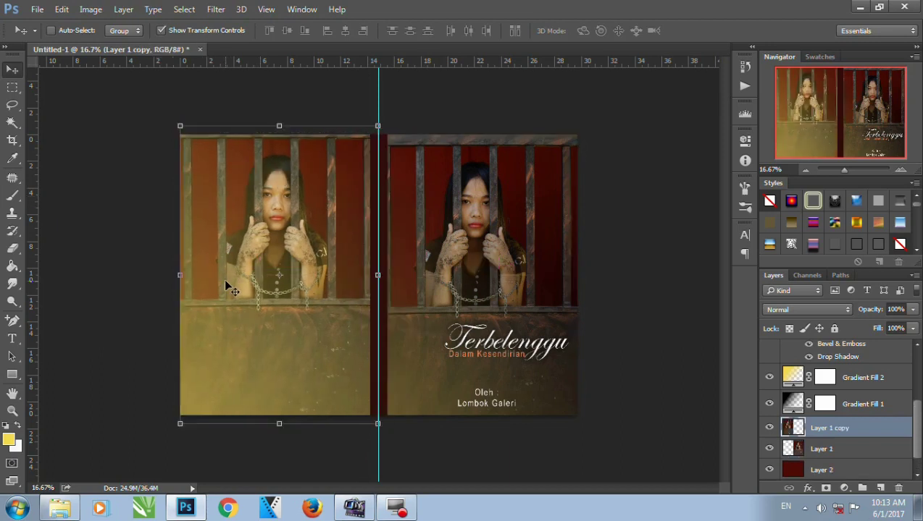
Nudge the photo copy down, trying Screen and Soft Light blends before returning to Normal.
key("Down")
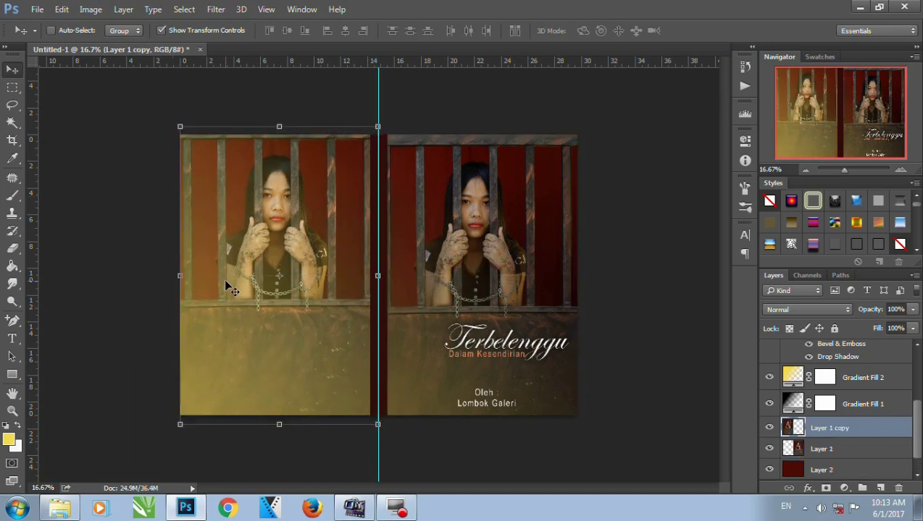
key("shift+Down")
key("shift+Down")
key("shift+Down")
key("shift+Down")
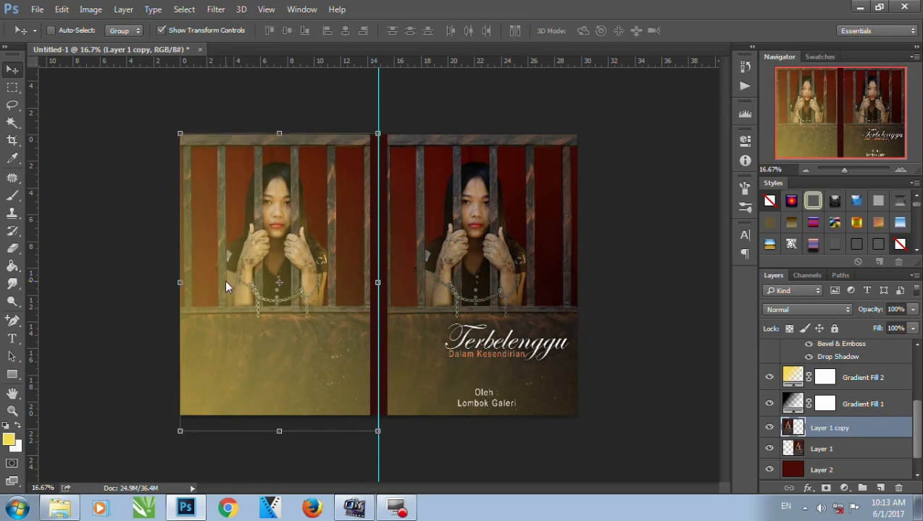
key("shift+Down")
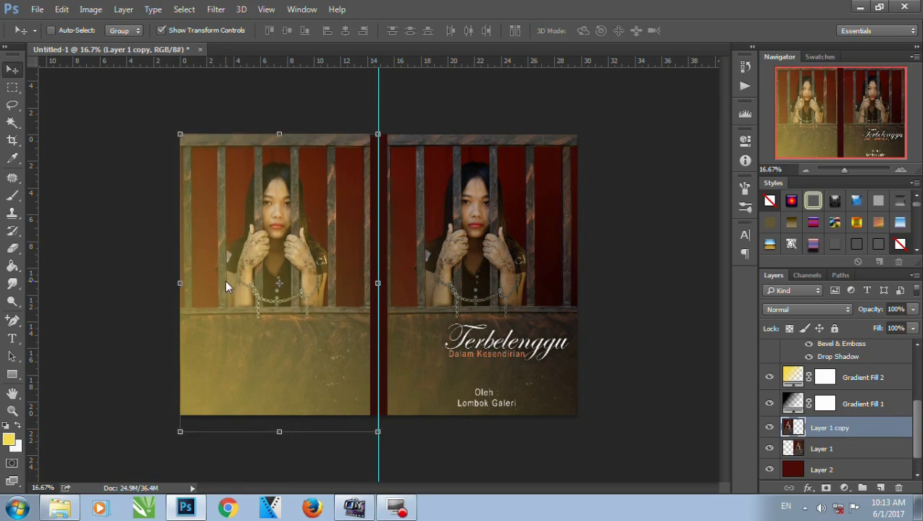
left_click(838, 310)
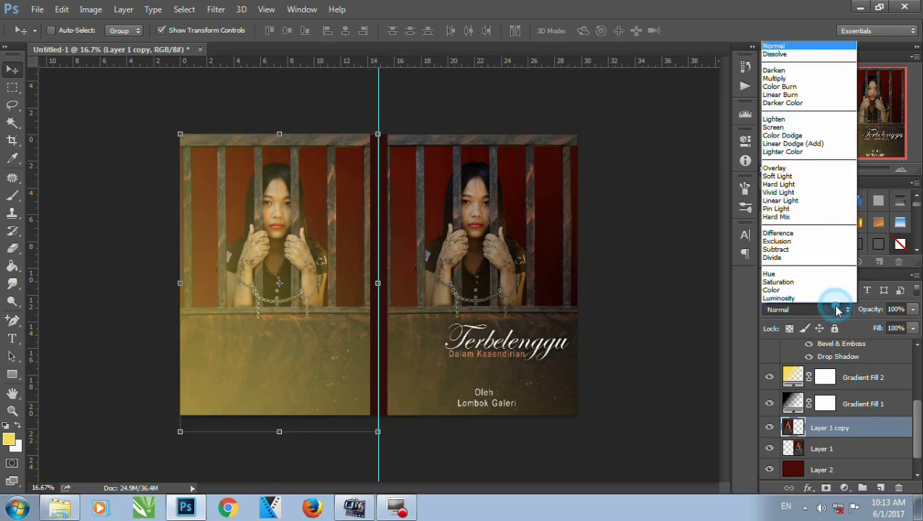
left_click(804, 127)
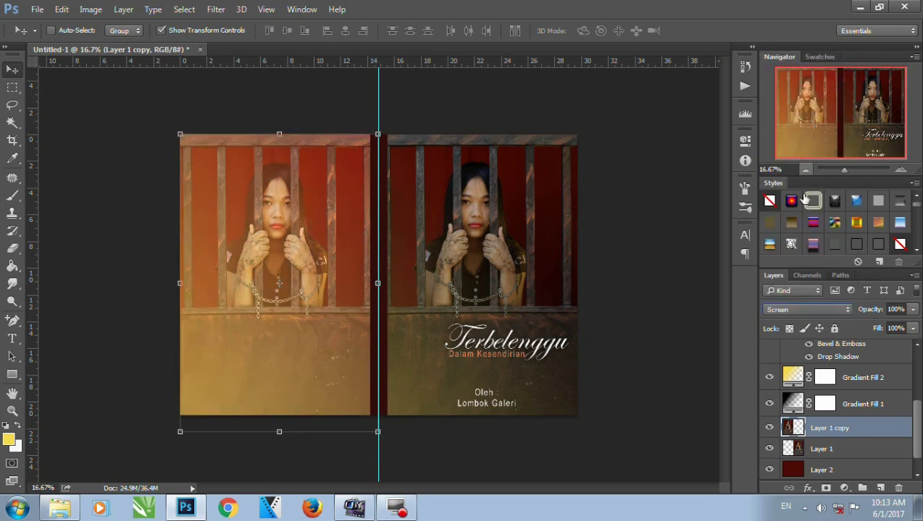
left_click(829, 310)
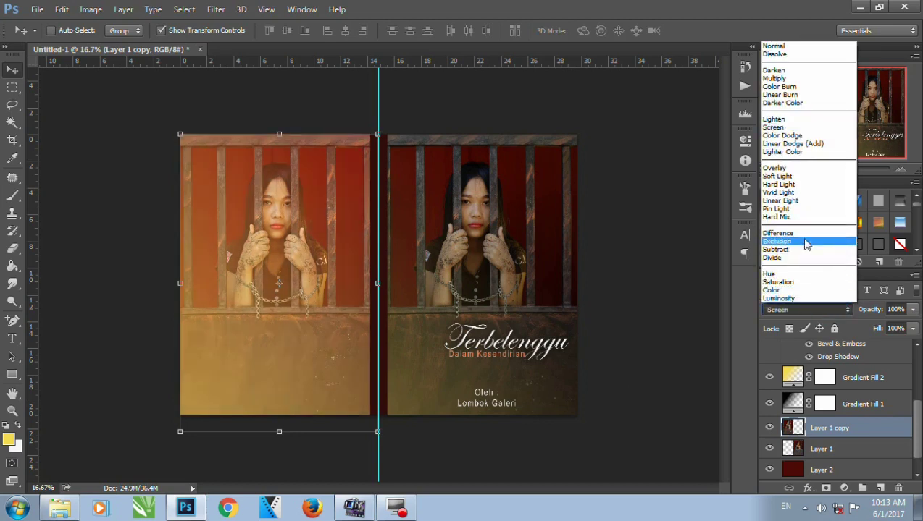
left_click(779, 176)
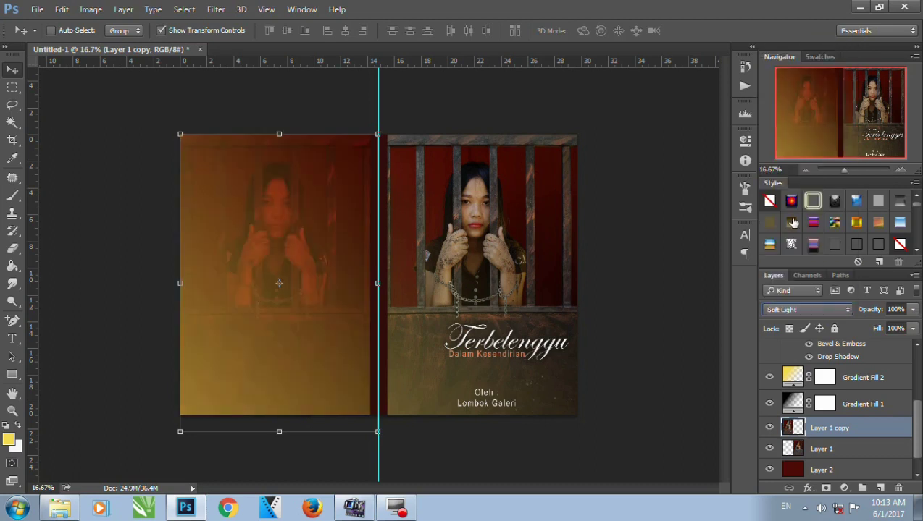
left_click(828, 310)
left_click(790, 26)
Lower Layer 1 copy's opacity to 21%.
left_click(911, 310)
left_click_drag(907, 327, 902, 328)
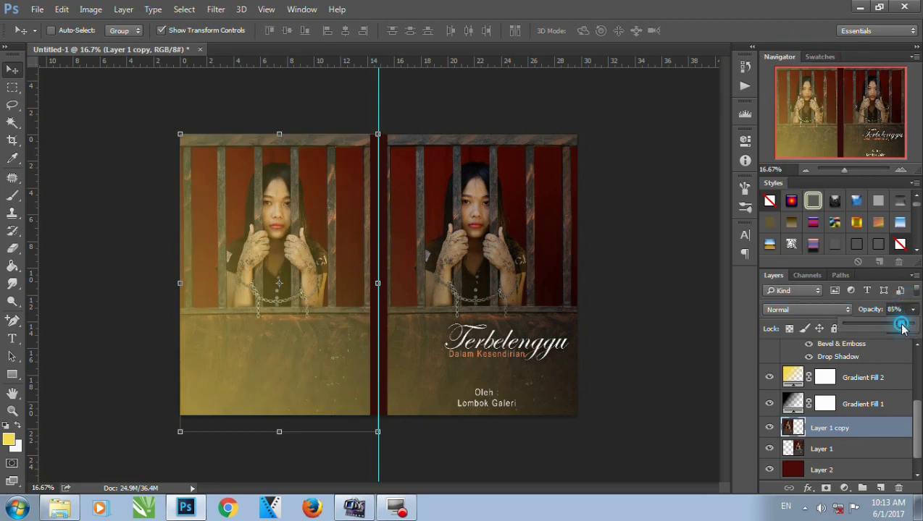
left_click_drag(902, 328, 858, 331)
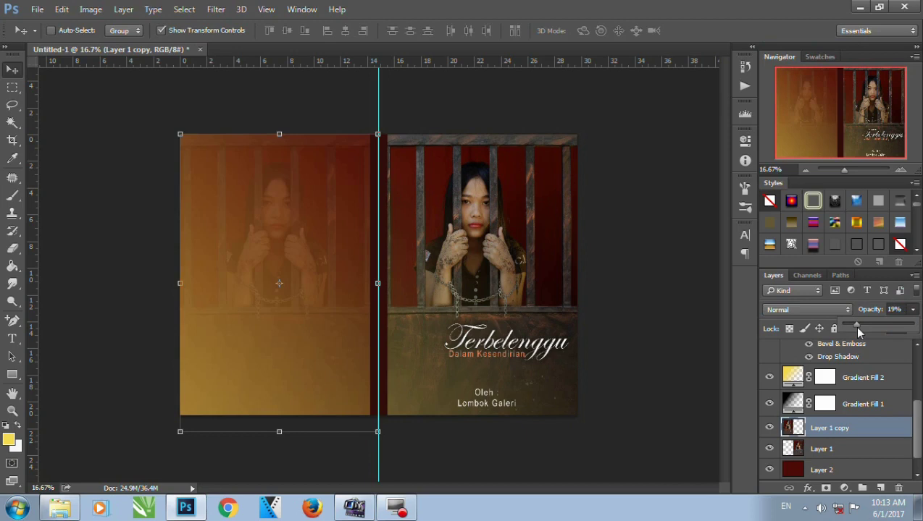
left_click_drag(857, 326, 860, 326)
left_click(900, 169)
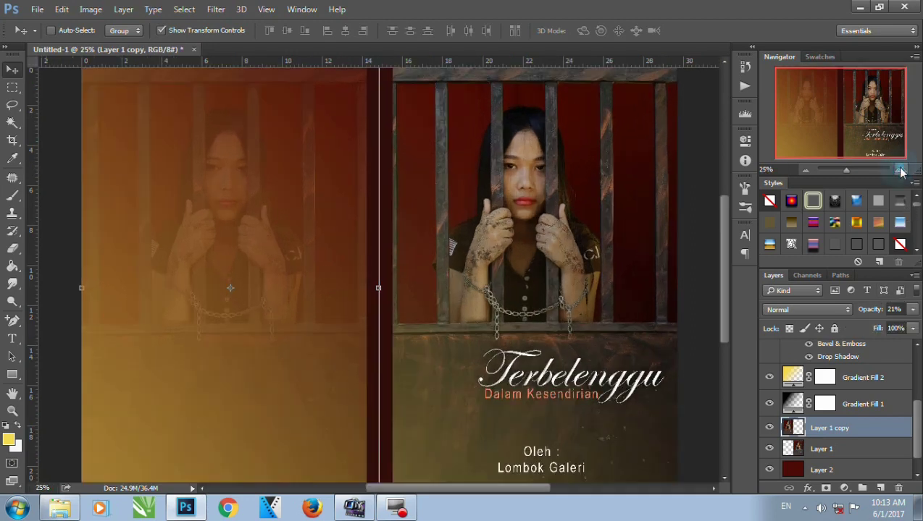
left_click(804, 169)
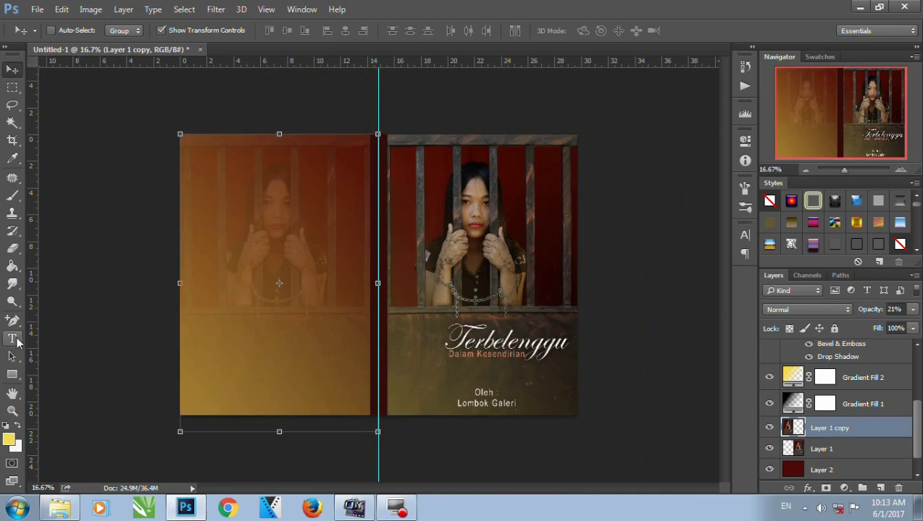
Add the 'Terbelenggu Dalam Kesendirian' title text on the back cover.
left_click(12, 339)
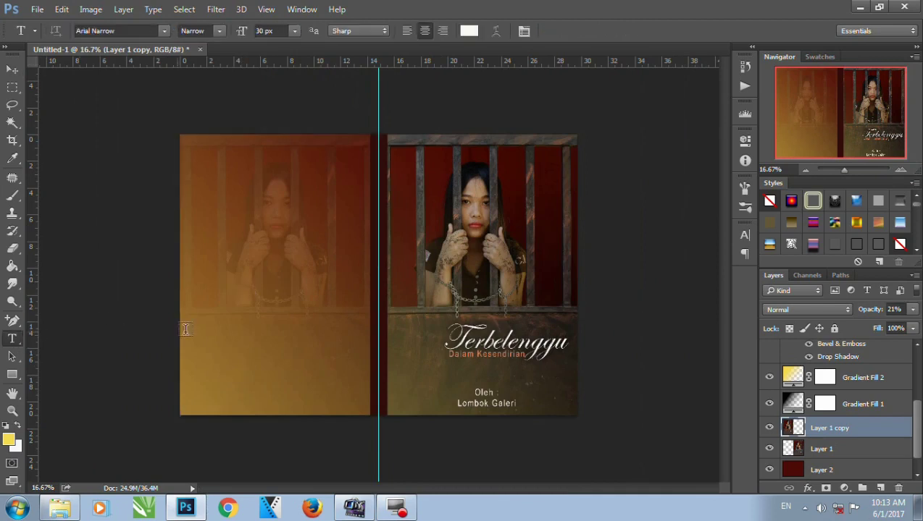
left_click(227, 361)
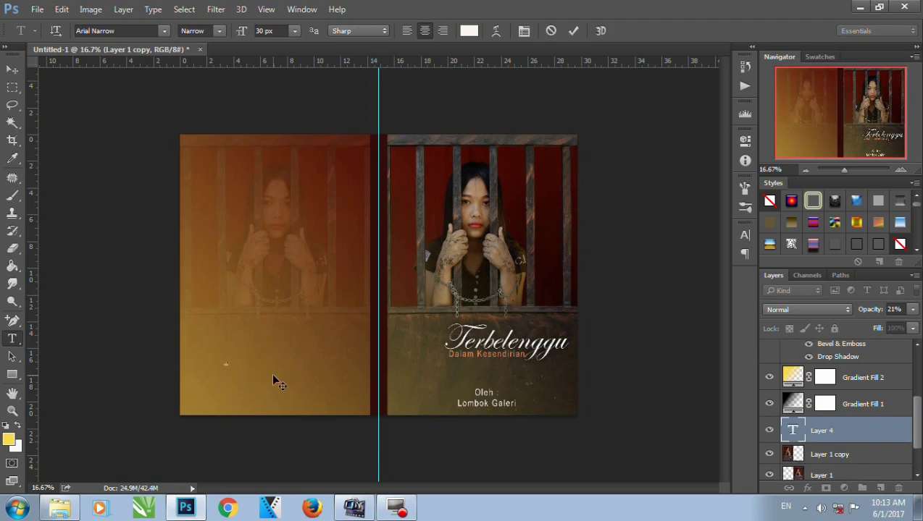
type("aab")
type("ab")
left_click(11, 68)
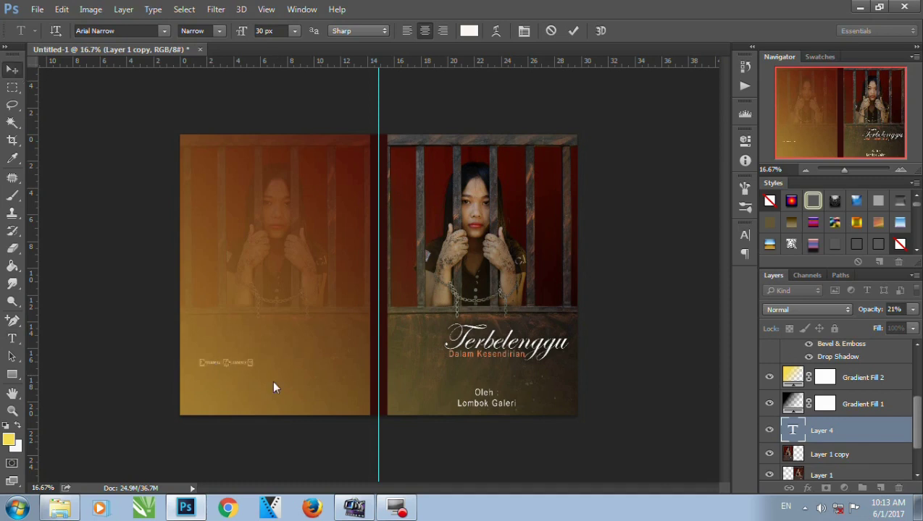
Stretch the title text wider, to about 246%.
left_click(255, 362)
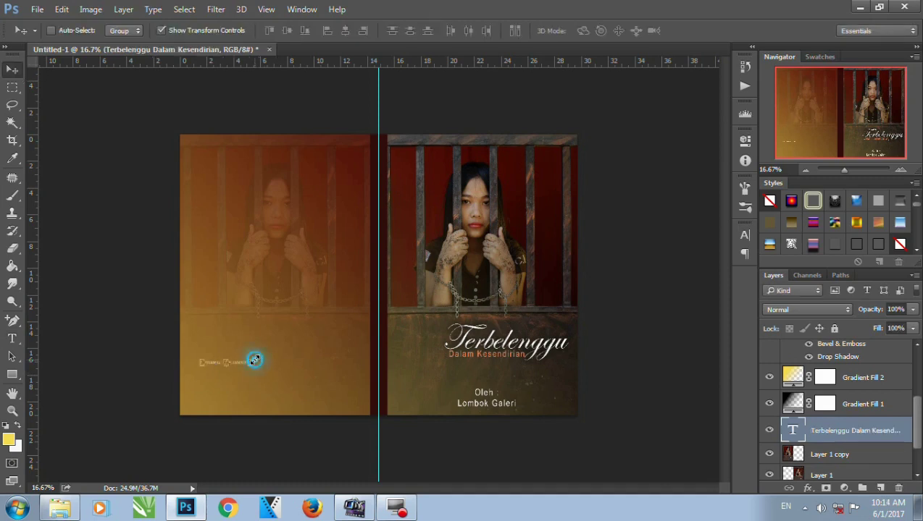
left_click_drag(306, 346, 307, 345)
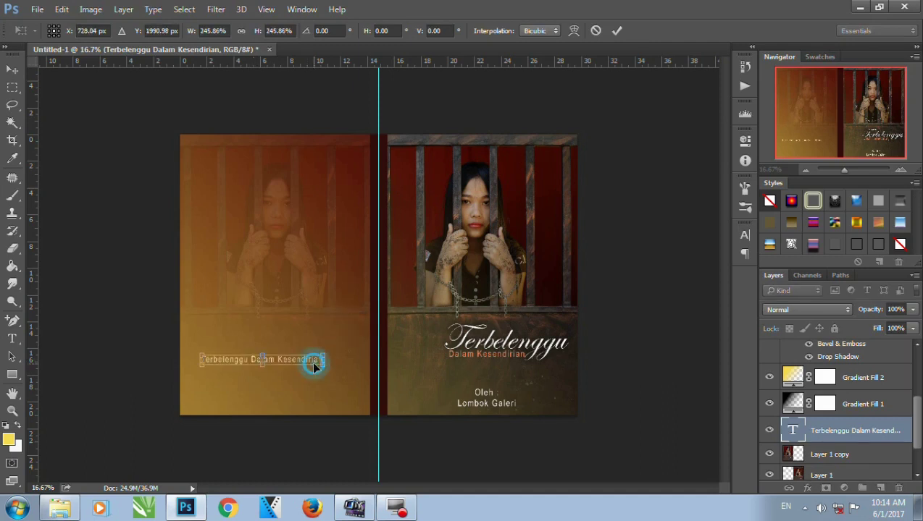
key("Return")
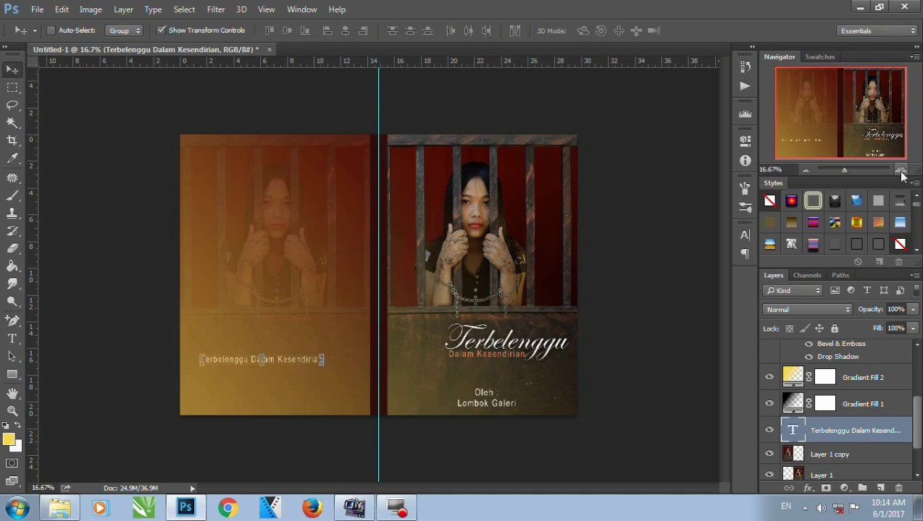
left_click(901, 172)
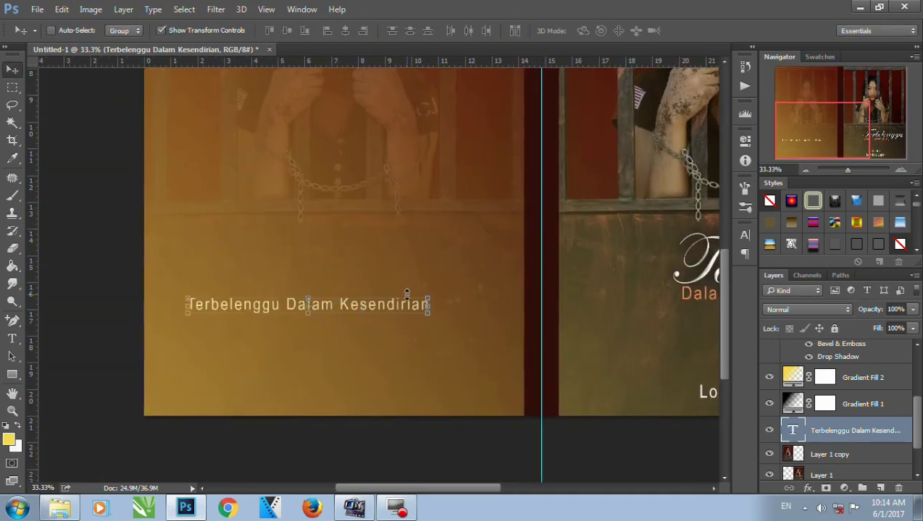
Rotate the title text 90° counter-clockwise so it runs vertically.
key("ctrl+t")
right_click(406, 305)
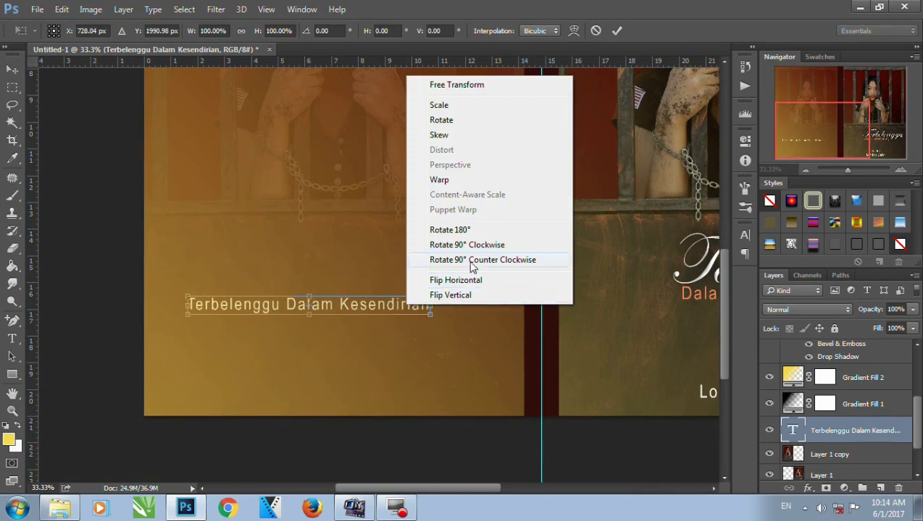
left_click(470, 262)
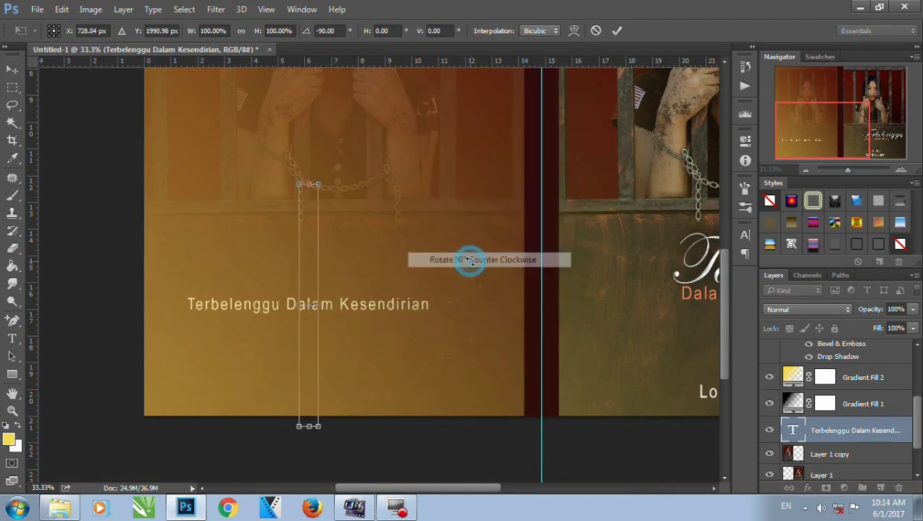
double_click(310, 259)
Move the vertical title onto the dark spine strip and nudge it left.
left_click(805, 169)
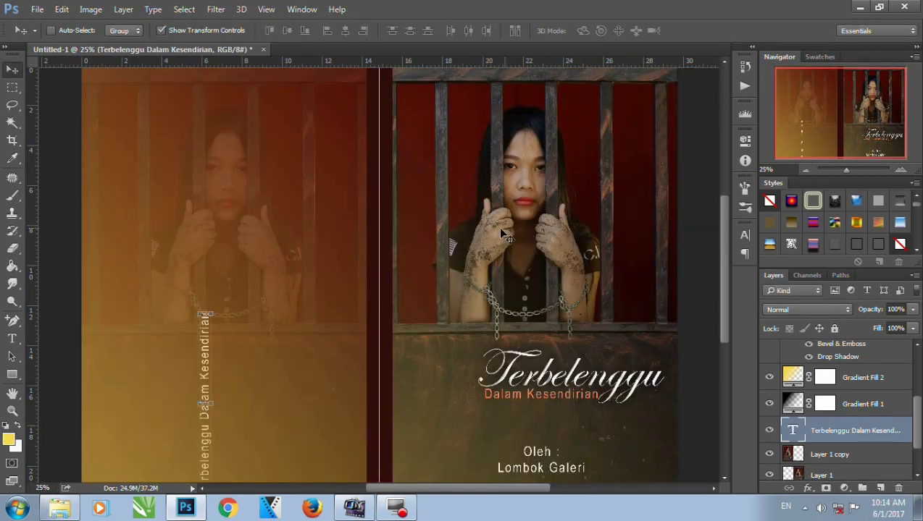
left_click_drag(205, 351, 387, 291)
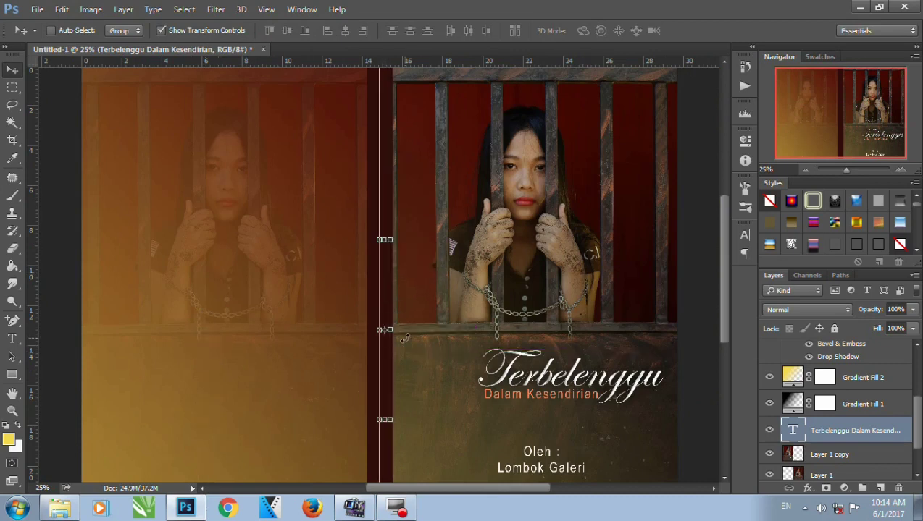
key("Left")
key("Left")
key("Left")
key("Left")
key("Left")
key("Left")
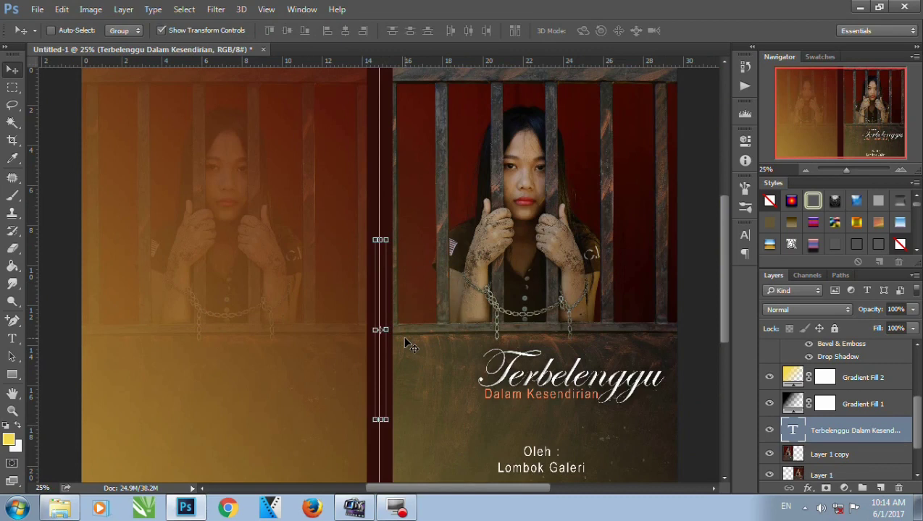
key("Left")
key("Left")
key("ctrl")
Raise the title layer to the top of the layer stack.
key("ctrl+bracketright")
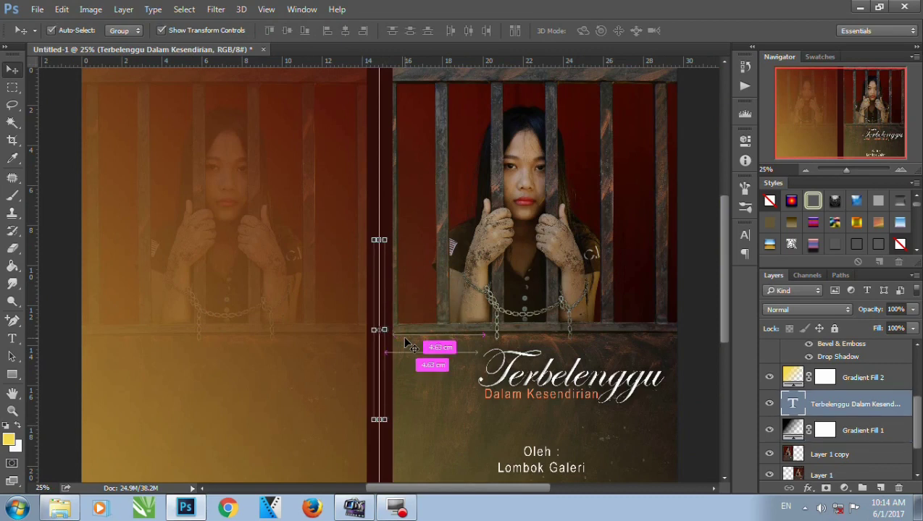
key("ctrl+bracketright")
key("ctrl+bracketright")
key("ctrl+bracketright")
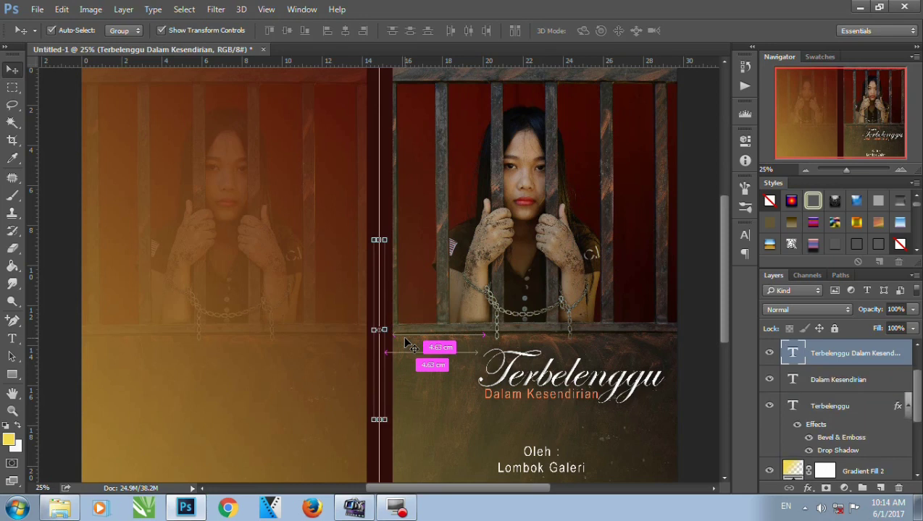
key("ctrl+bracketright")
key("ctrl+bracketright")
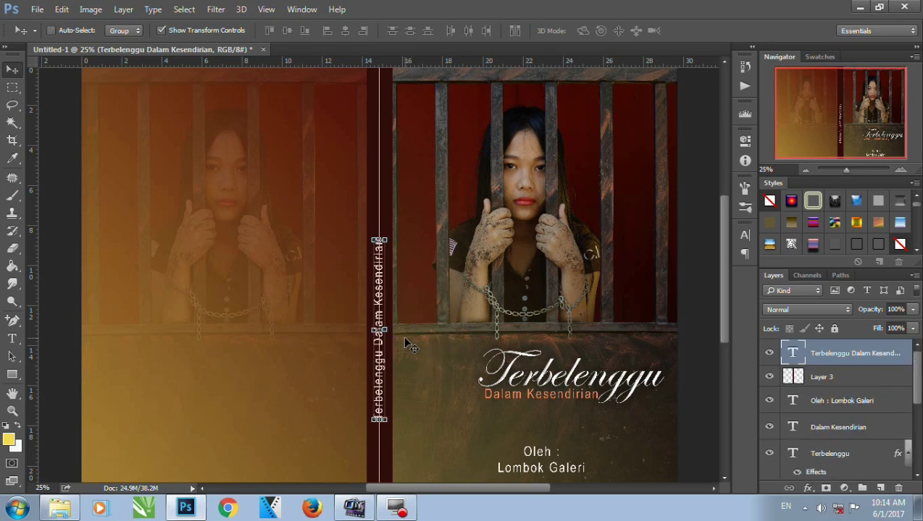
left_click(806, 169)
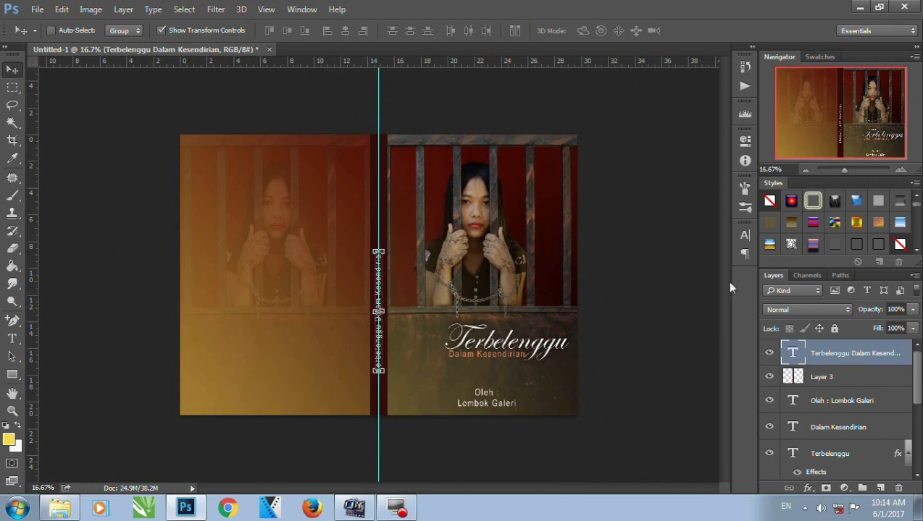
Select Layer 1 copy and drop its opacity from 21% to 17%.
scroll(857, 422, "down", 3)
left_click(846, 456)
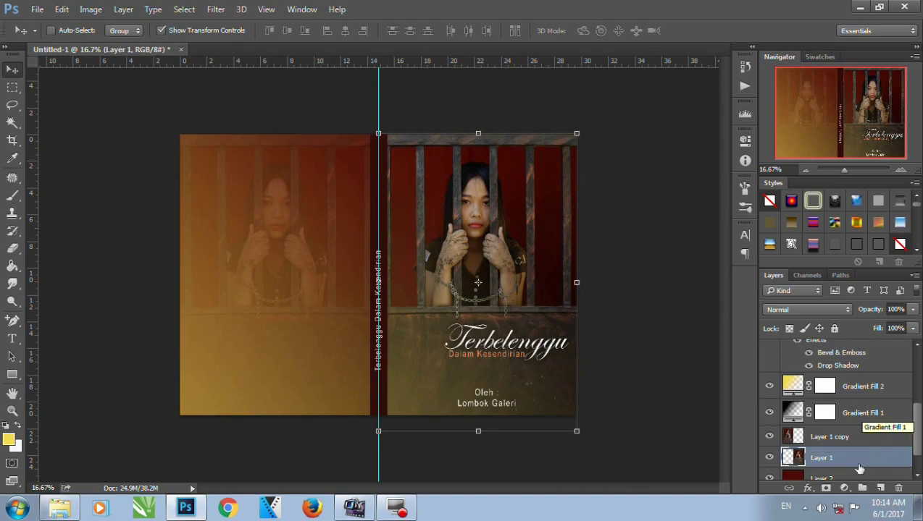
left_click(842, 438)
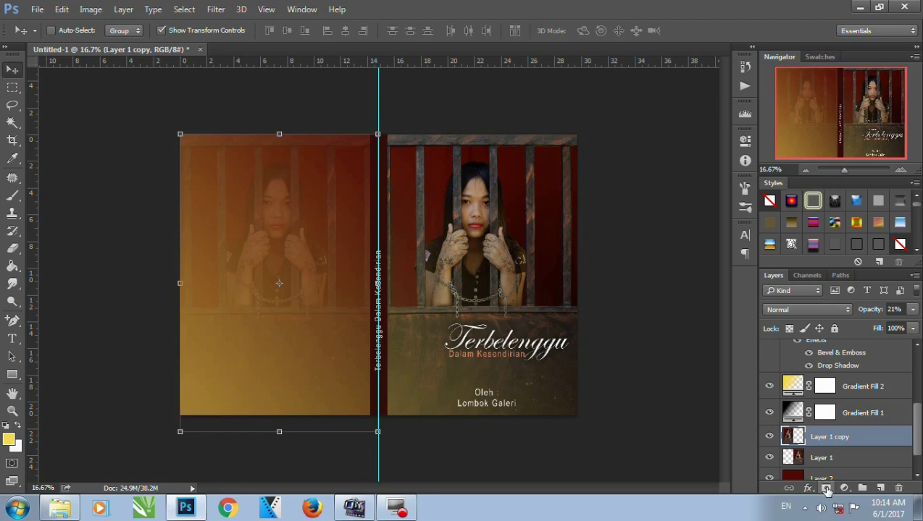
left_click(913, 309)
left_click_drag(859, 325, 855, 325)
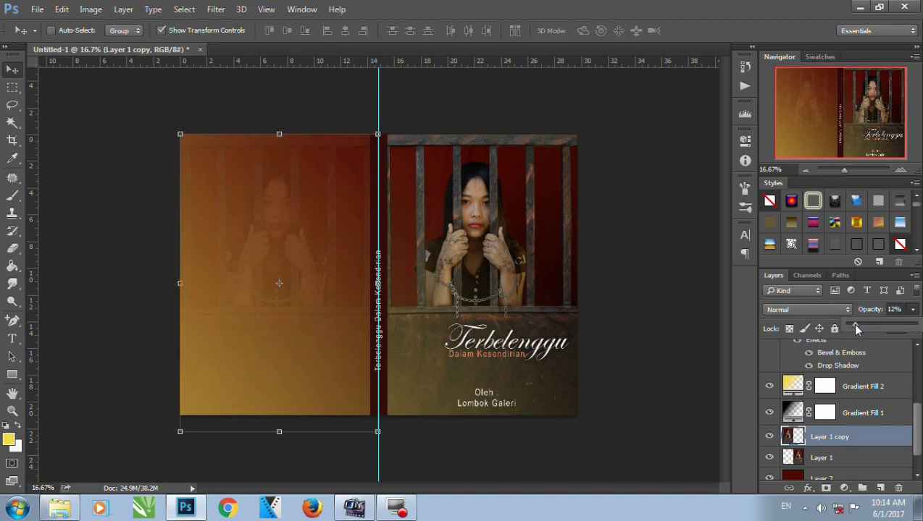
left_click(900, 171)
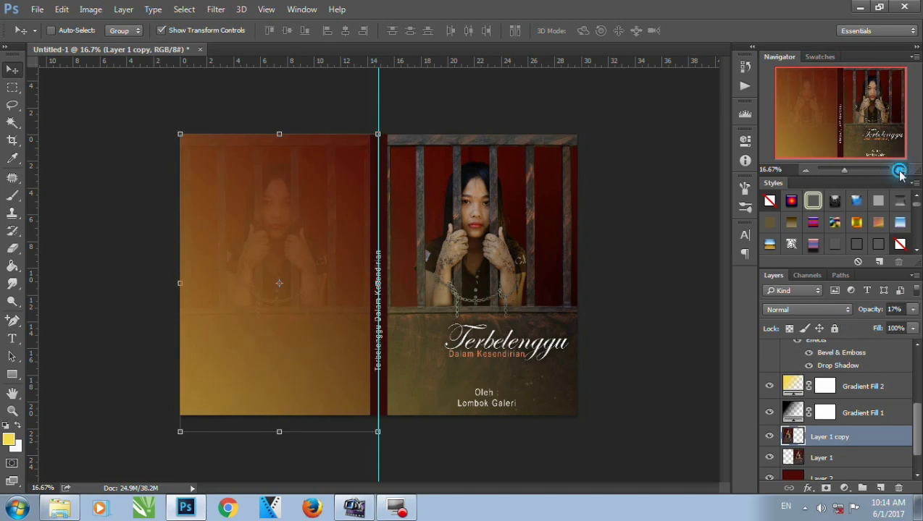
left_click_drag(484, 365, 520, 279)
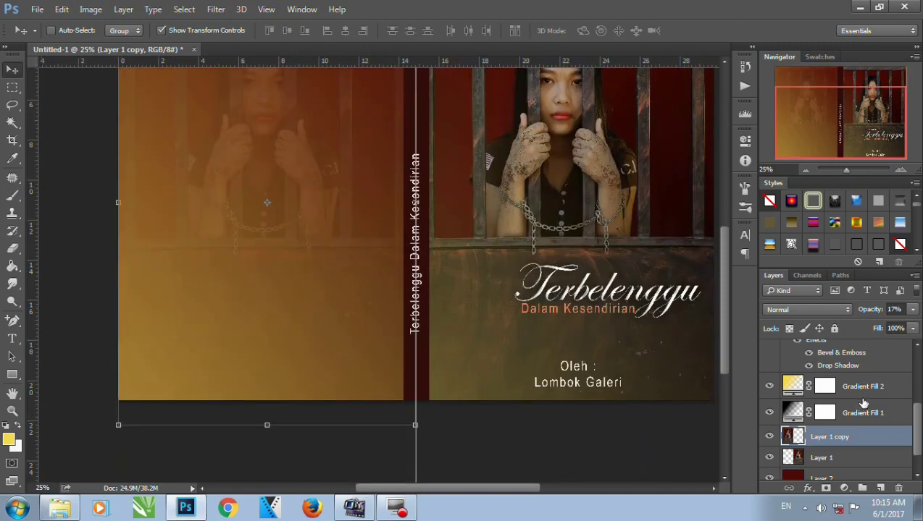
Select the 'Oleh : Lombok Galeri' layer and Alt-drag a copy onto the lower back cover.
scroll(866, 403, "up", 2)
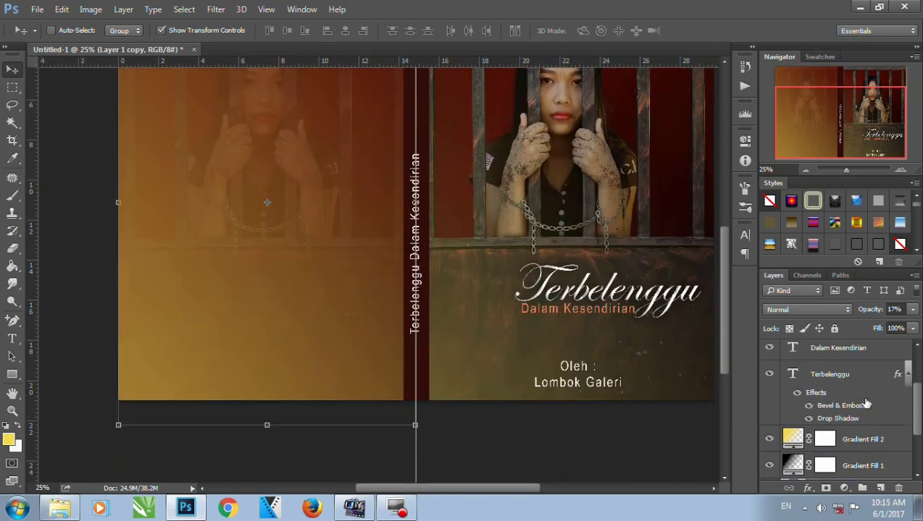
left_click(836, 353)
scroll(861, 391, "up", 2)
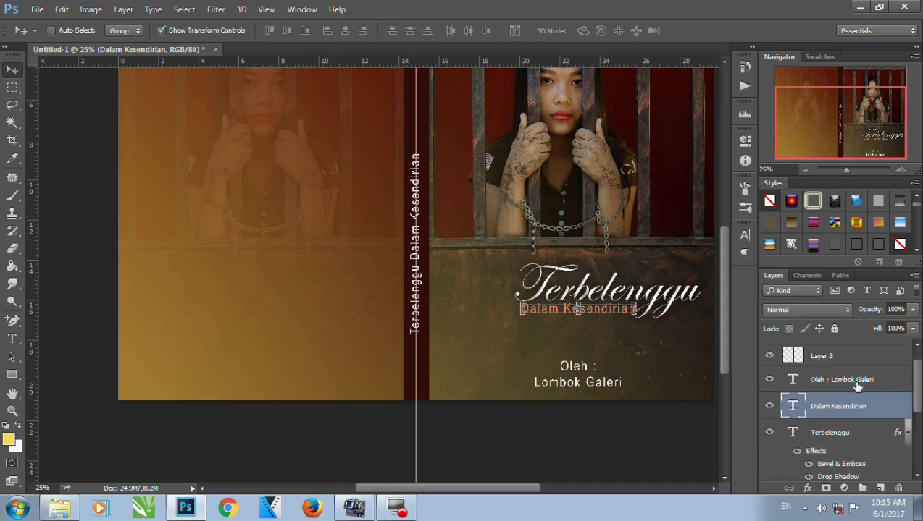
scroll(851, 395, "up", 1)
left_click(848, 401)
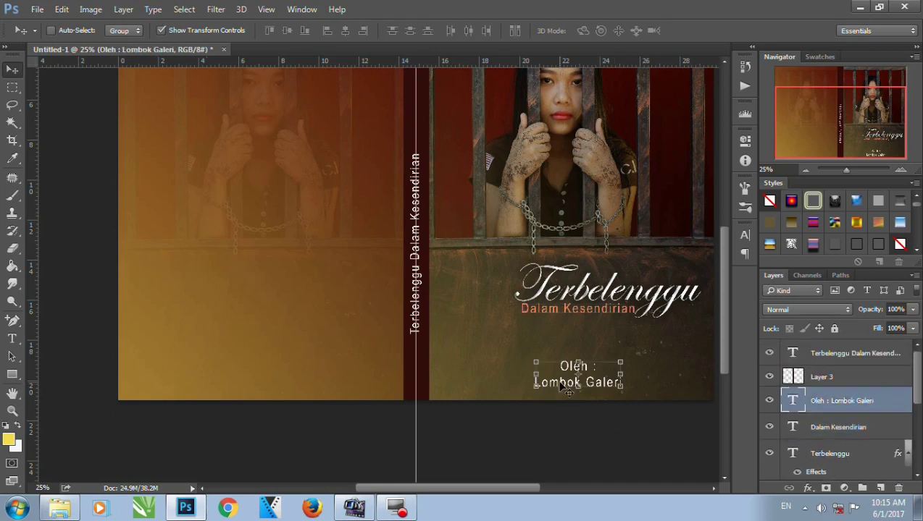
left_click_drag(560, 383, 559, 381)
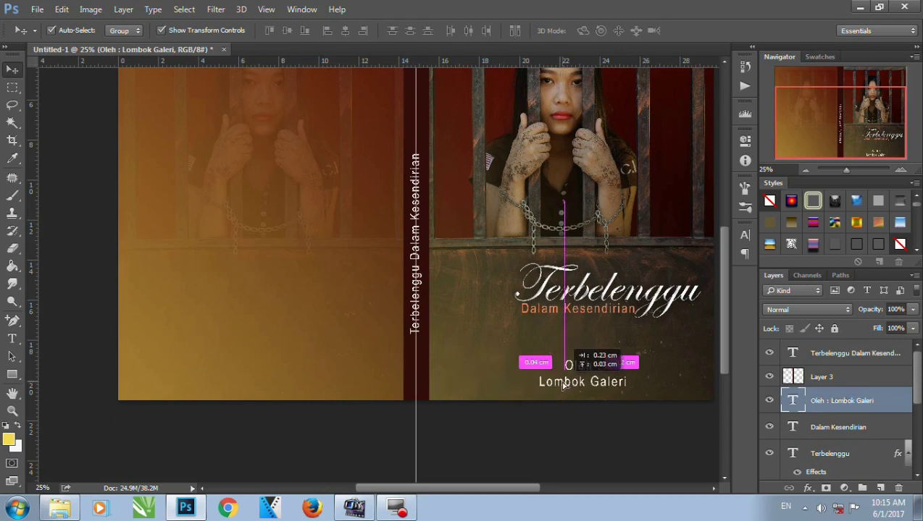
left_click_drag(561, 384, 239, 377)
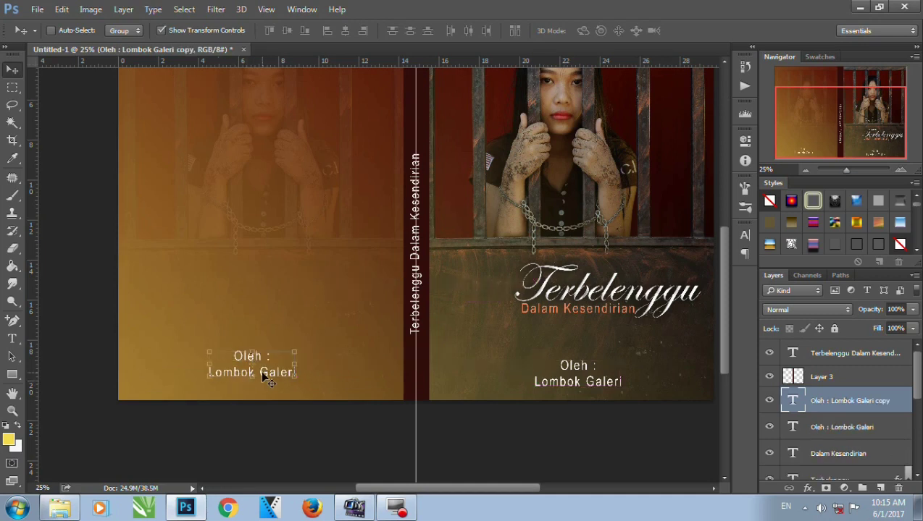
Change the copied credit's wording to 'Diterbitkan Oleh : Lombok Galeri'.
key("t")
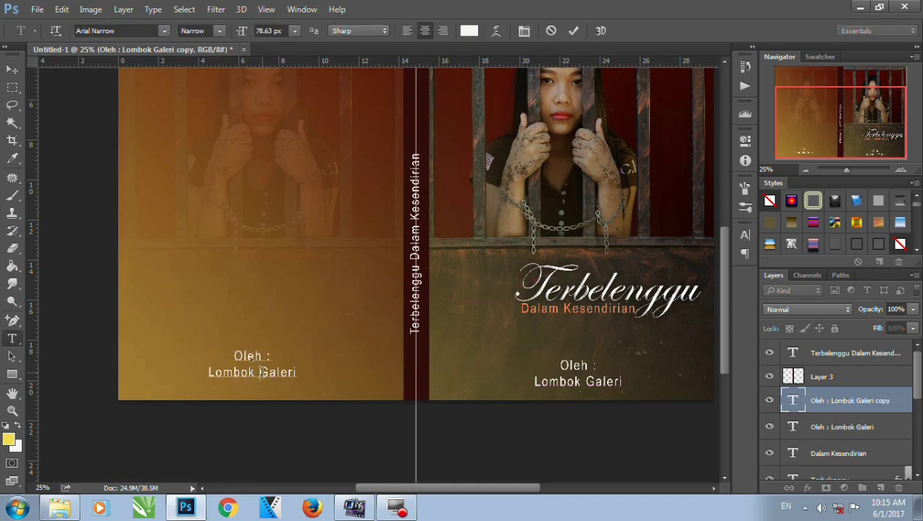
left_click(261, 372)
key("ctrl+a")
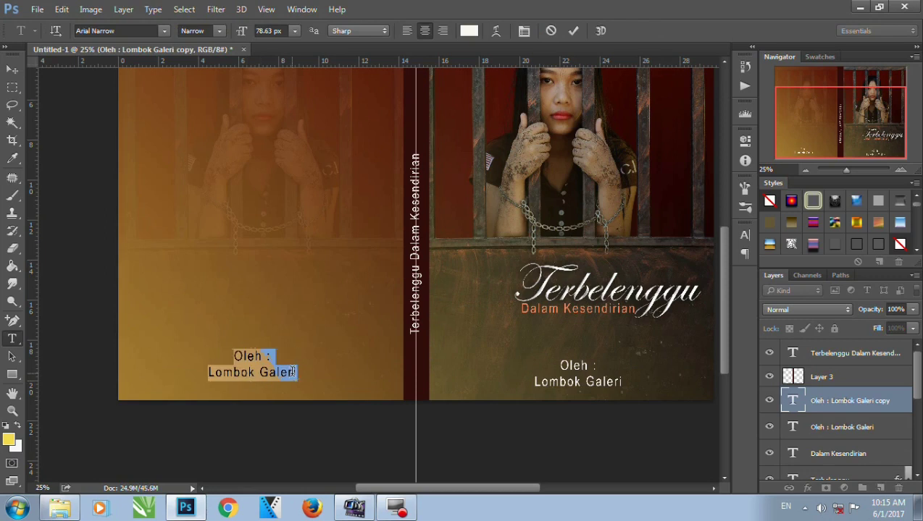
key("BackSpace")
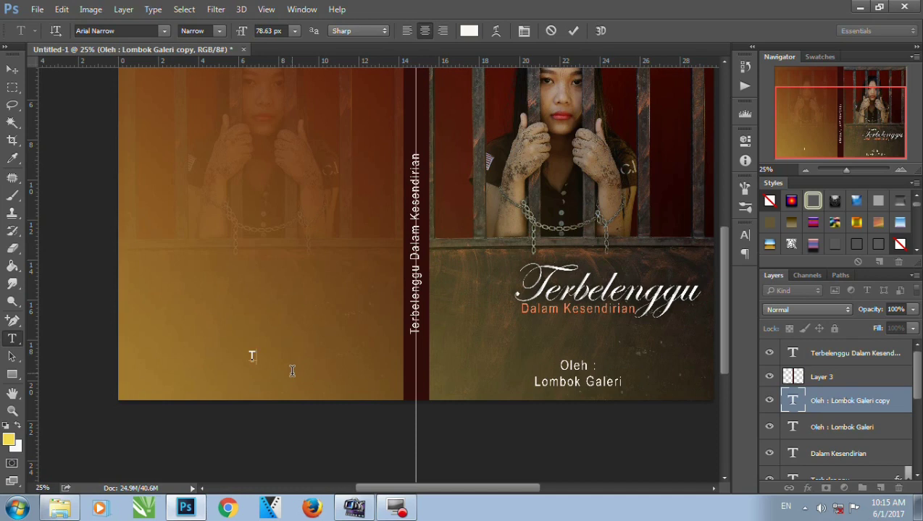
type("Diterbitkan Oleh ")
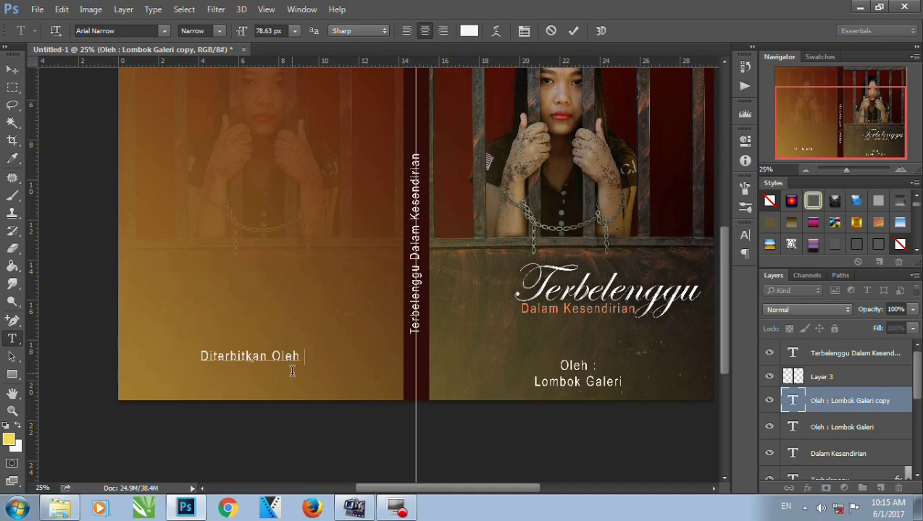
type(":")
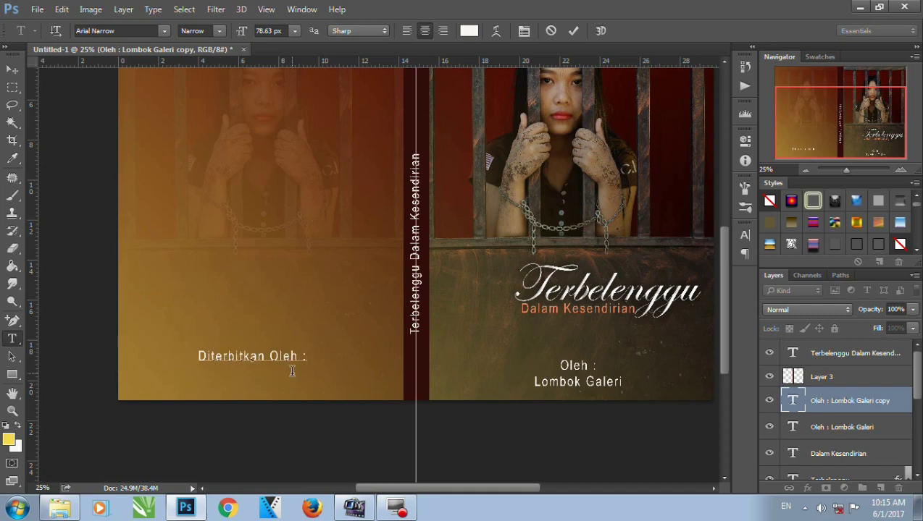
type(" Lombok Galeri")
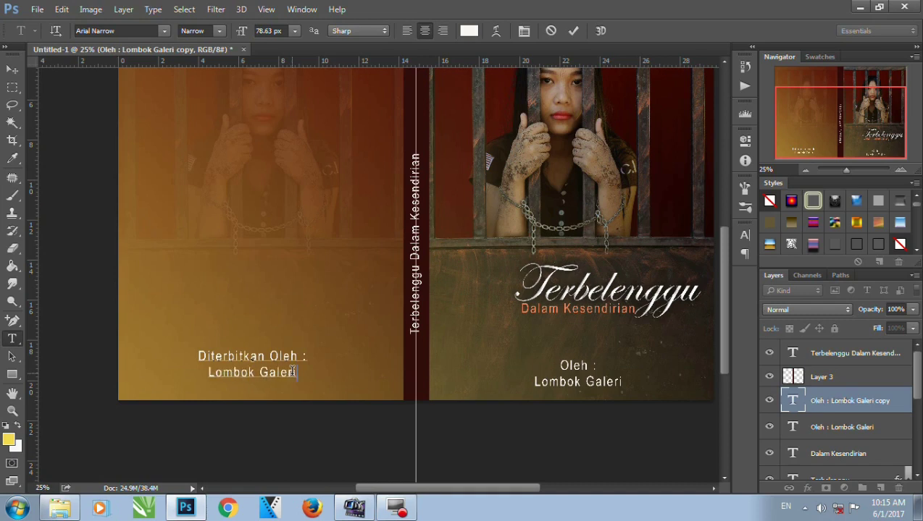
left_click(14, 66)
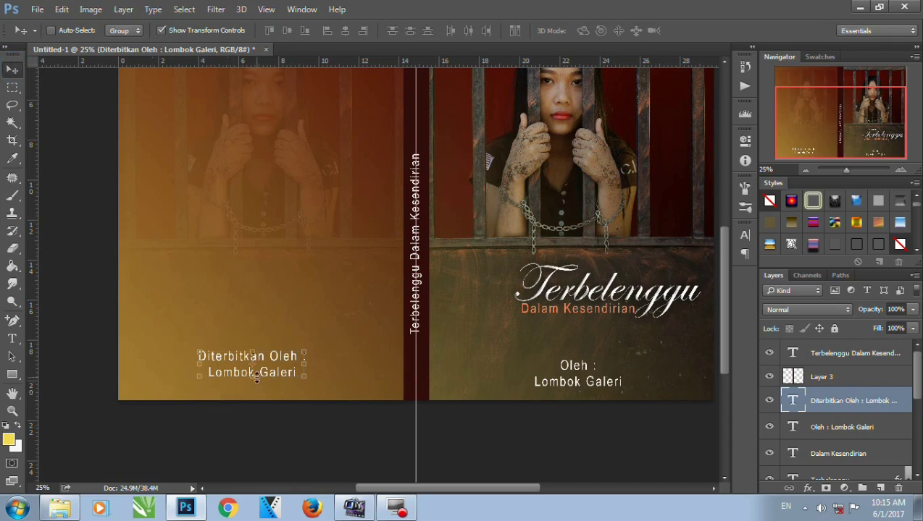
Reposition the publisher credit on the lower back cover.
left_click_drag(274, 327, 286, 326)
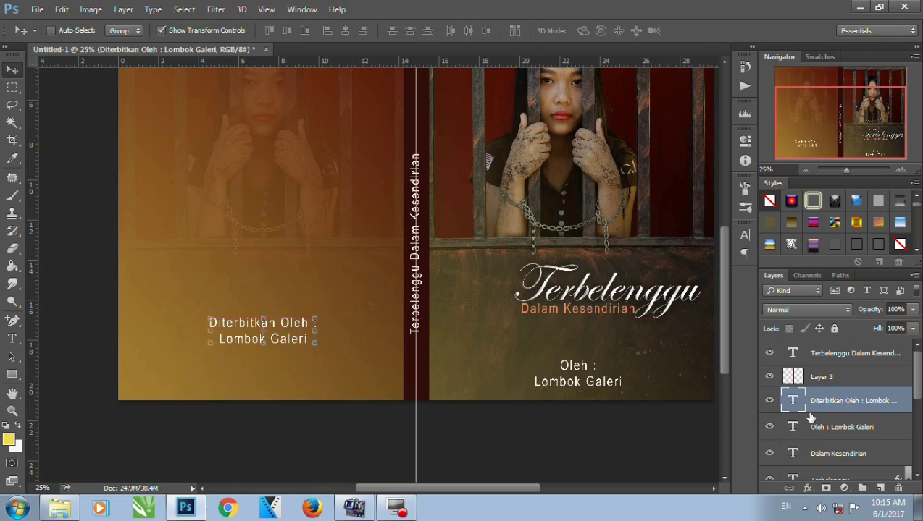
scroll(808, 416, "down", 3)
scroll(825, 430, "down", 1)
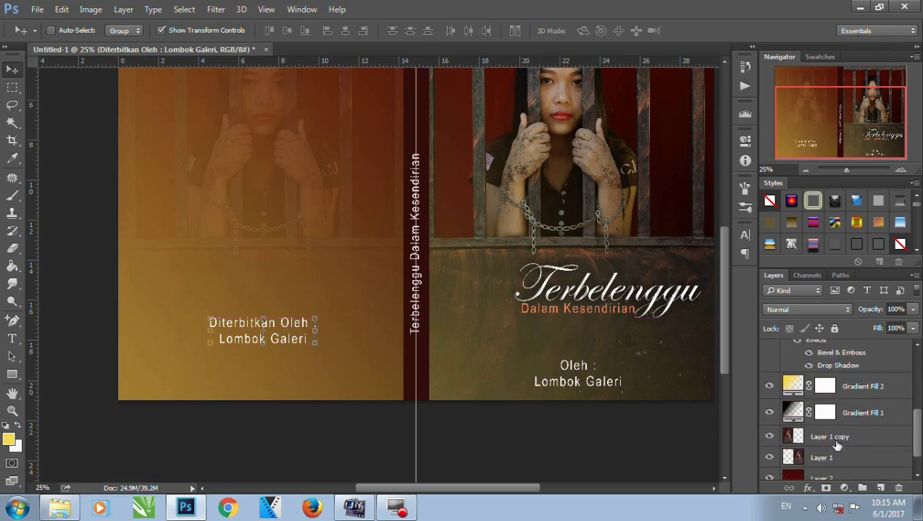
Marquee a band around the publisher text and add a new empty layer.
left_click(824, 458)
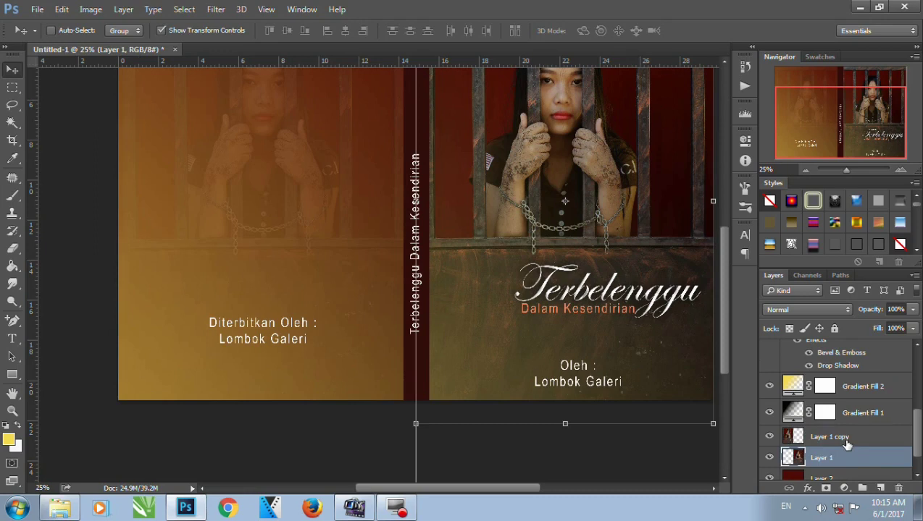
left_click(13, 88)
mouse_move(113, 305)
left_mouse_down()
mouse_move(395, 362)
mouse_move(406, 354)
left_mouse_up()
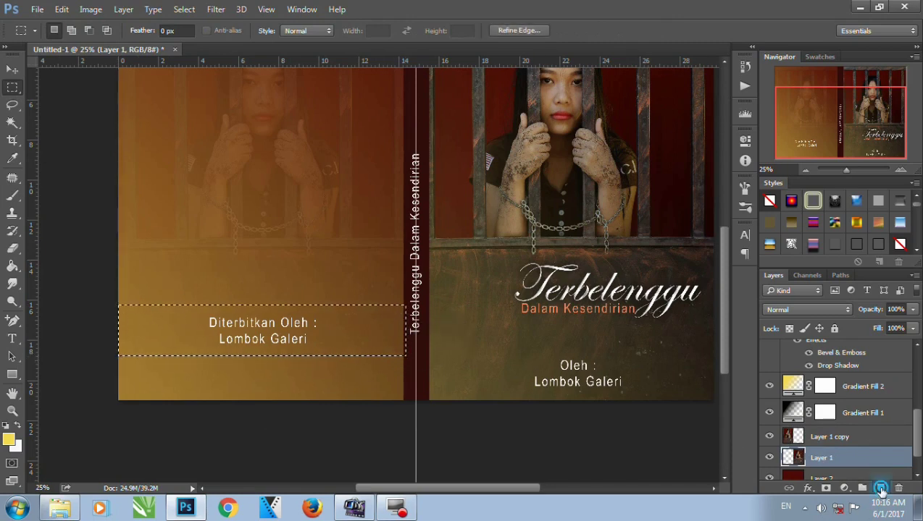
left_click(880, 490)
Fill the band with the spine's dark red using the Paint Bucket.
left_click(8, 438)
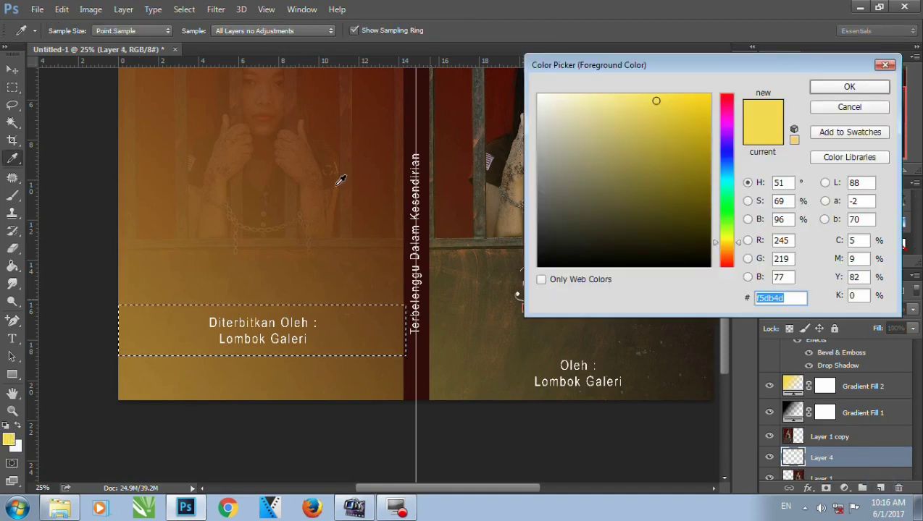
left_click(415, 138)
key("Return")
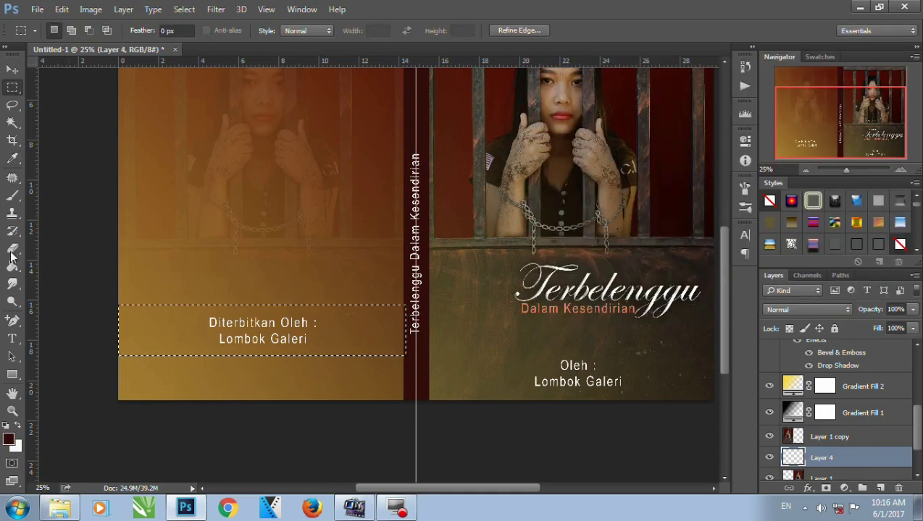
left_click(11, 266)
left_click(197, 338)
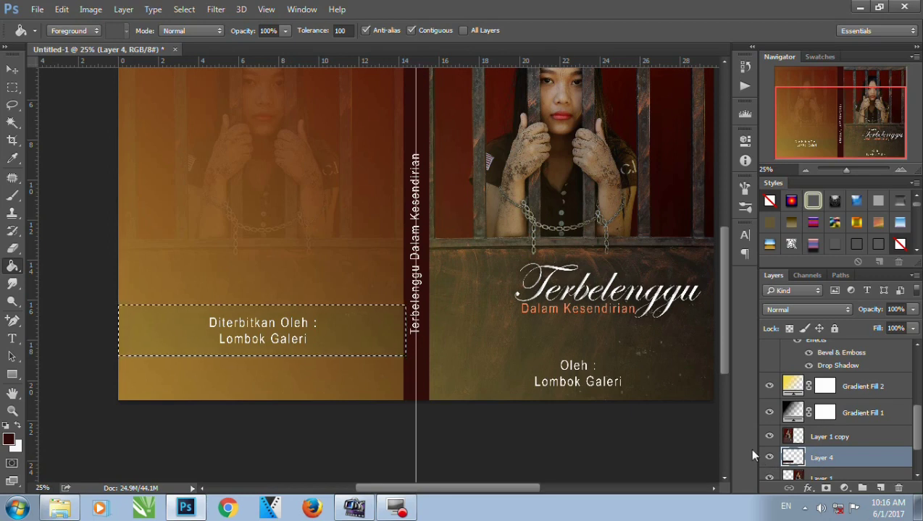
Move the red band layer above Gradient Fill 2 so it shows.
key("v")
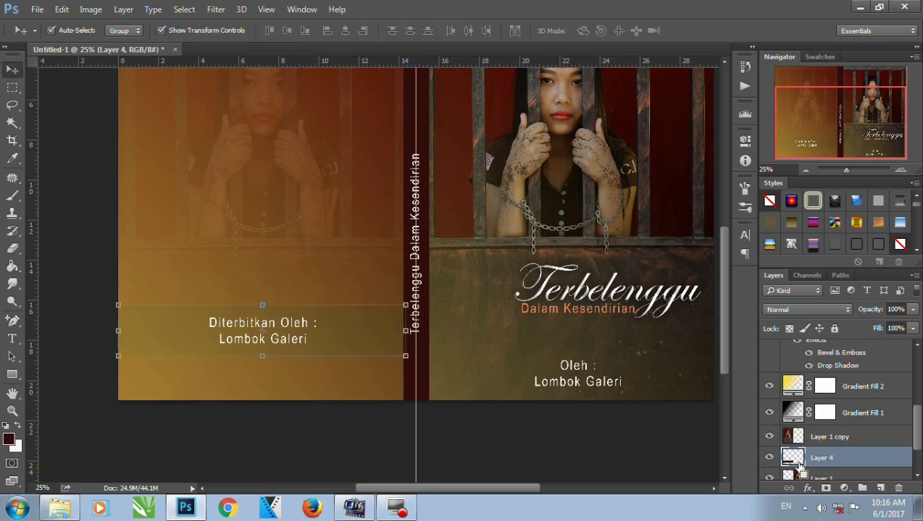
key("ctrl+bracketright")
key("ctrl+bracketright")
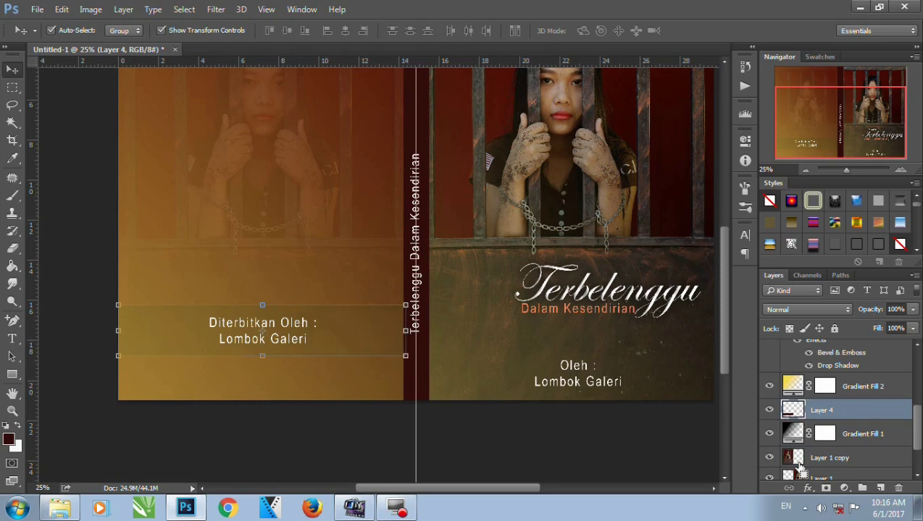
key("ctrl+bracketright")
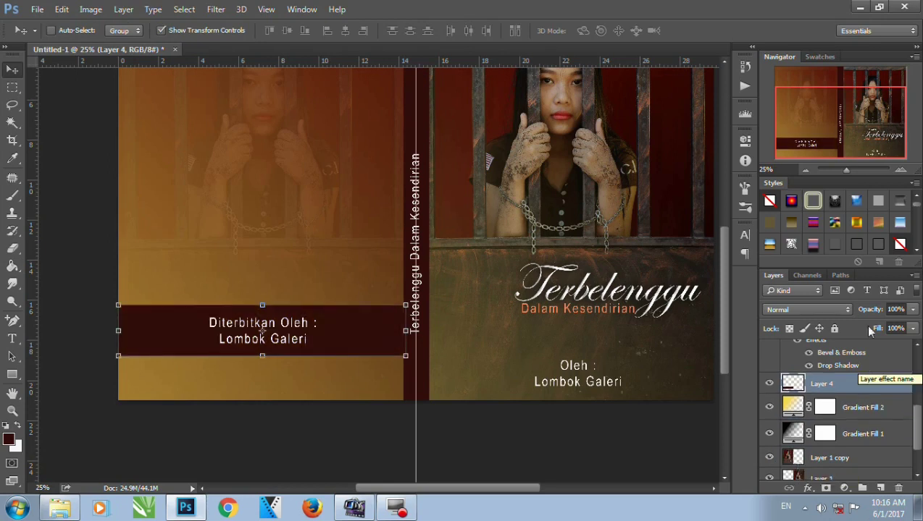
left_click(902, 170)
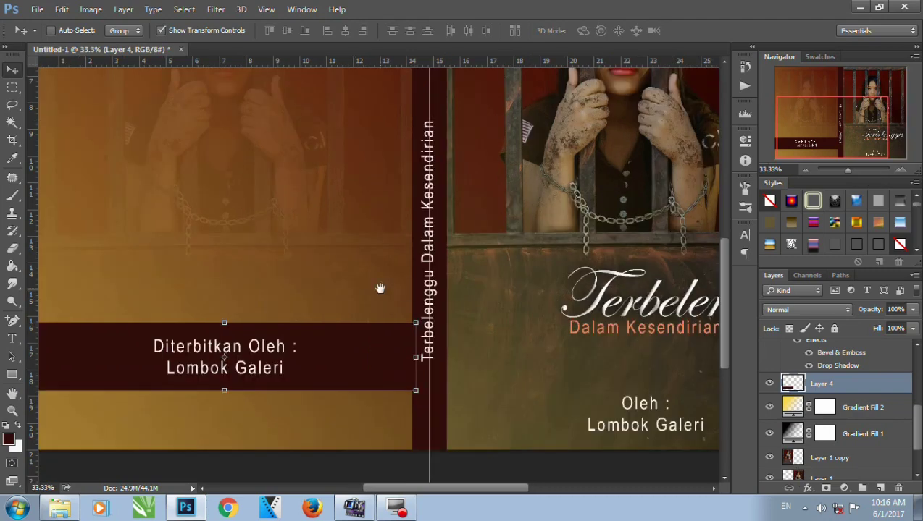
left_click_drag(342, 276, 437, 258)
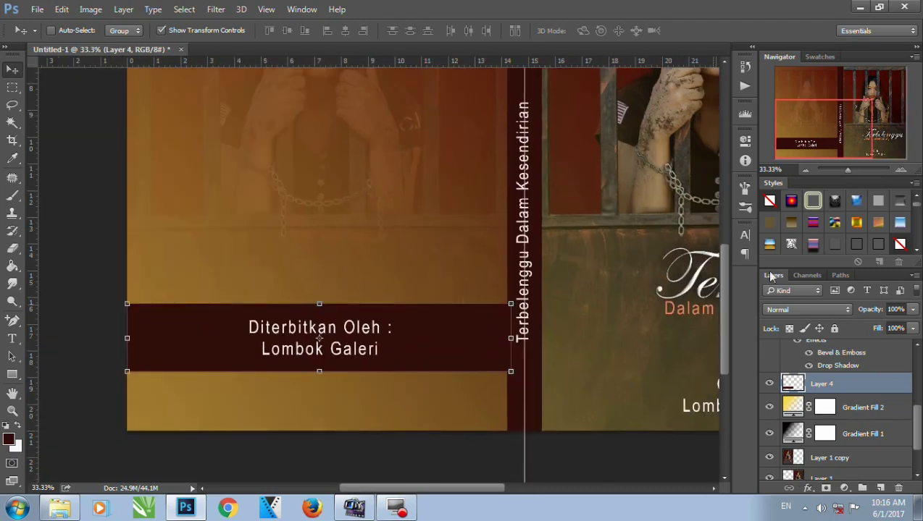
left_click(803, 171)
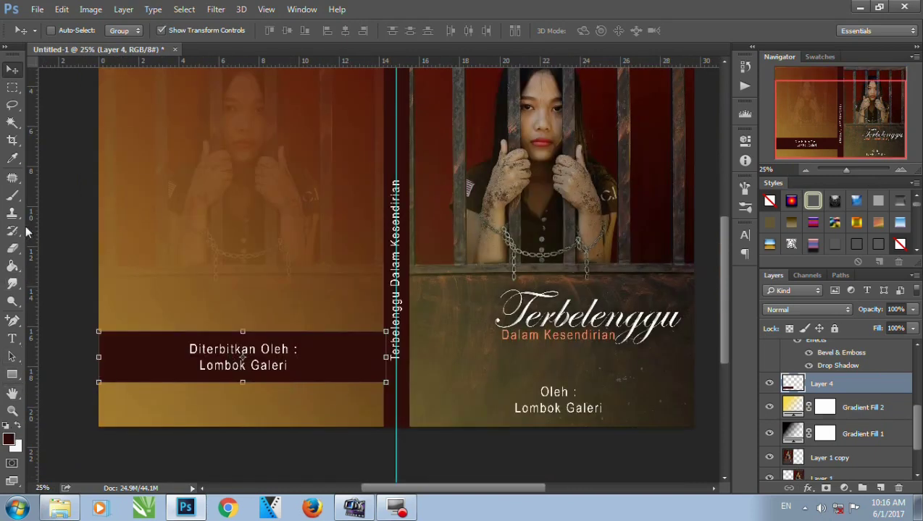
Switch to the Brush tool and choose the 1700 px forest brush preset.
left_click(12, 195)
right_click(498, 187)
scroll(584, 348, "down", 3)
scroll(579, 353, "down", 3)
scroll(579, 353, "down", 3)
scroll(580, 352, "down", 3)
scroll(581, 351, "down", 3)
scroll(582, 351, "down", 2)
scroll(582, 352, "down", 2)
scroll(583, 354, "down", 2)
scroll(584, 354, "down", 2)
scroll(584, 355, "down", 2)
scroll(583, 354, "down", 2)
scroll(584, 354, "down", 2)
scroll(584, 354, "down", 2)
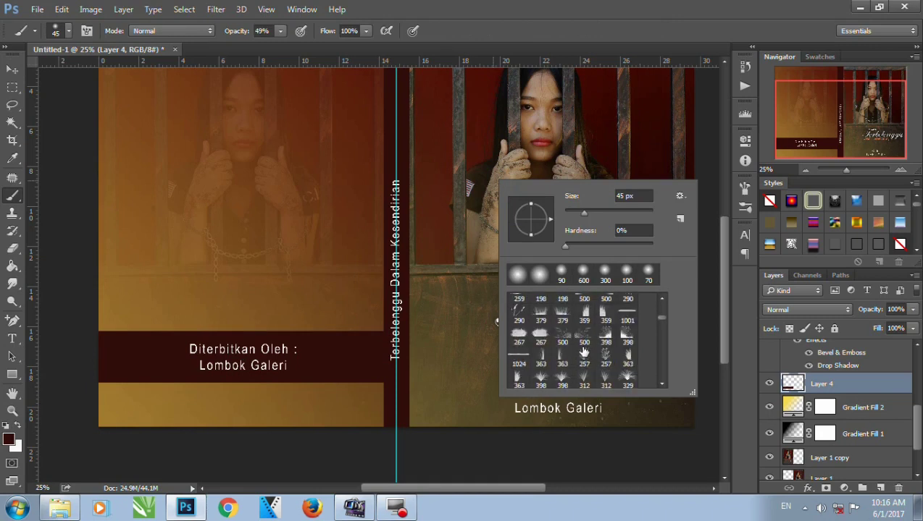
scroll(584, 354, "down", 2)
scroll(584, 353, "down", 2)
scroll(583, 354, "down", 2)
scroll(583, 354, "down", 2)
scroll(584, 355, "down", 2)
scroll(584, 353, "down", 2)
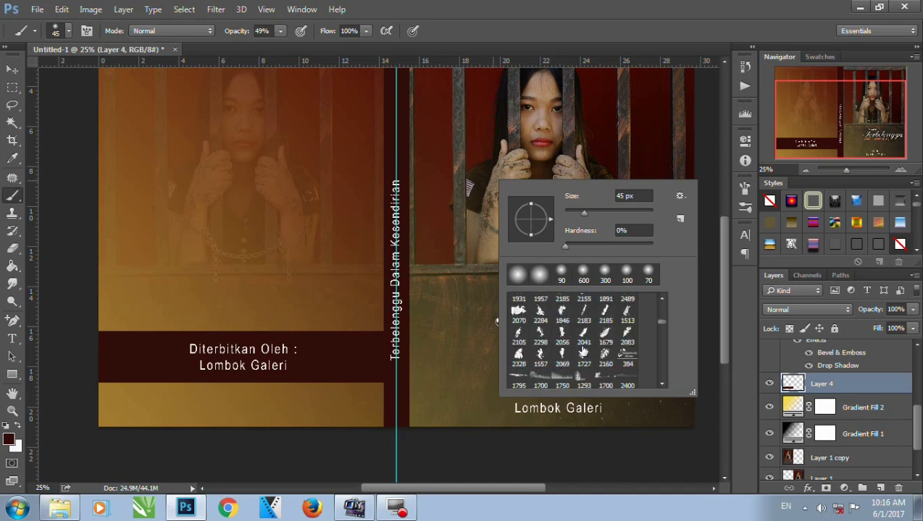
scroll(584, 351, "down", 2)
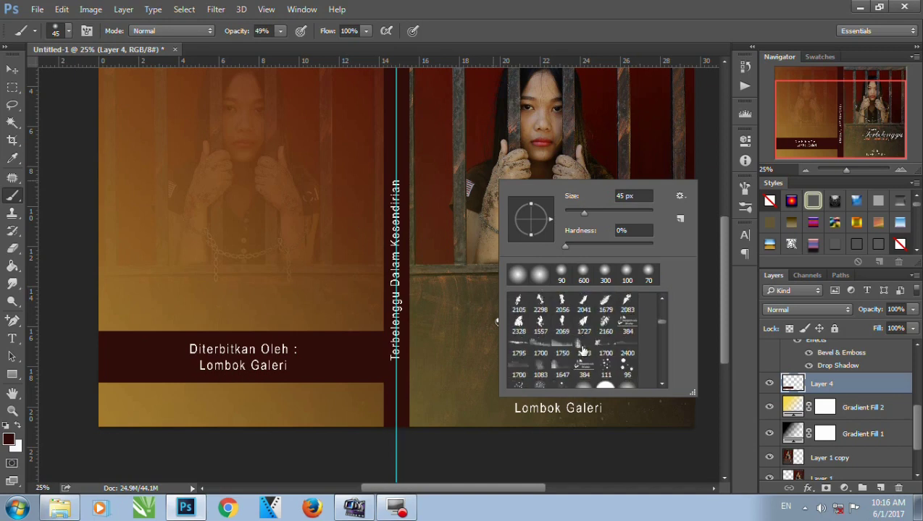
left_click(540, 351)
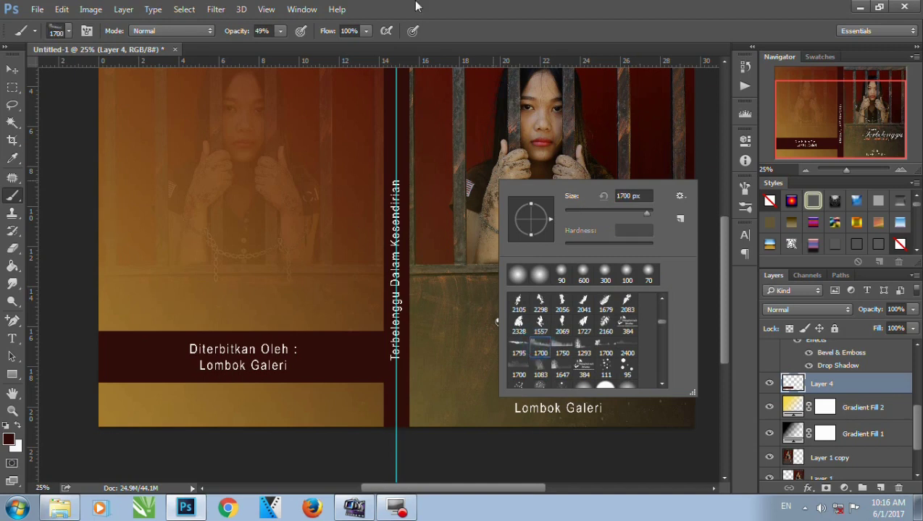
Set the brush opacity to 100%.
left_click(278, 31)
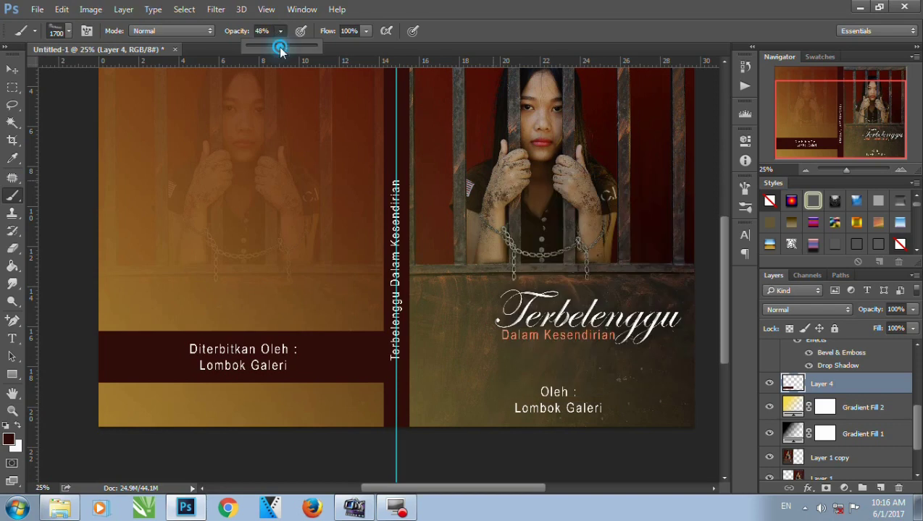
left_click_drag(280, 49, 319, 48)
scroll(828, 376, "up", 3)
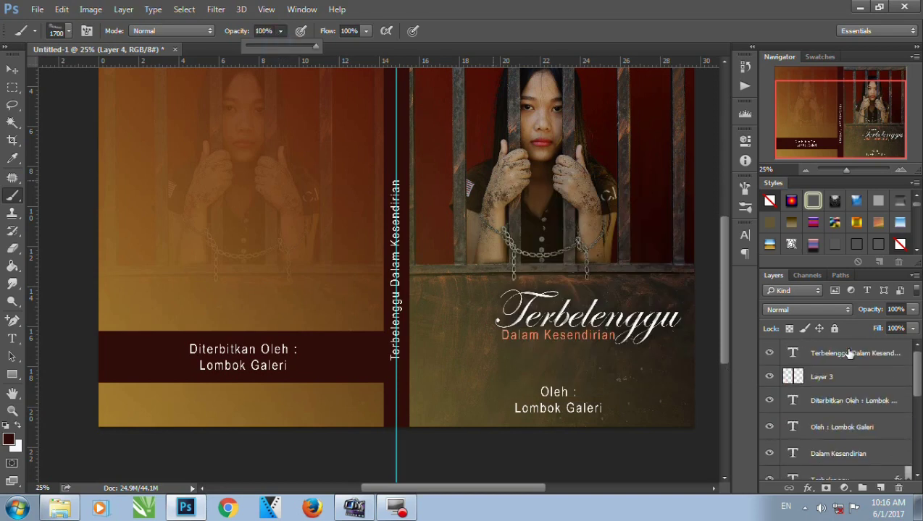
On a new layer above Gradient Fill 2, stamp misty forest trees across the back cover, then shrink the brush to 1400 px.
left_click(841, 354)
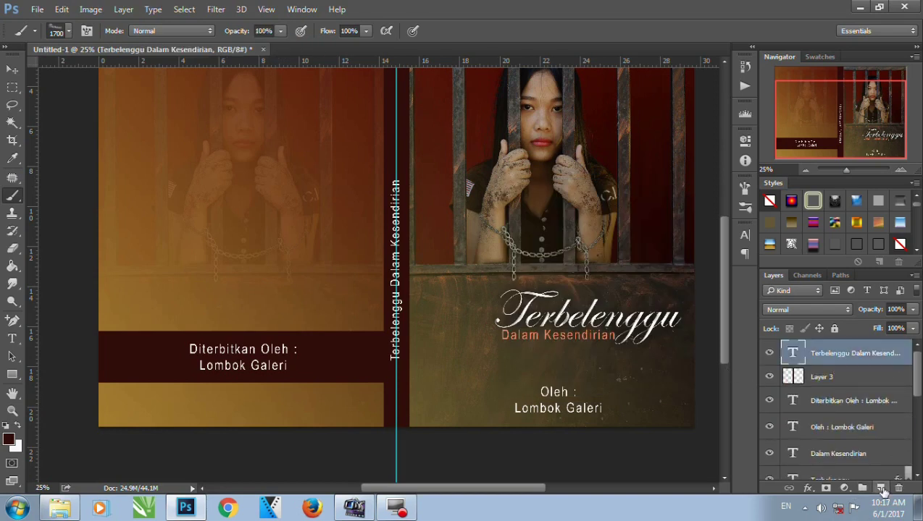
scroll(871, 456, "down", 3)
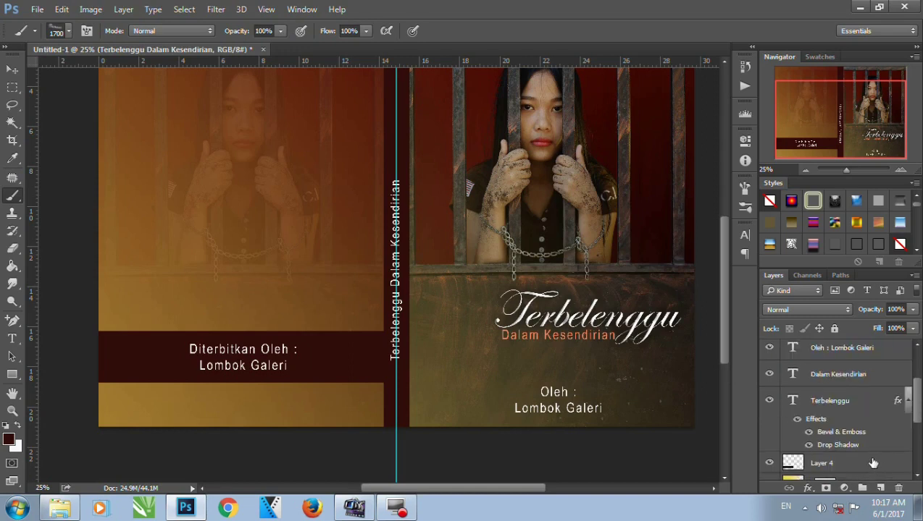
left_click(858, 464)
scroll(820, 470, "down", 1)
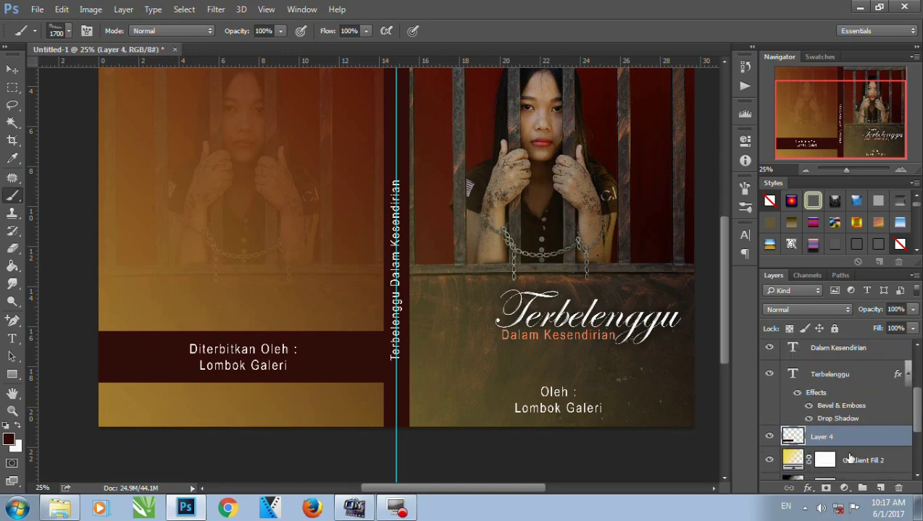
left_click(862, 461)
left_click(881, 488)
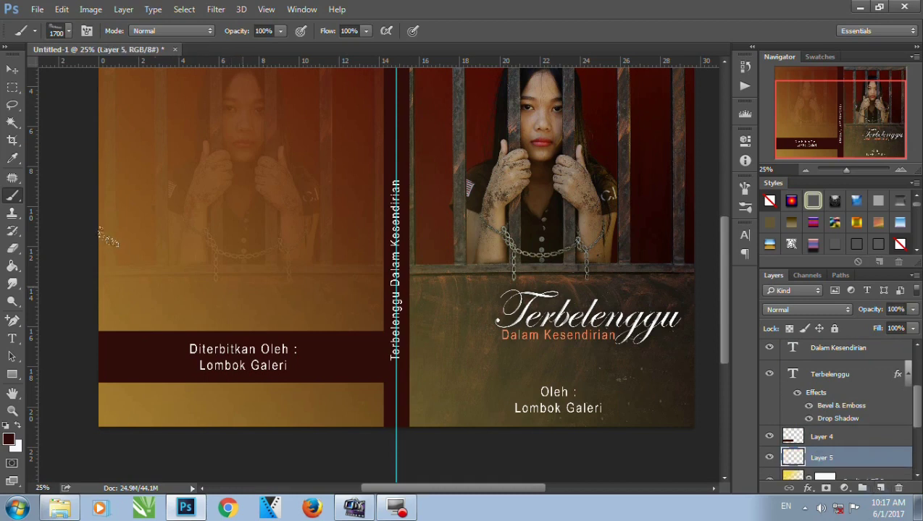
left_click(107, 239)
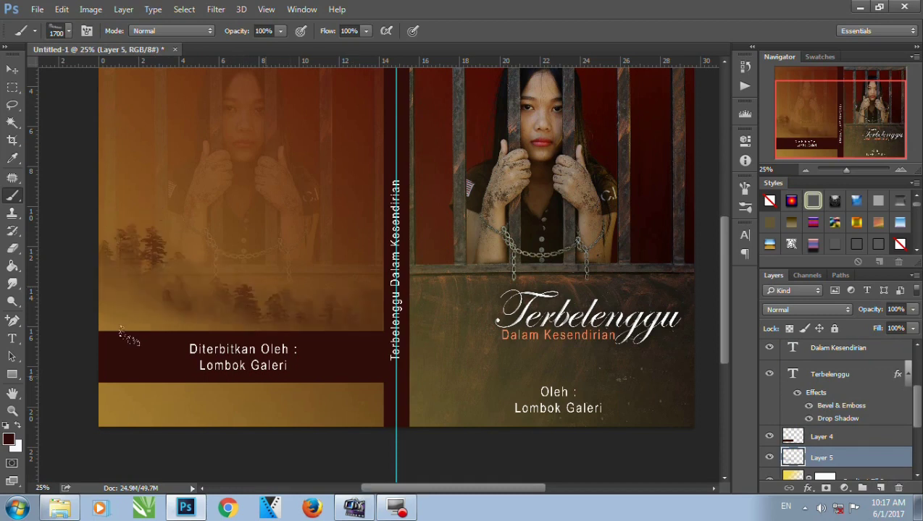
key("bracketleft")
key("bracketleft")
key("bracketleft")
Brush over the back-cover trees again to darken the forest.
left_click_drag(94, 282, 210, 325)
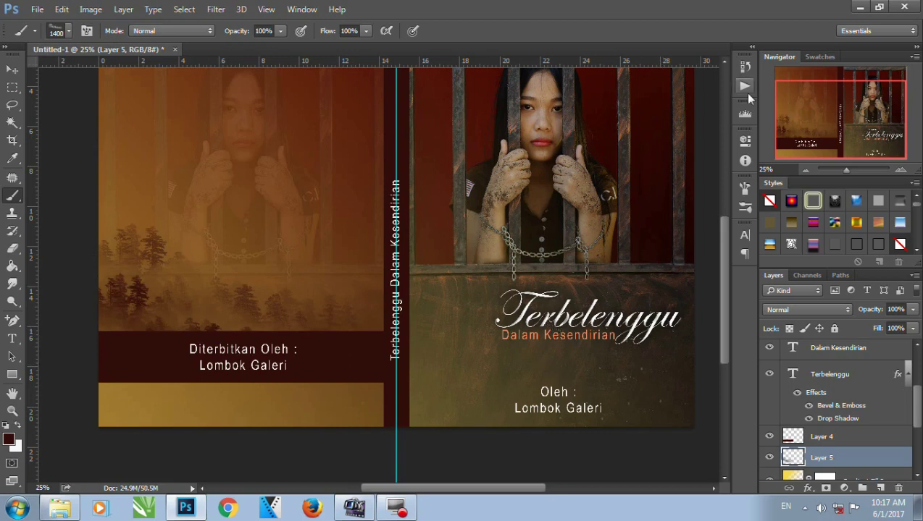
left_click(805, 169)
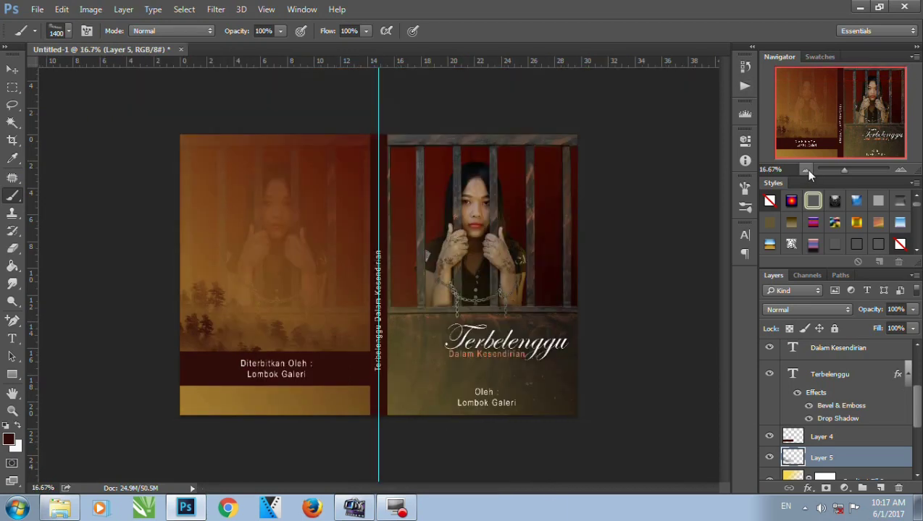
left_click(901, 173)
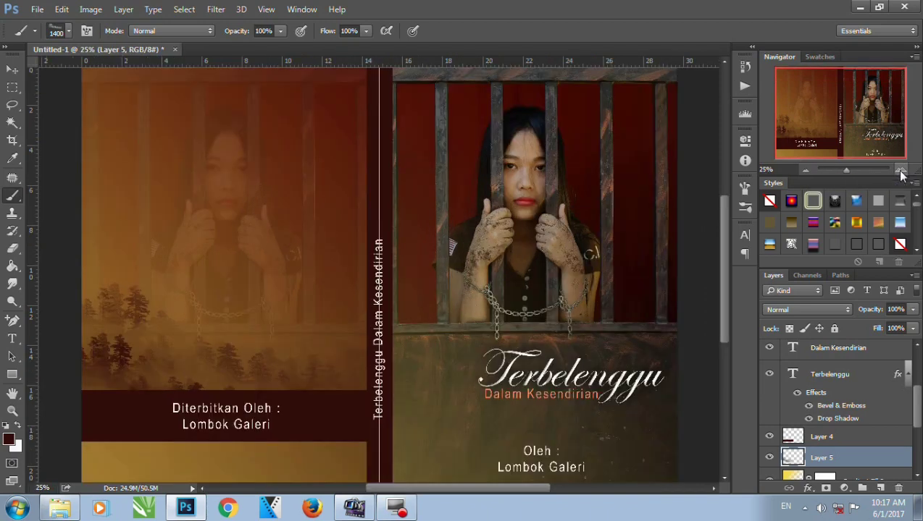
left_click(807, 170)
scroll(920, 414, "up", 3)
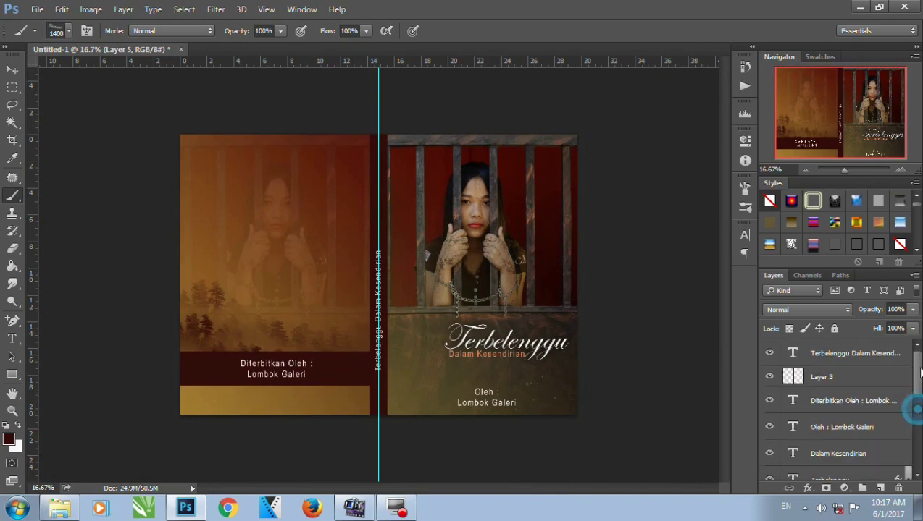
Stamp all visible layers into Layer 6 at the top and duplicate it.
left_click(855, 353)
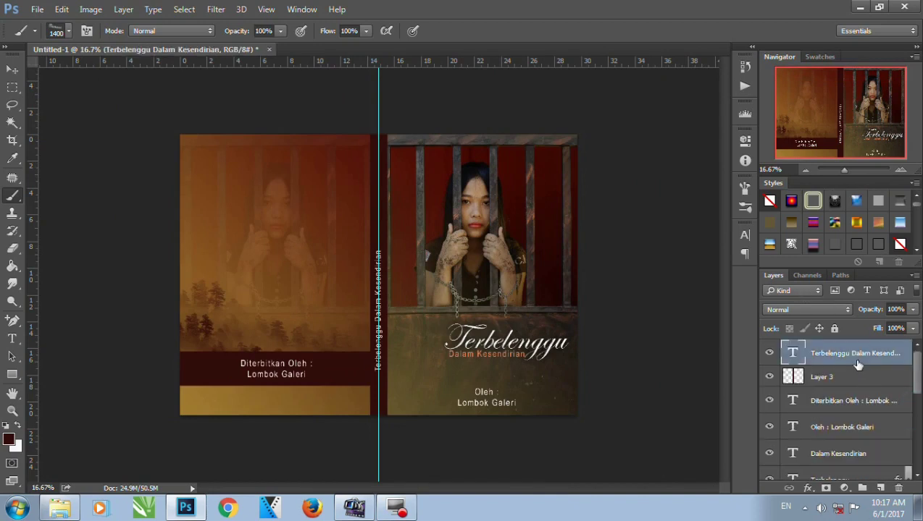
key("ctrl+shift+alt+e")
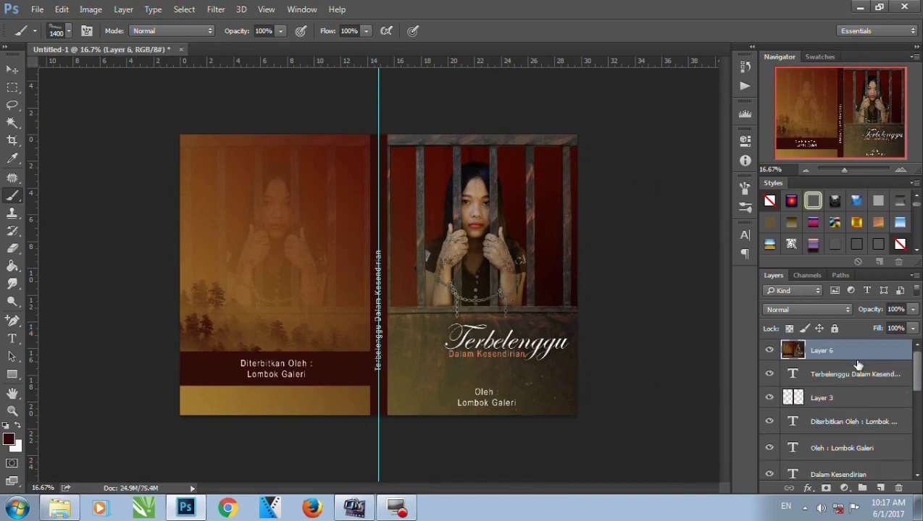
key("ctrl+j")
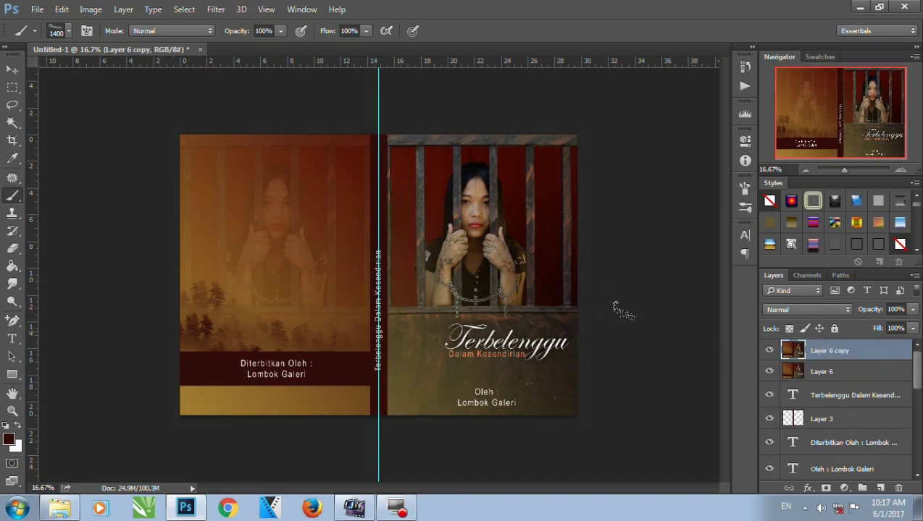
Set the foreground colour to near black.
left_click(8, 439)
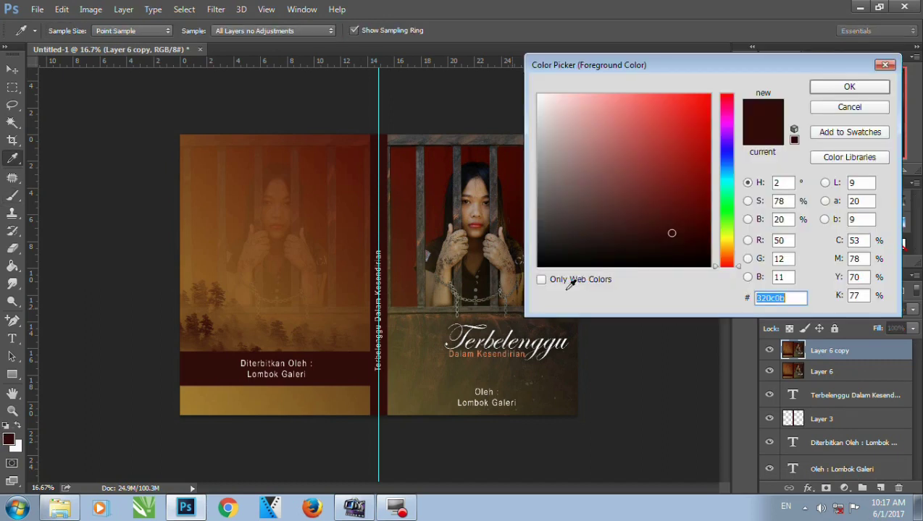
left_click(706, 262)
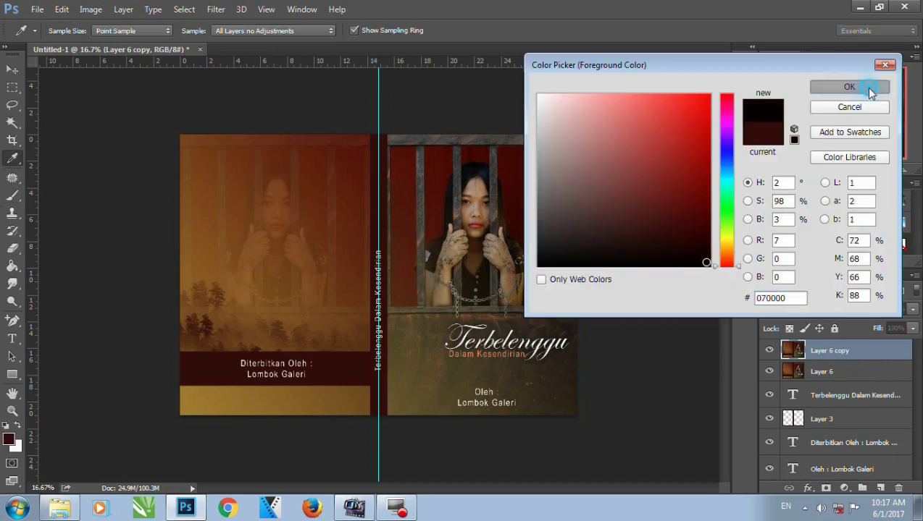
left_click(849, 86)
Add a reversed radial gradient fill layer at 139% scale, centred on the front cover.
left_click(844, 488)
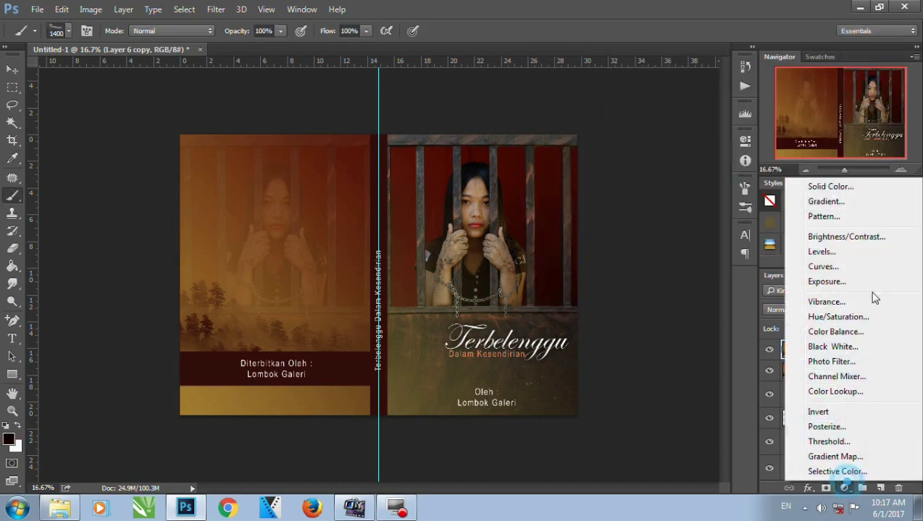
left_click(849, 202)
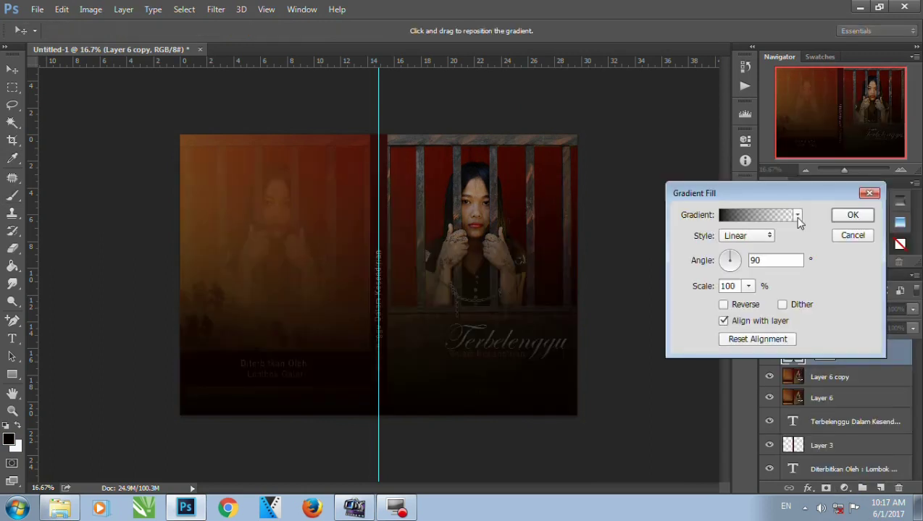
left_click(750, 236)
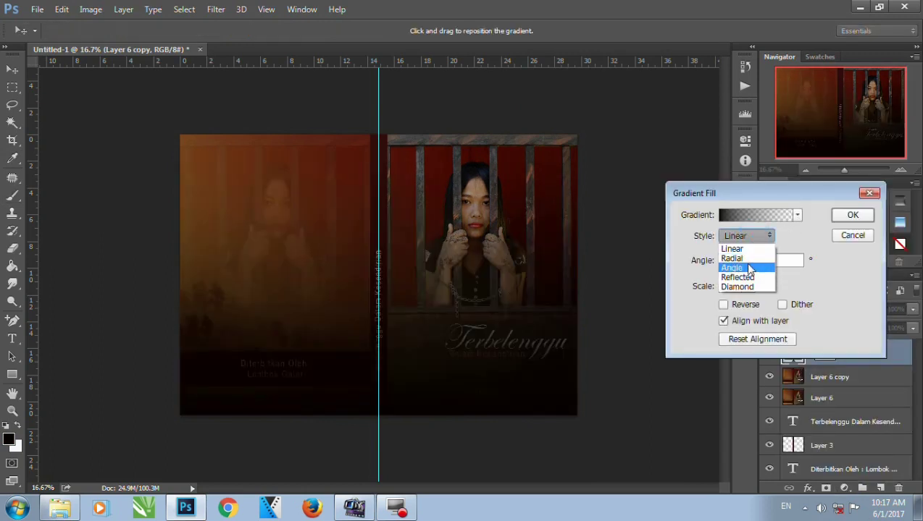
left_click(738, 259)
left_click(723, 305)
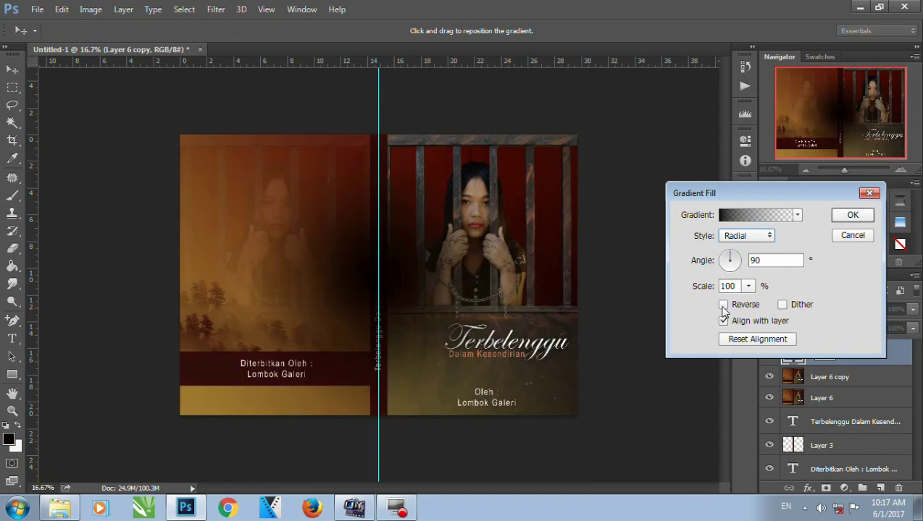
left_click(723, 305)
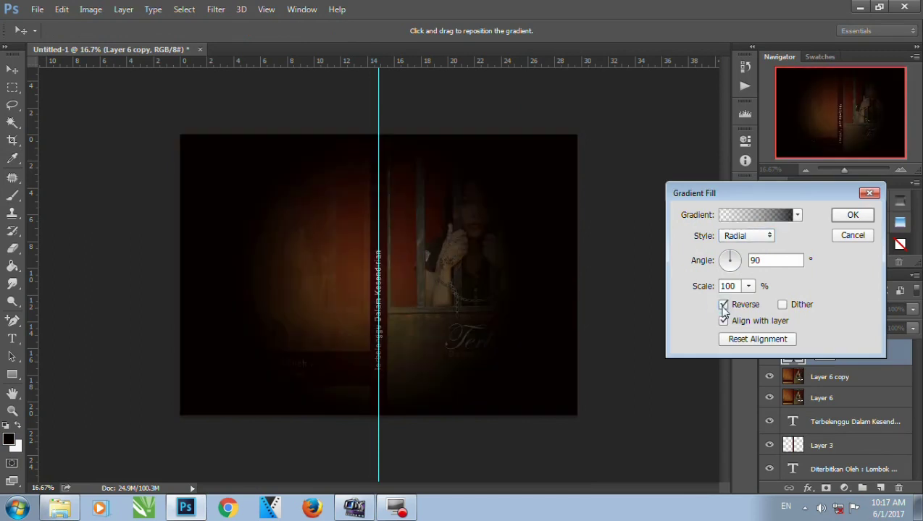
left_click(749, 286)
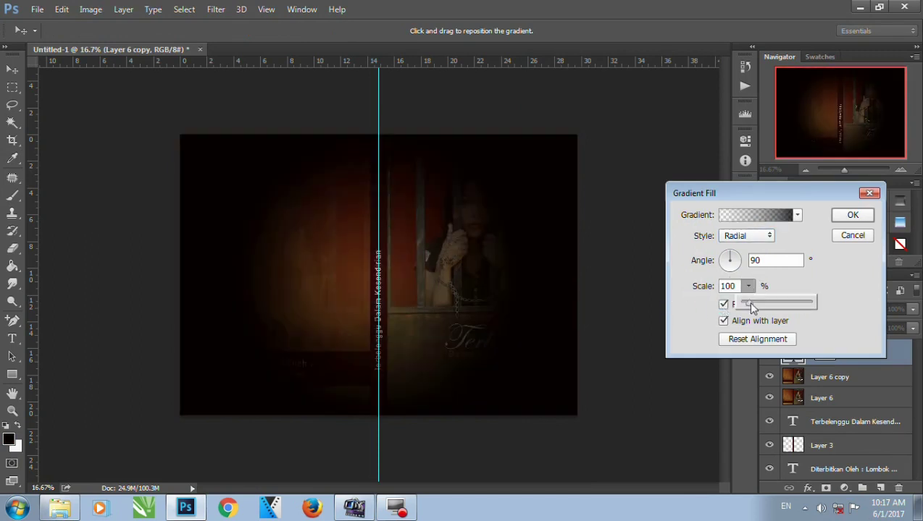
mouse_move(751, 307)
left_mouse_down()
mouse_move(759, 308)
mouse_move(752, 306)
left_mouse_up()
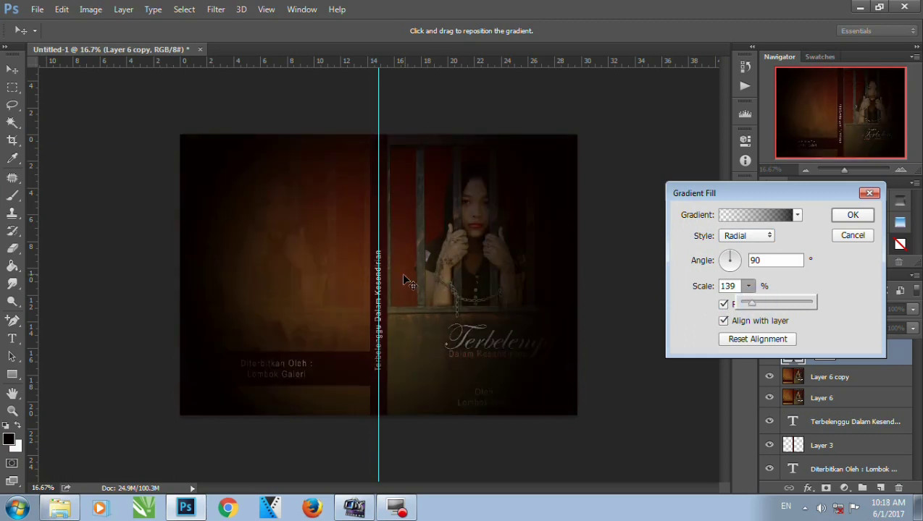
left_click_drag(394, 268, 518, 245)
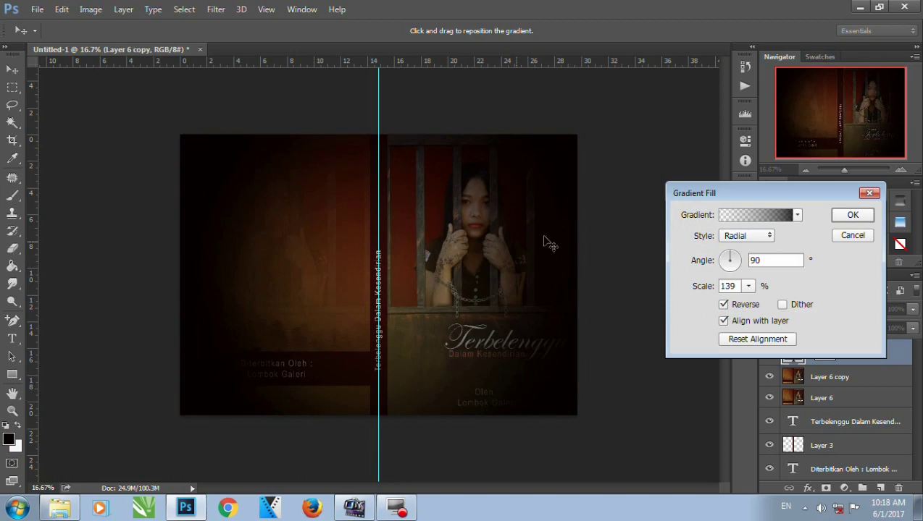
left_click_drag(544, 241, 538, 245)
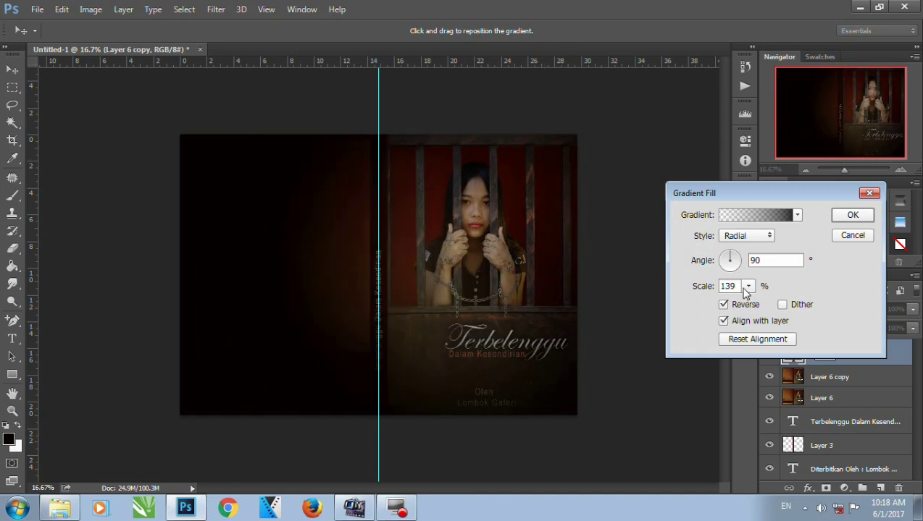
left_click(851, 216)
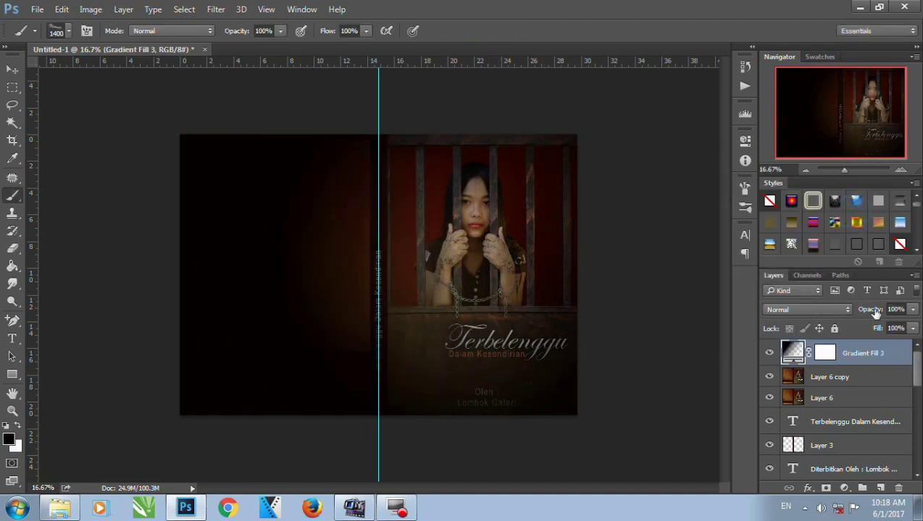
Lower the Gradient Fill 3 layer opacity to 25%.
left_click(912, 309)
left_click_drag(914, 324, 867, 324)
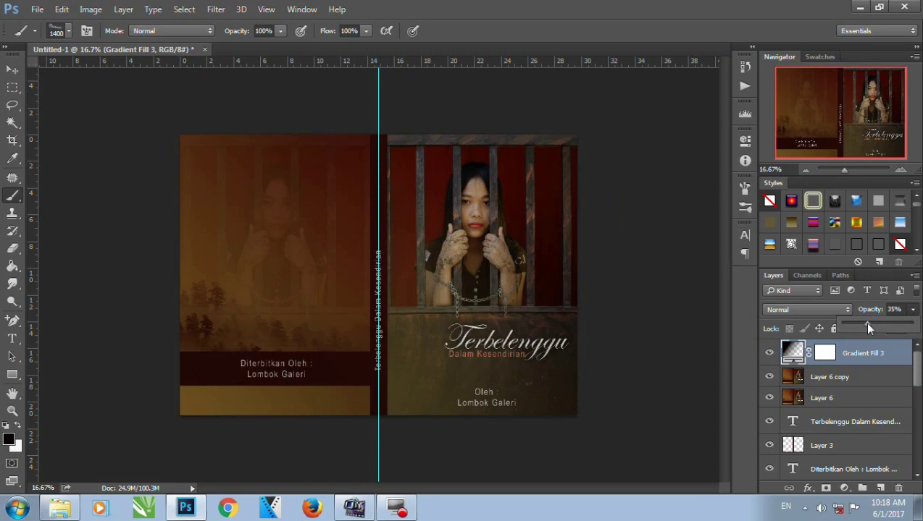
left_click_drag(867, 327, 872, 328)
left_click_drag(872, 328, 860, 327)
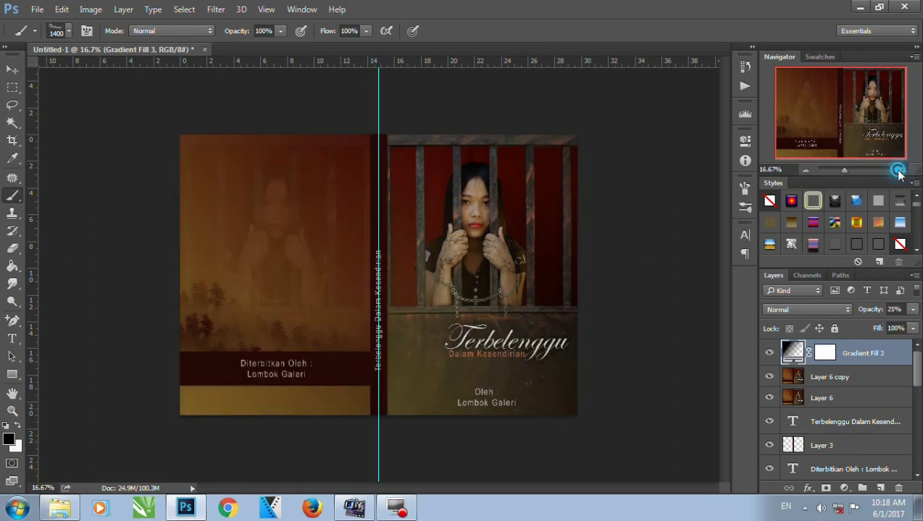
Zoom in and toggle the vignette layer's visibility to compare, then zoom back out.
left_click(900, 170)
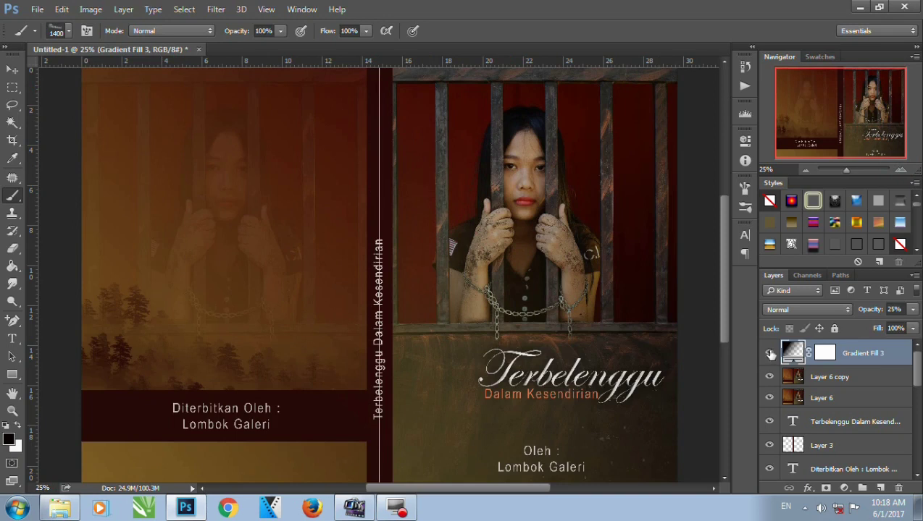
left_click(769, 353)
left_click(771, 353)
left_click(771, 353)
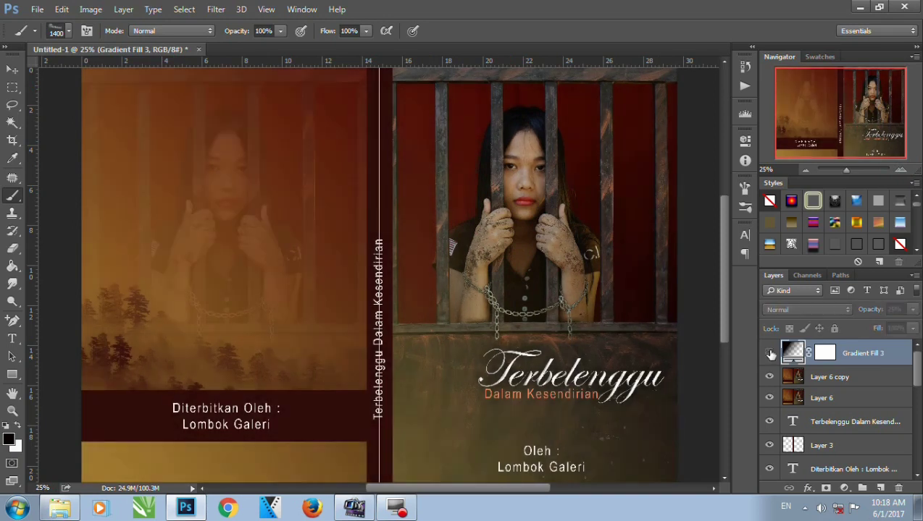
left_click(771, 354)
left_click(802, 169)
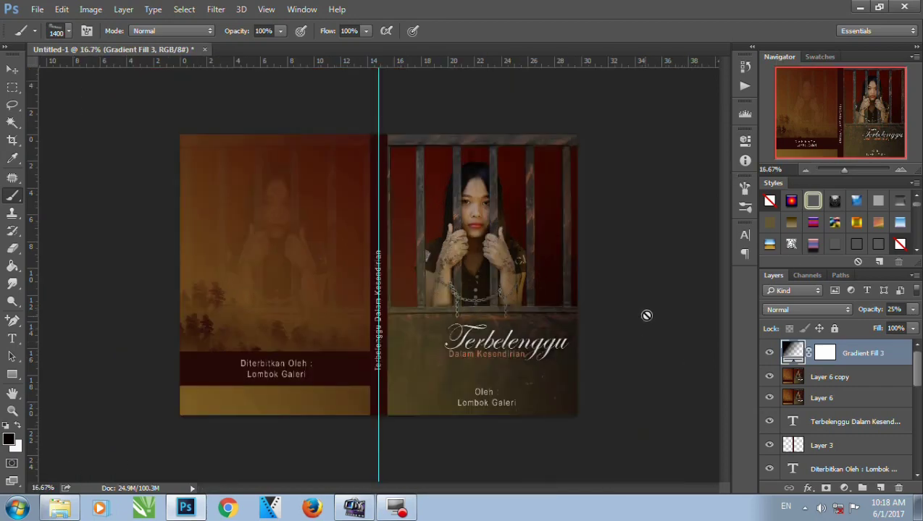
Save the cover as JPEG 'Cover Buku' in the Music library at quality 10.
key("ctrl+s")
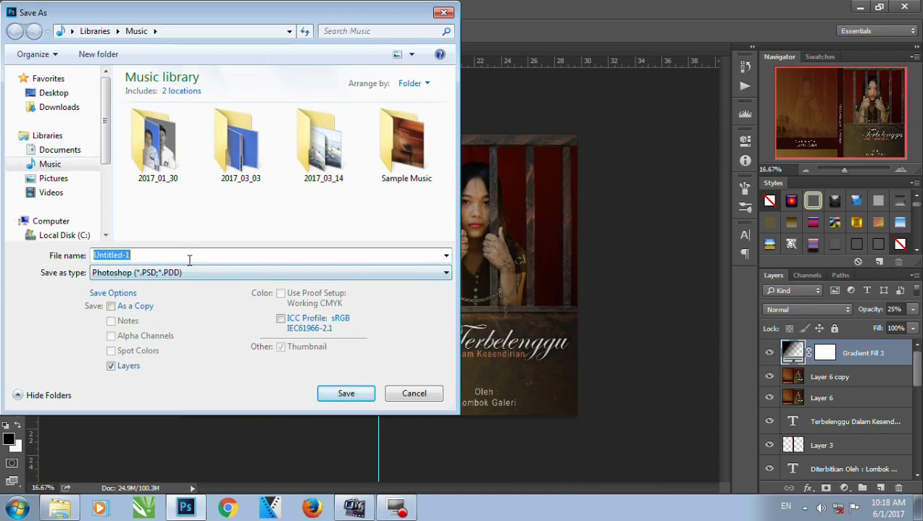
type("J")
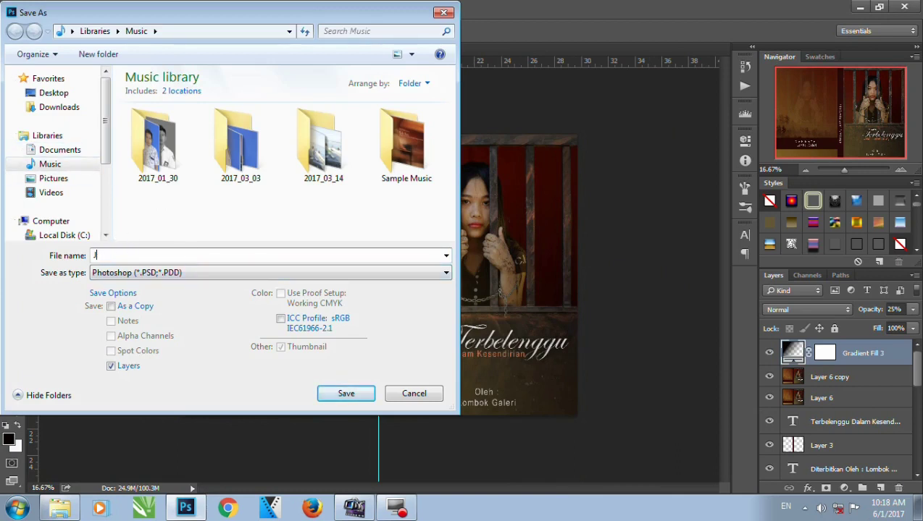
type("uCover Buku")
left_click(150, 277)
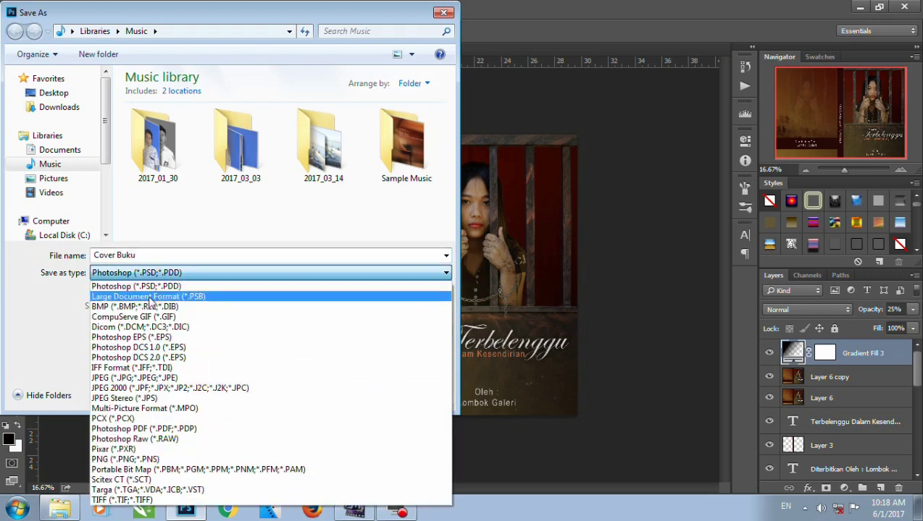
left_click(142, 377)
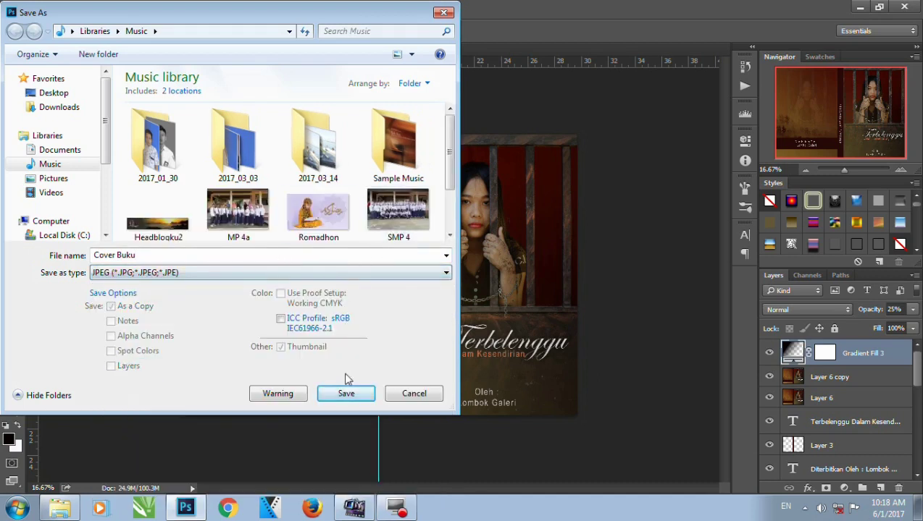
left_click(348, 399)
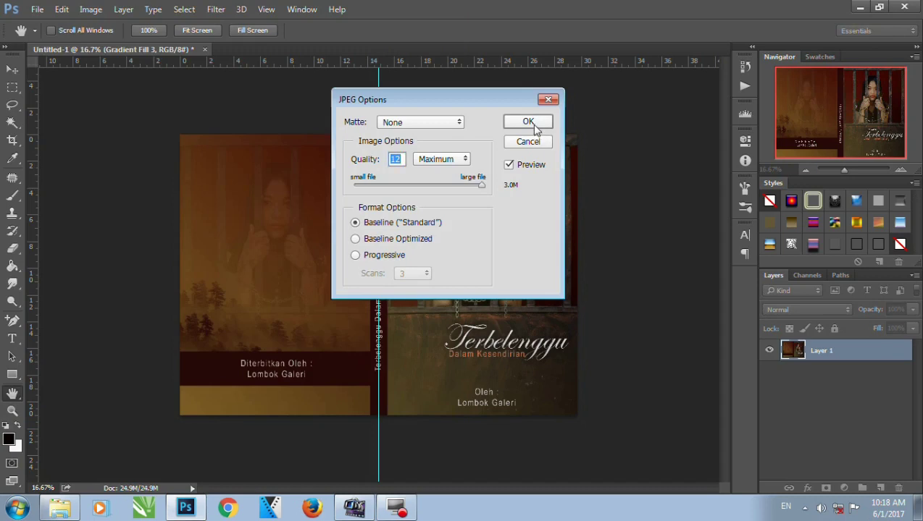
type("10")
left_click(521, 125)
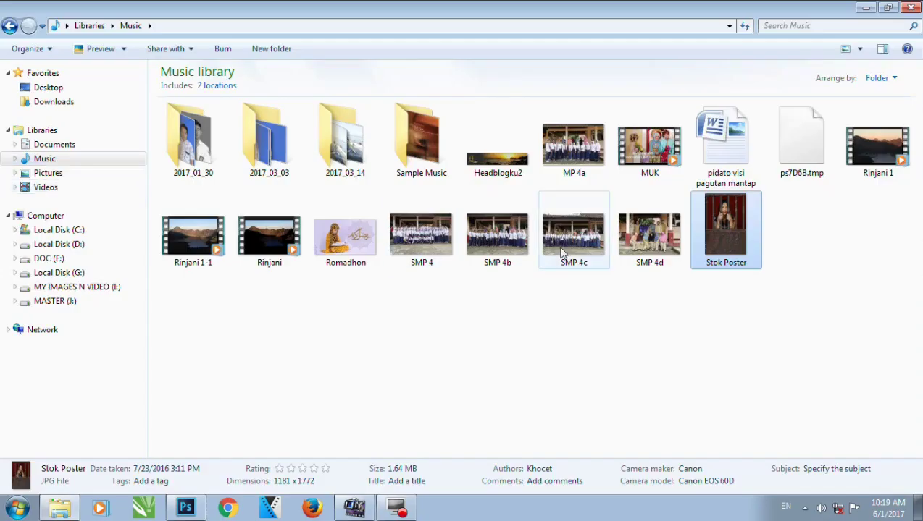
Open Cover Buku in Photoshop to inspect it, then return to the Music library folder.
left_click(499, 152)
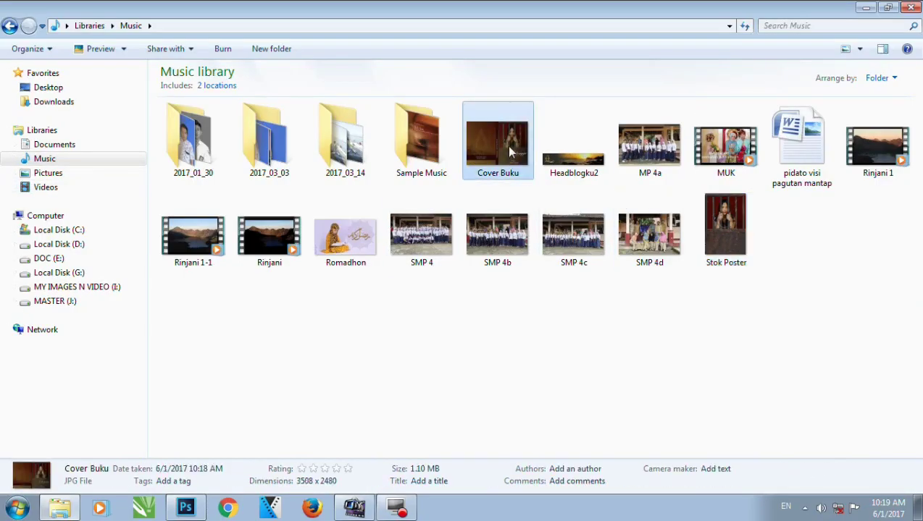
right_click(508, 150)
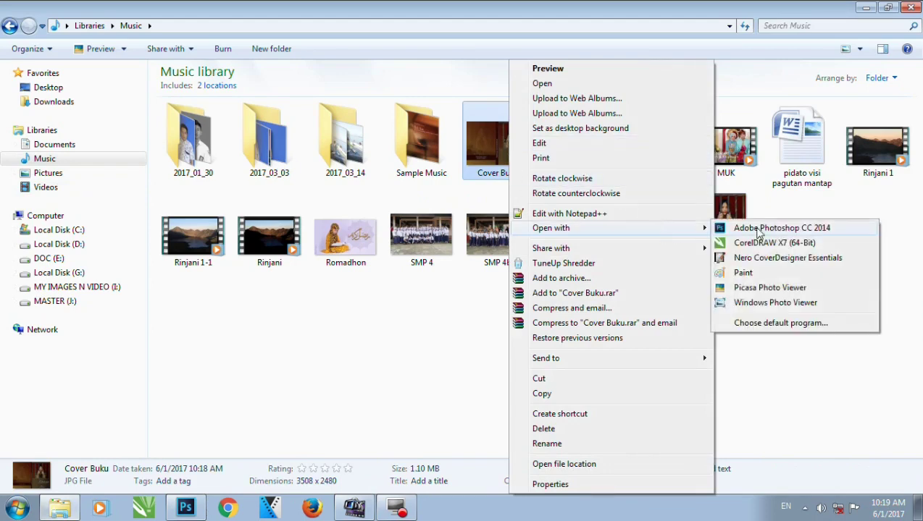
mouse_move(551, 228)
left_click(757, 230)
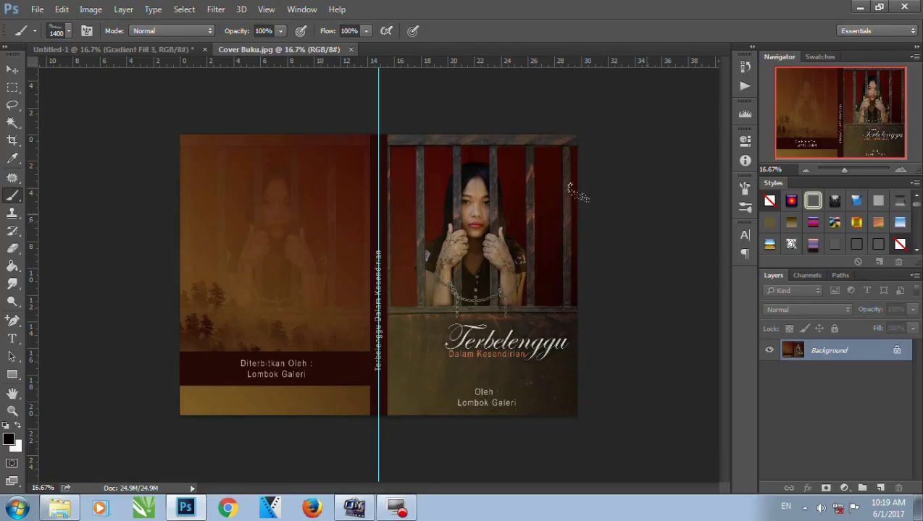
left_click(902, 172)
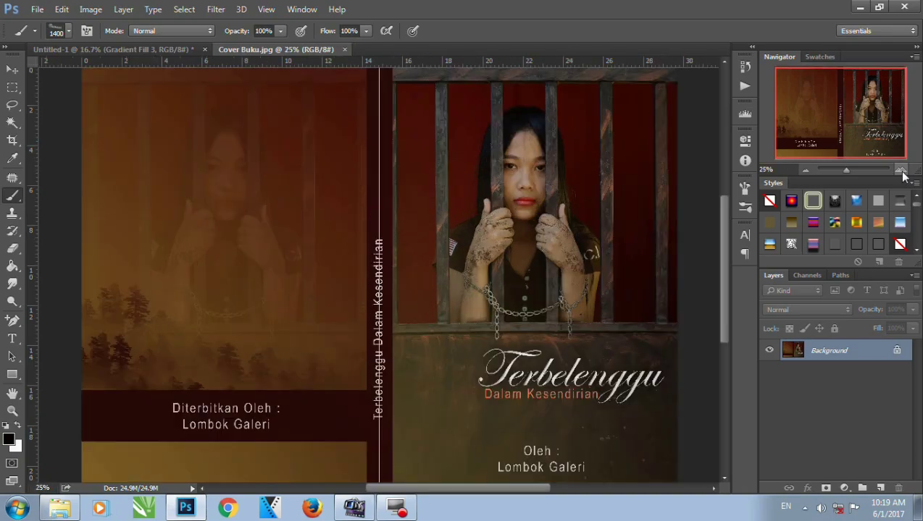
left_click(65, 512)
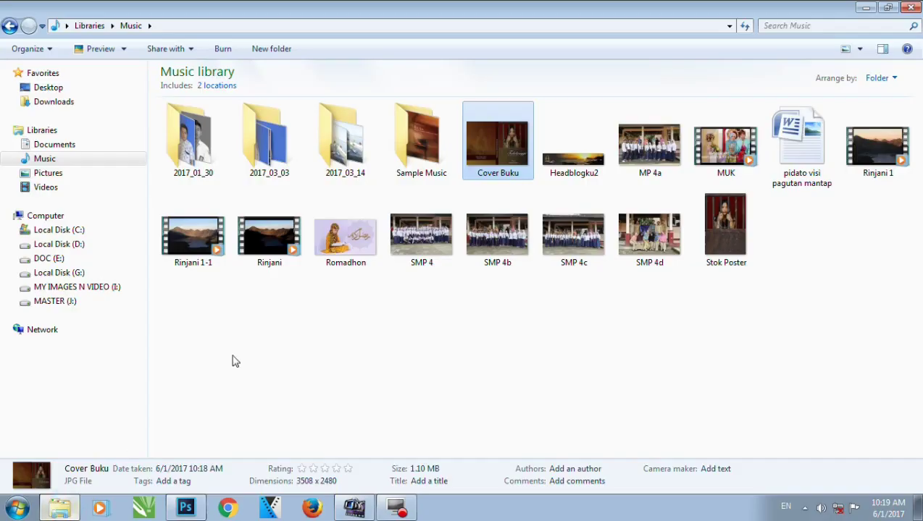
Preview Cover Buku.jpg in Picasa Photo Viewer, zooming in and out with the scroll wheel.
double_click(498, 140)
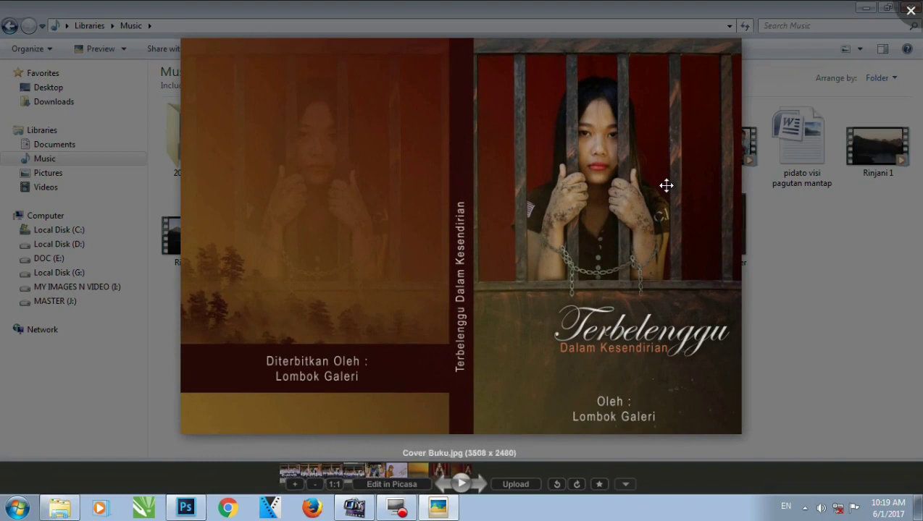
scroll(659, 192, "up", 2)
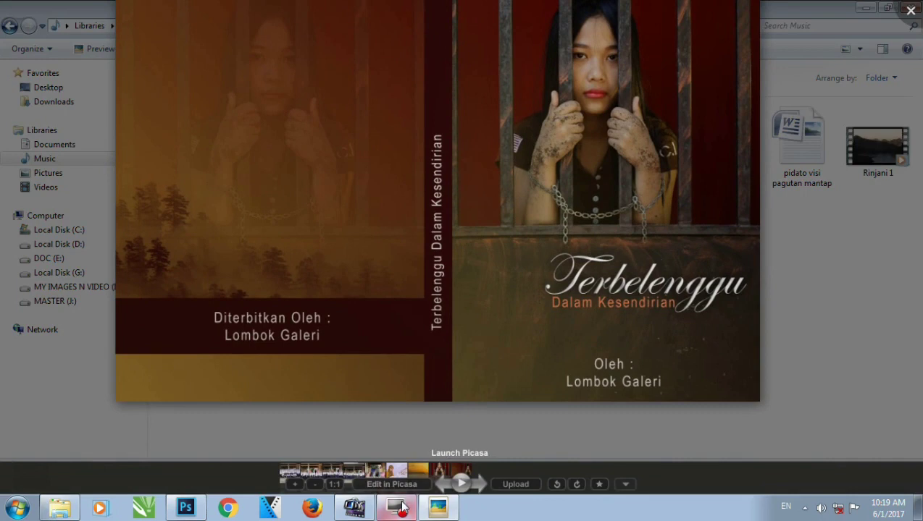
scroll(533, 231, "down", 3)
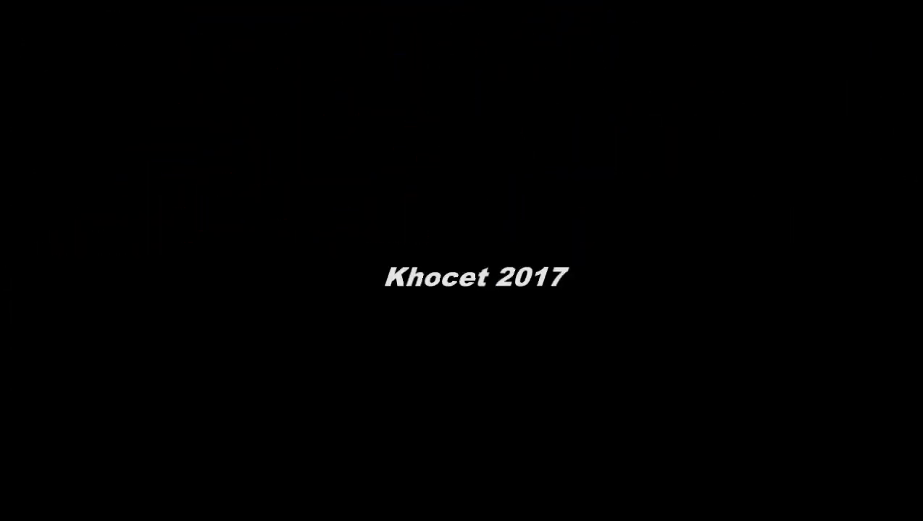